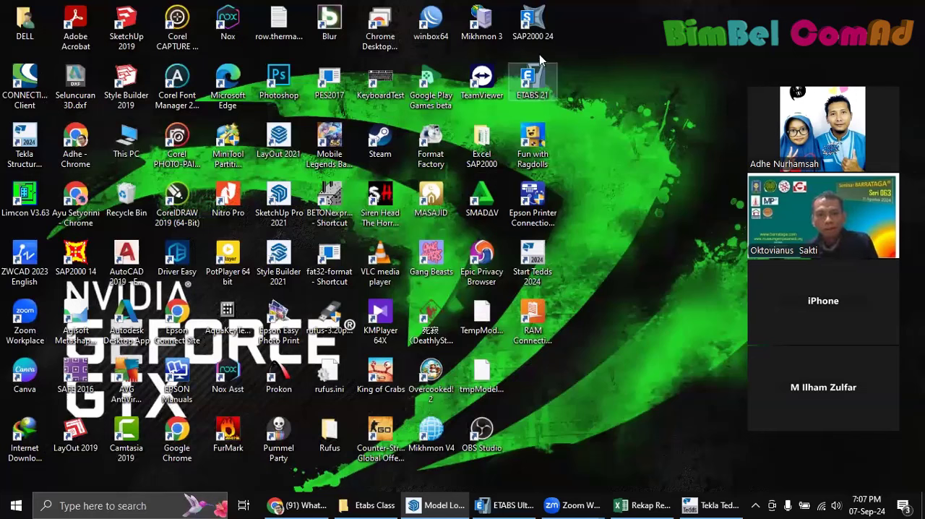
Launch SAP2000 24 from the desktop and reposition its window slightly higher on the screen
left_click(533, 25)
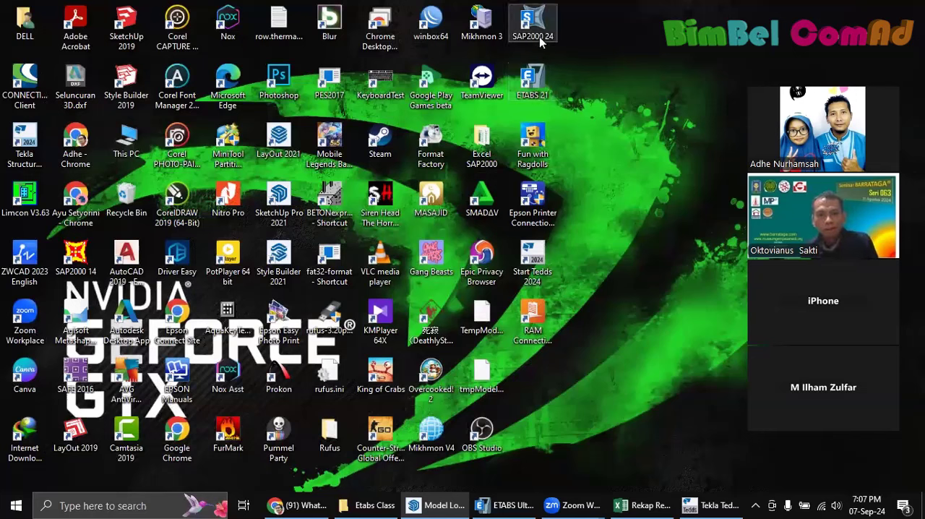
left_click(541, 86)
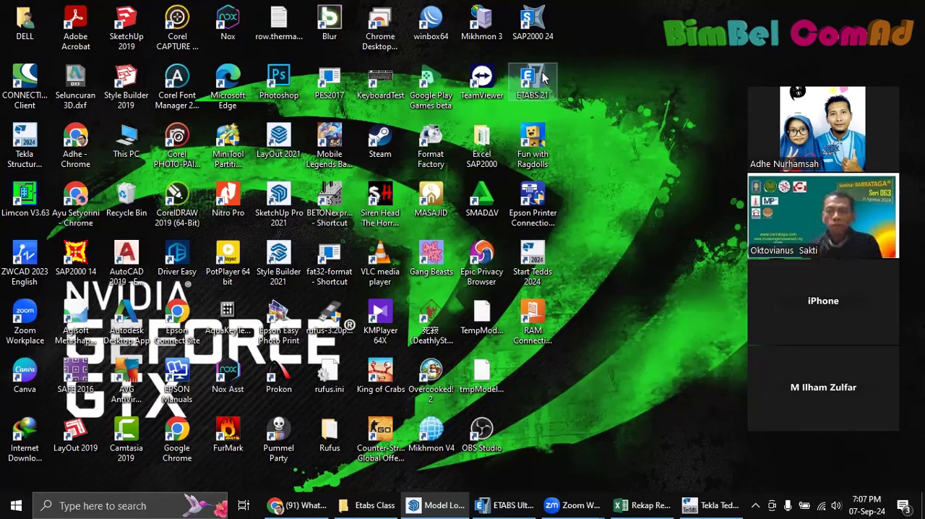
left_click(546, 32)
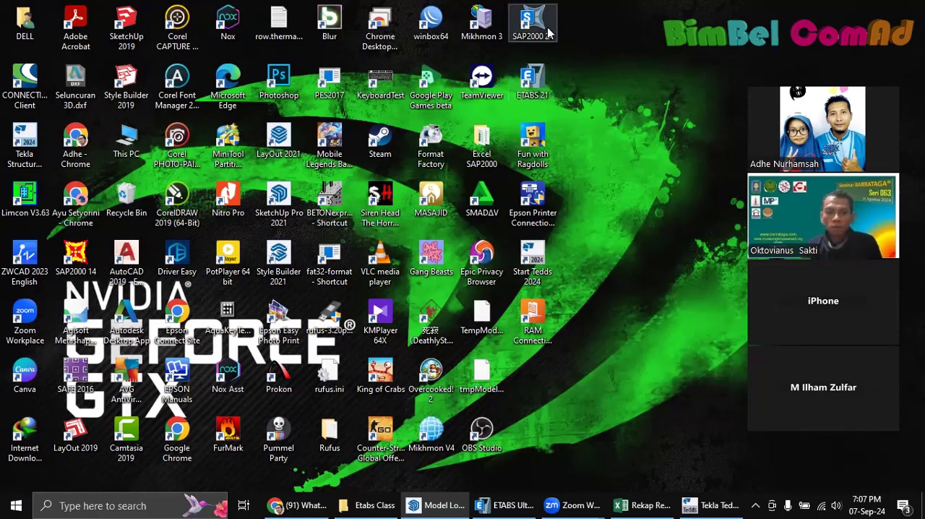
double_click(546, 32)
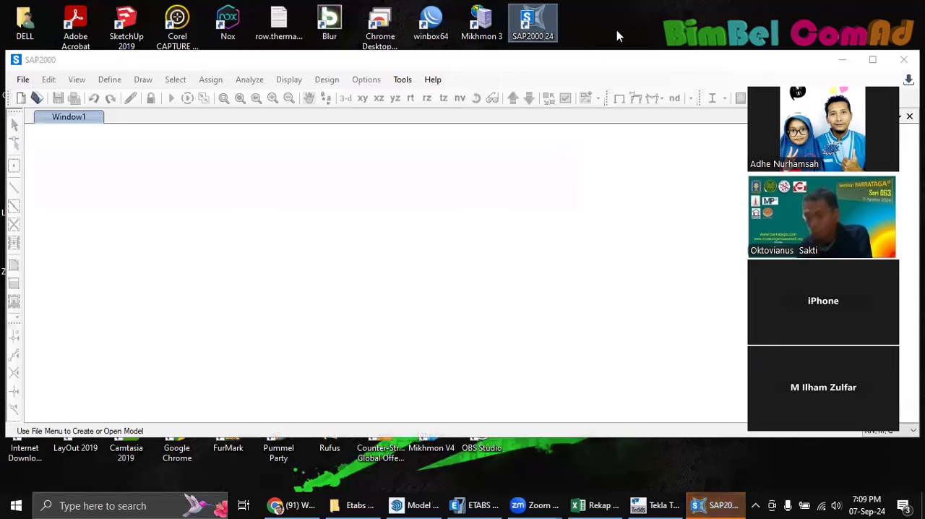
left_click(634, 63)
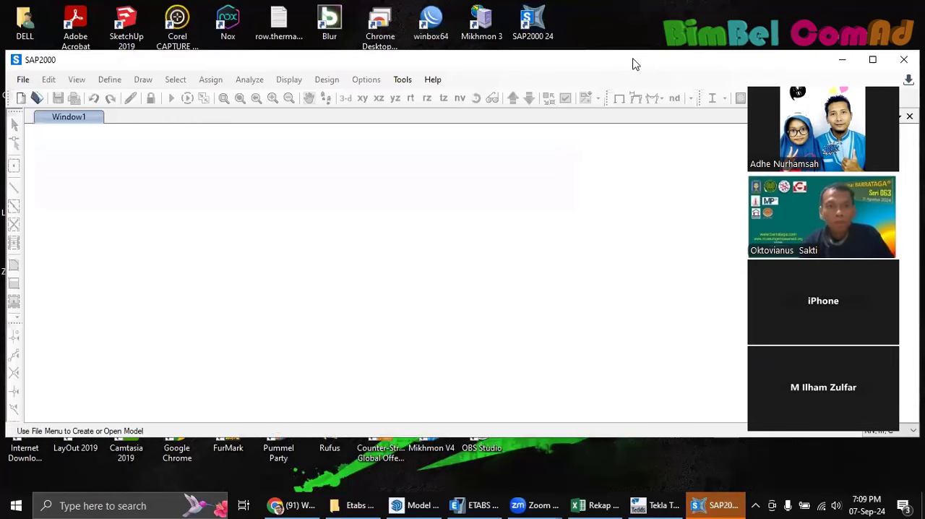
left_click_drag(633, 63, 640, 42)
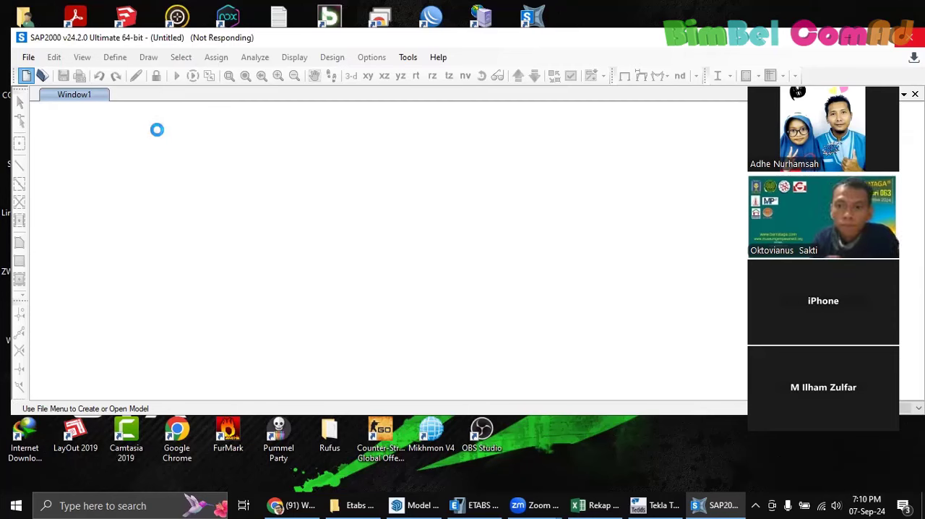
Switch to ETABS and open the model file "Latihan Etabs - Bimbel Comad Online - Model.EDB" from the Etabs Class folder
left_click(490, 506)
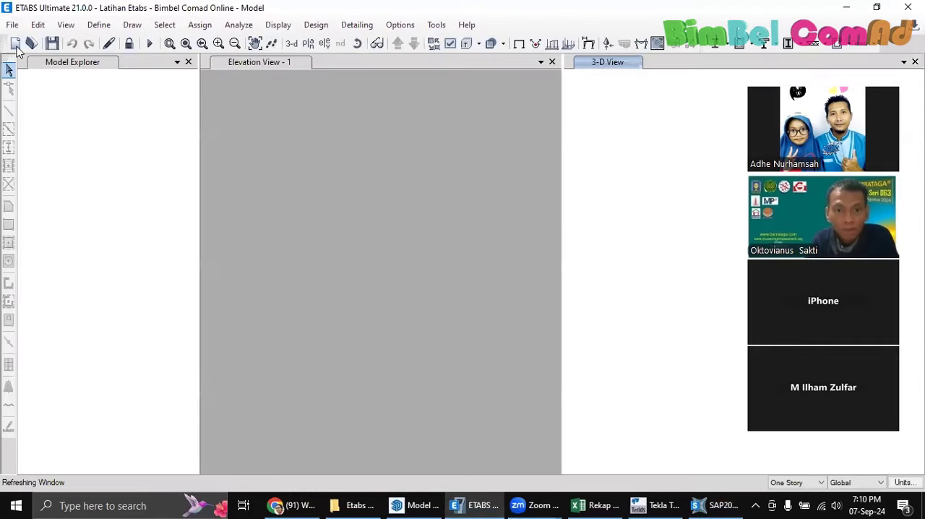
left_click(15, 44)
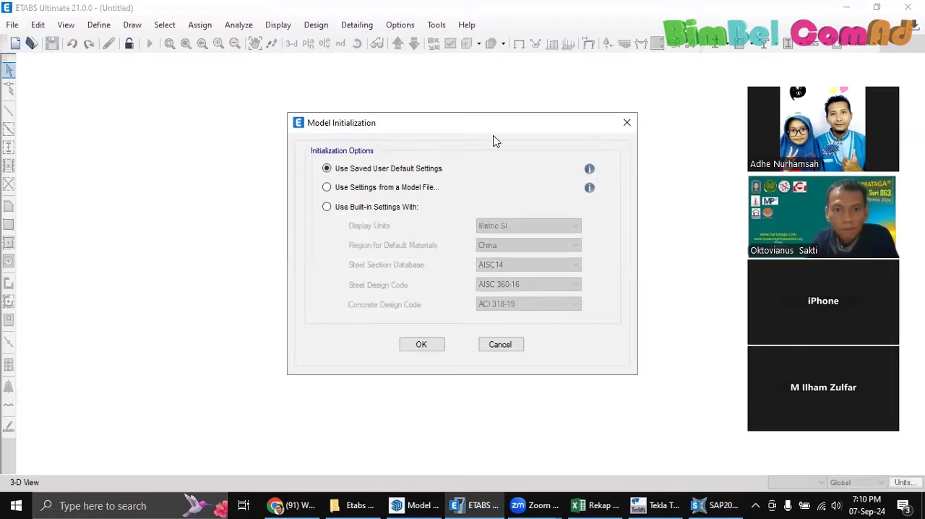
left_click(626, 122)
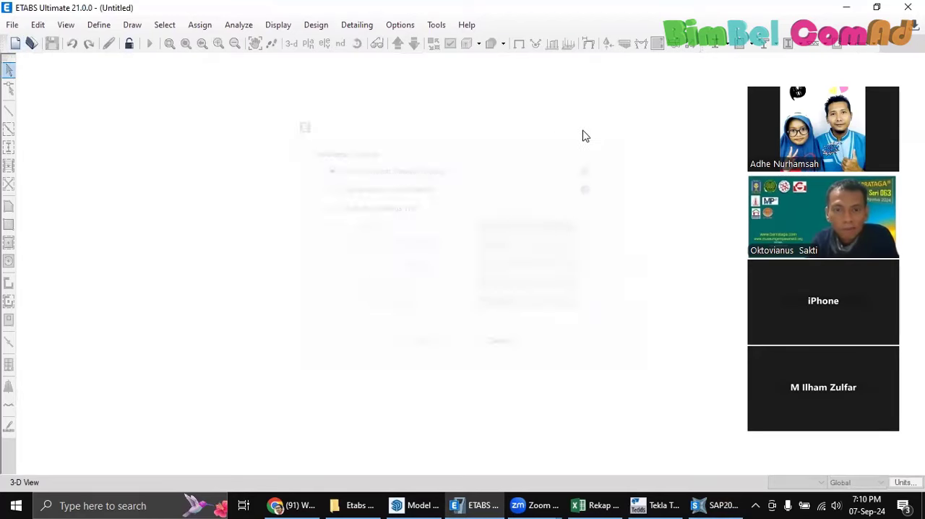
left_click(31, 44)
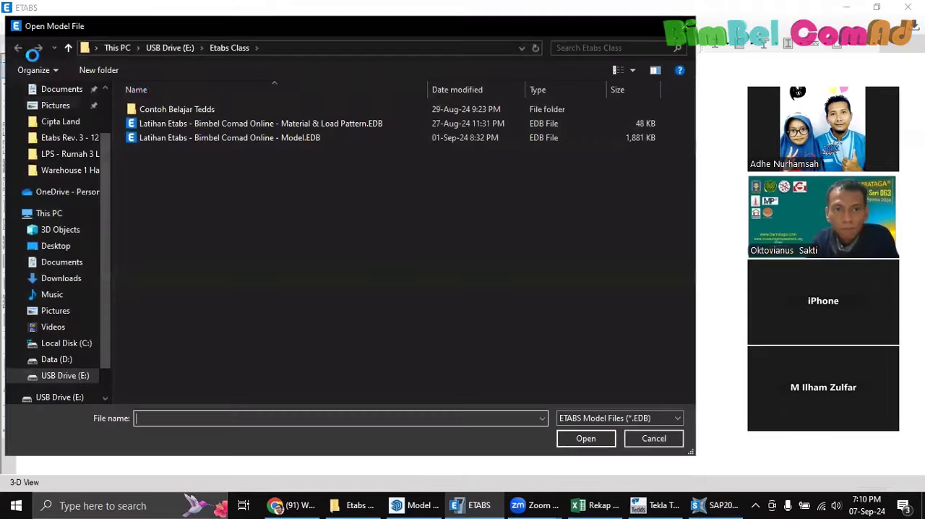
left_click(182, 123)
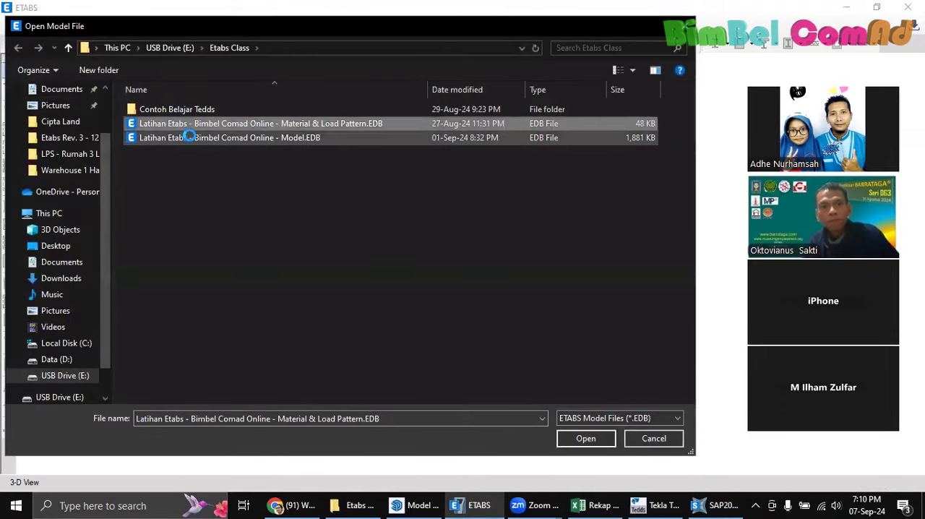
left_click(228, 139)
left_click(587, 439)
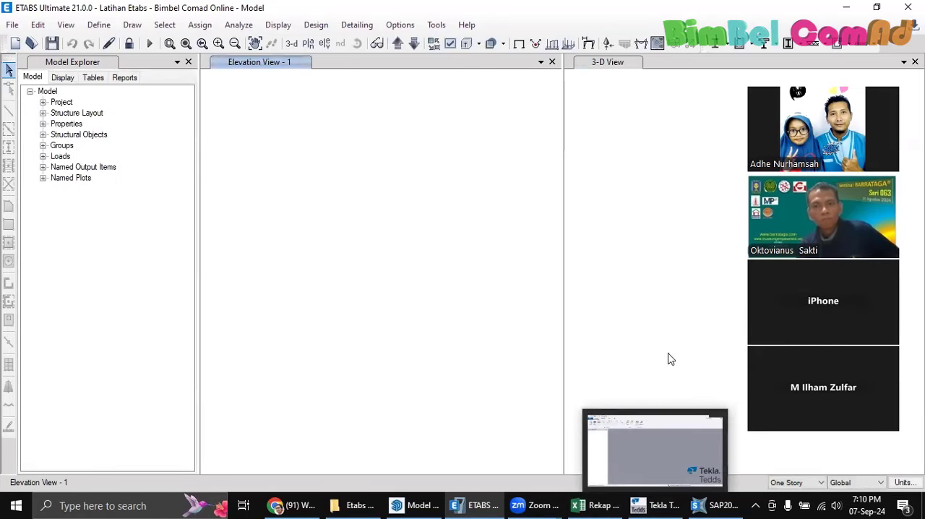
Switch to SAP2000 and preview the Barrel Shell, Parabolic Dome and Spherical Dome types of the Shells template without creating a model
left_click(712, 505)
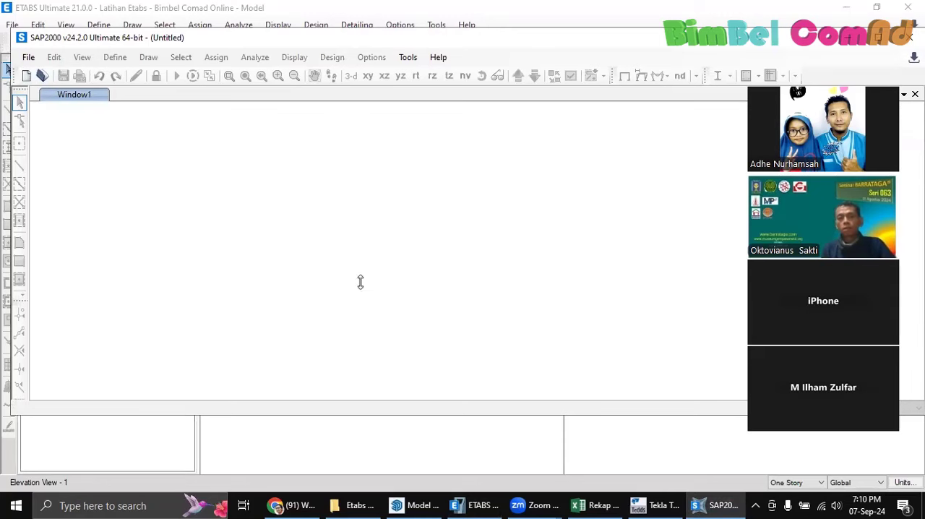
left_click(478, 505)
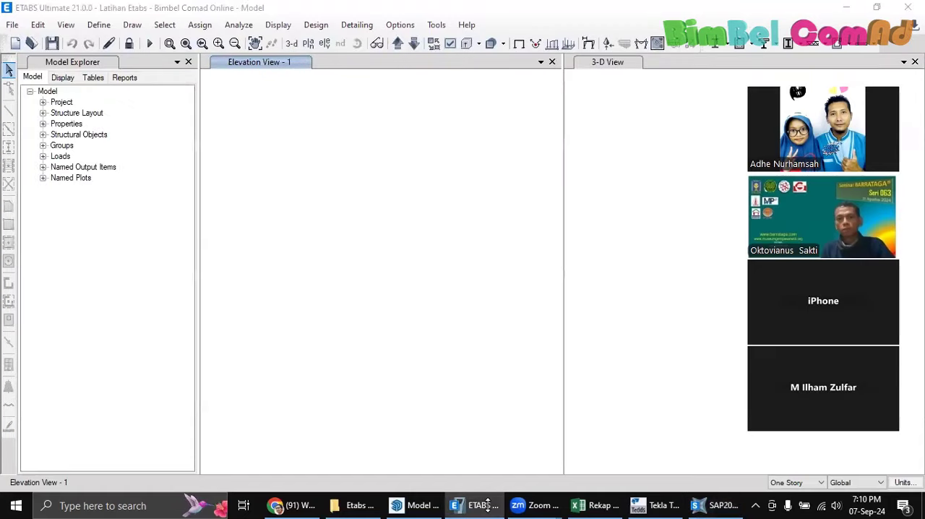
left_click(478, 505)
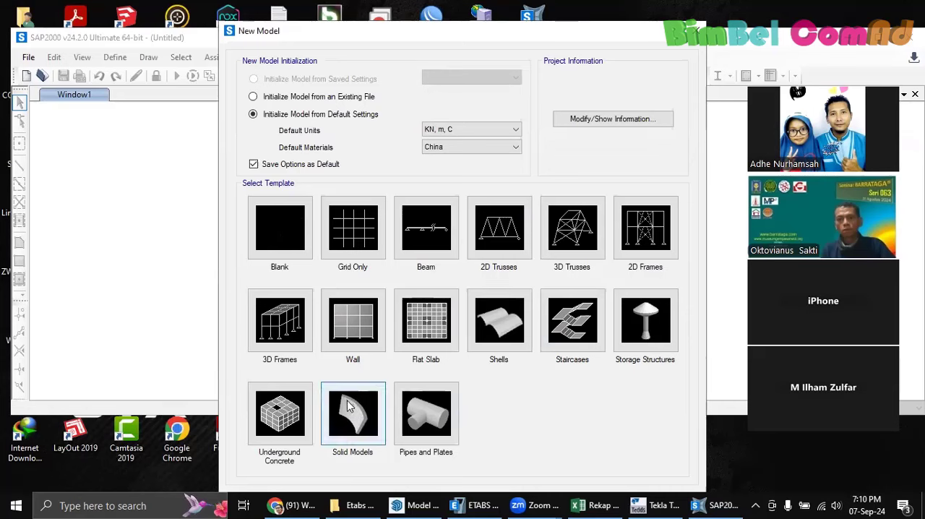
left_click(498, 331)
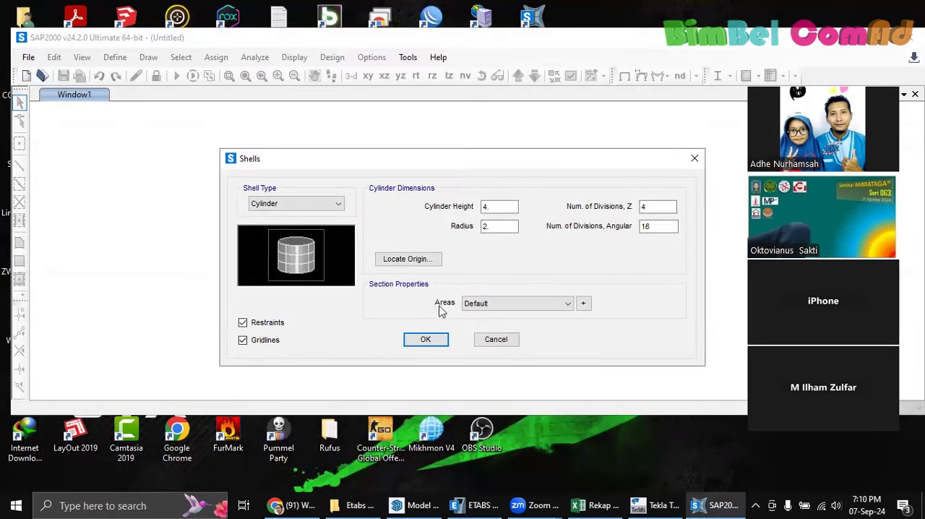
left_click(299, 205)
left_click(289, 226)
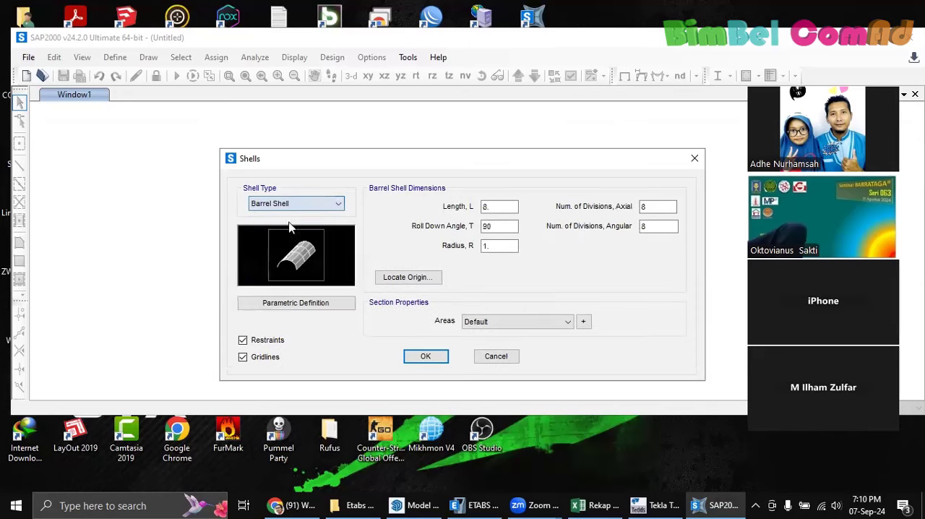
left_click(301, 205)
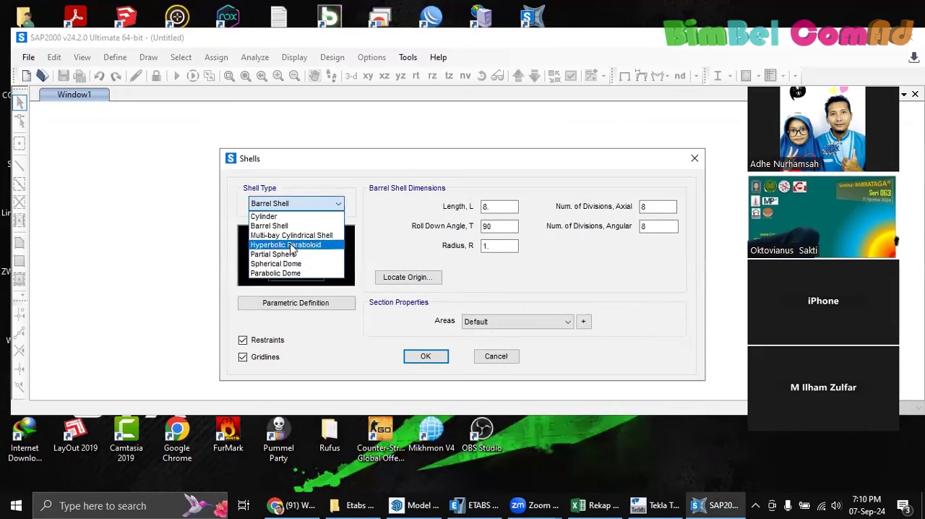
left_click(285, 273)
left_click(293, 206)
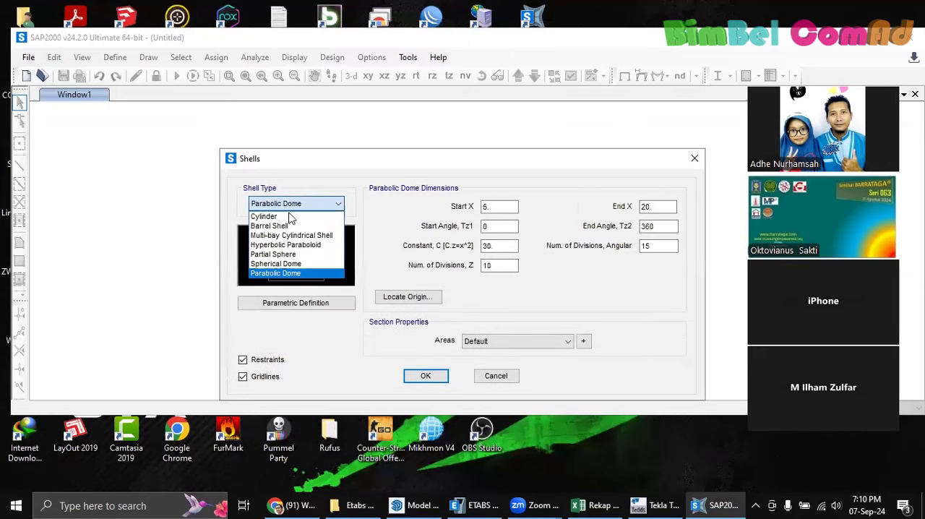
left_click(275, 264)
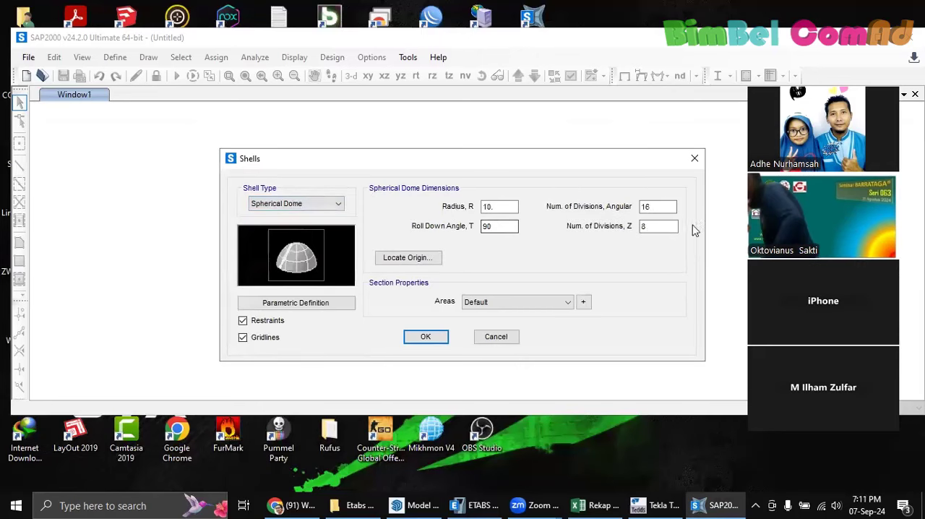
left_click(499, 337)
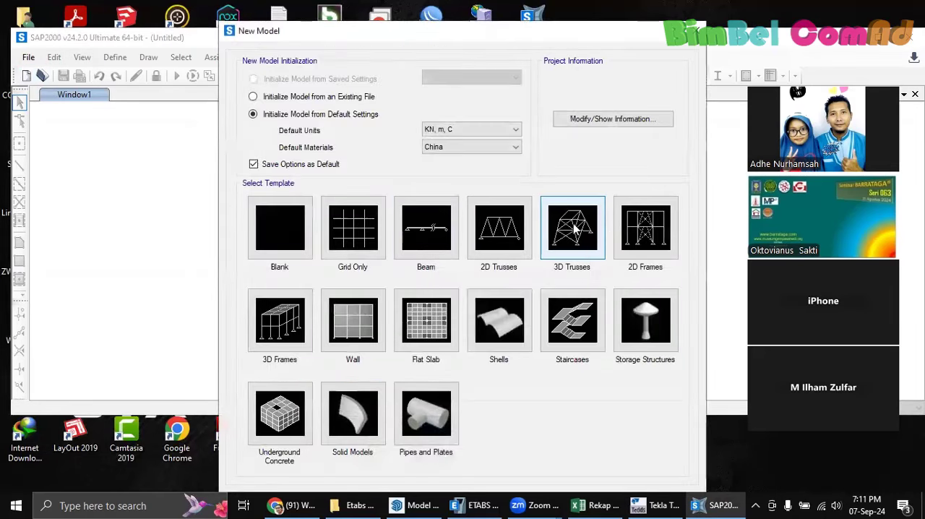
Examine the 3D Trusses template's Transmission Tower 1, 3 and 4 and Guyed Tower types without creating a model
left_click(586, 232)
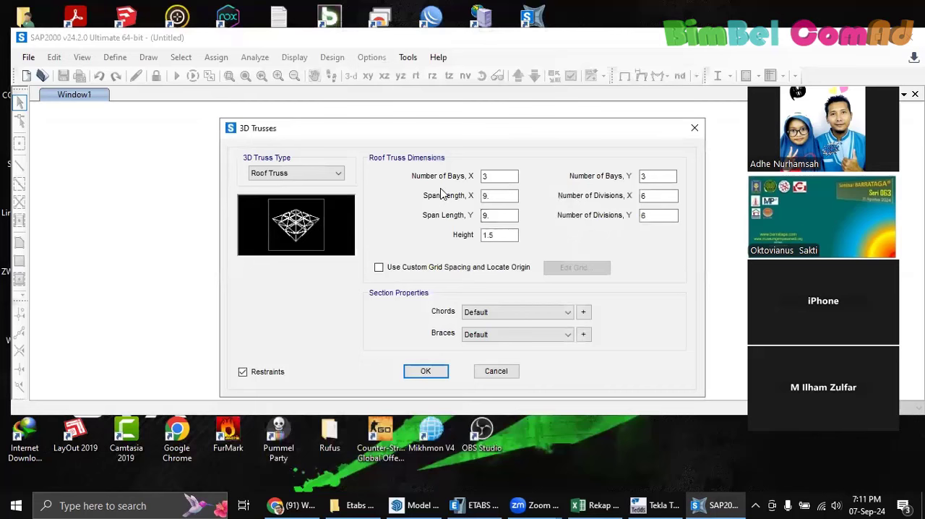
left_click(314, 175)
left_click(303, 195)
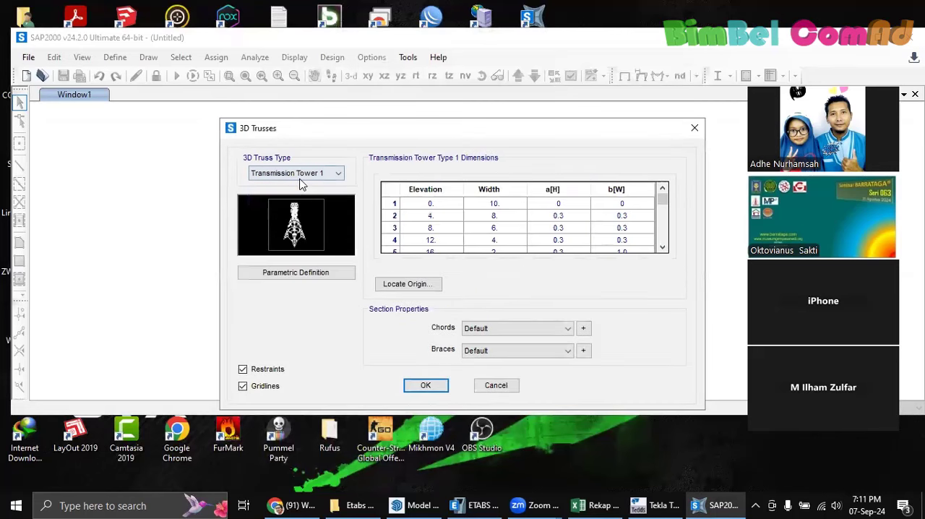
left_click(302, 177)
left_click(302, 215)
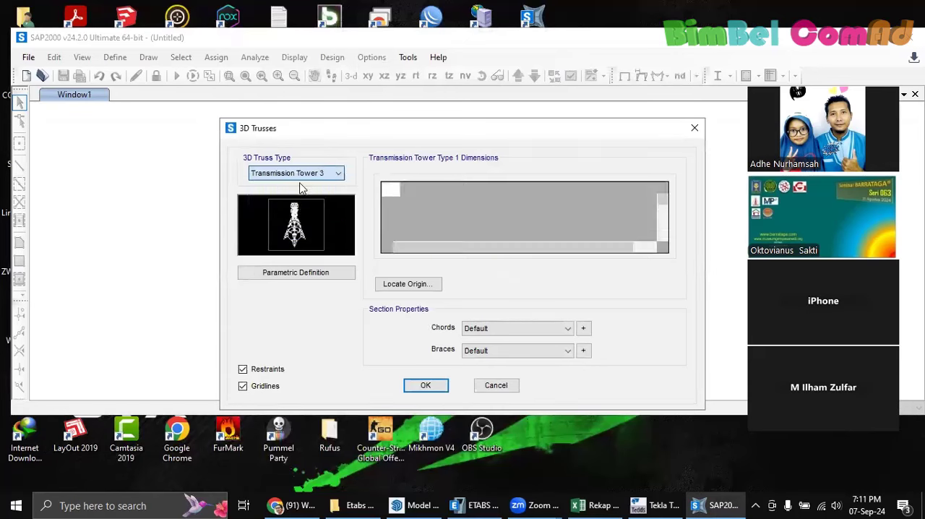
left_click(311, 173)
left_click(295, 224)
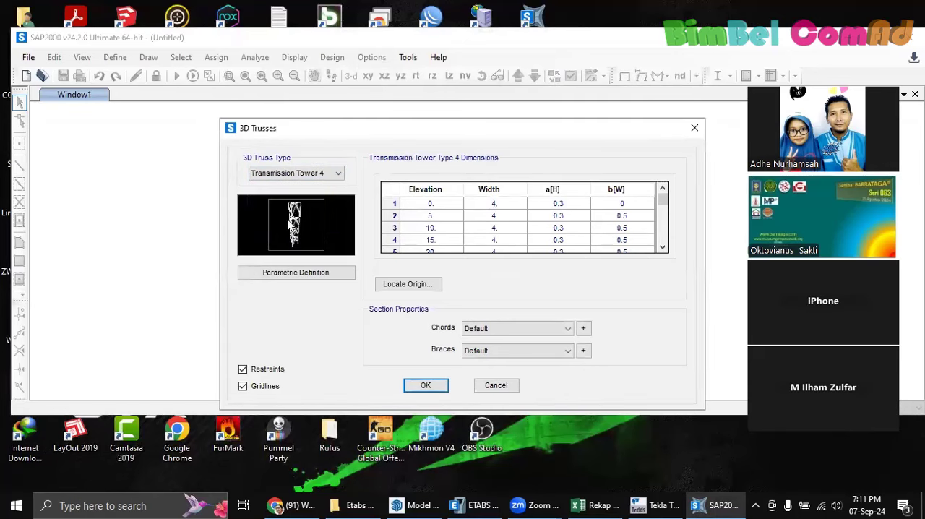
left_click(304, 175)
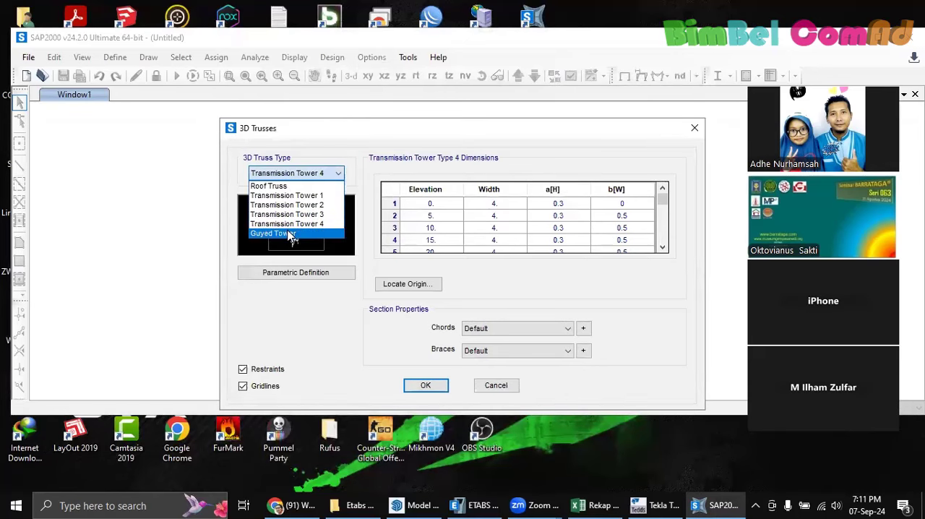
left_click(289, 234)
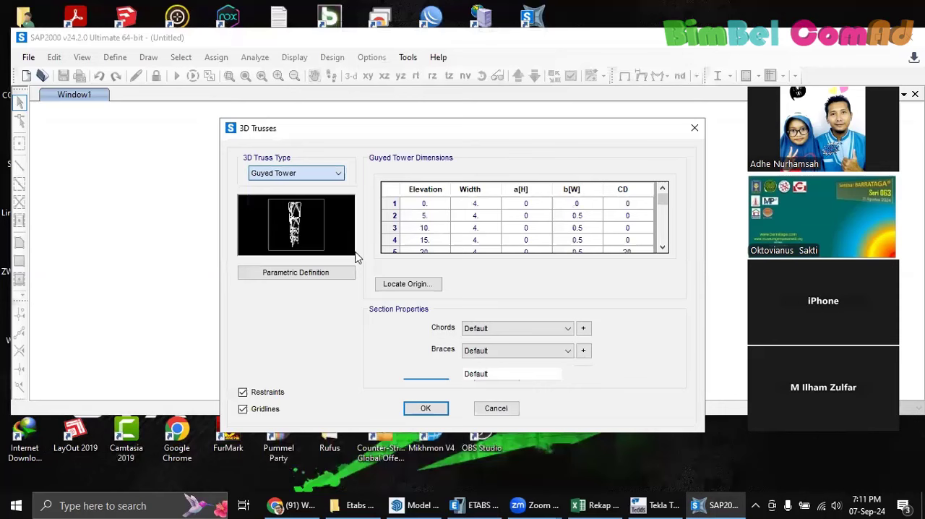
left_click(496, 408)
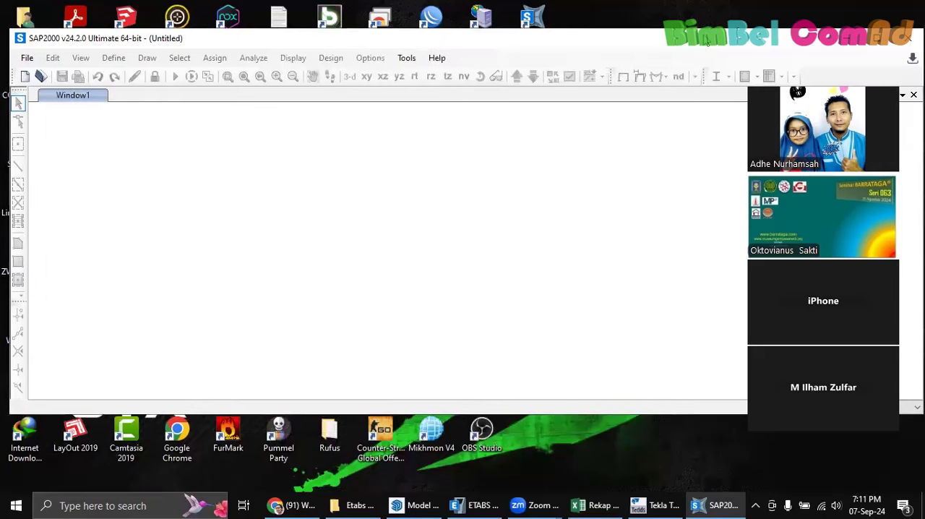
Close SAP2000 without saving the untitled model and switch back to ETABS
left_click(908, 38)
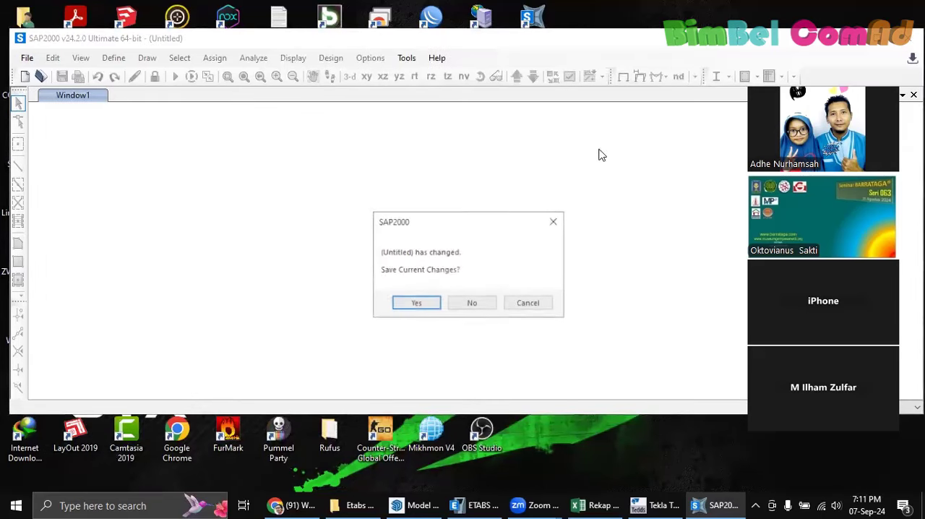
left_click(472, 303)
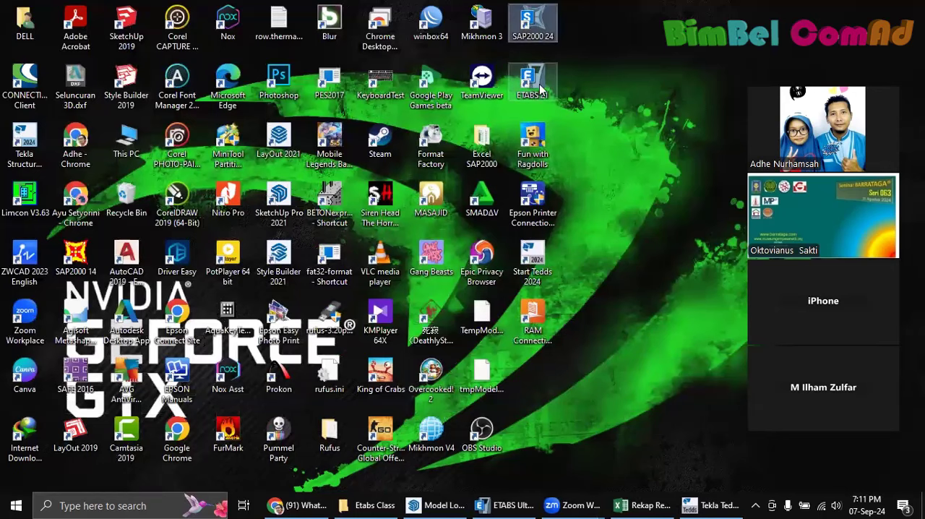
left_click(498, 508)
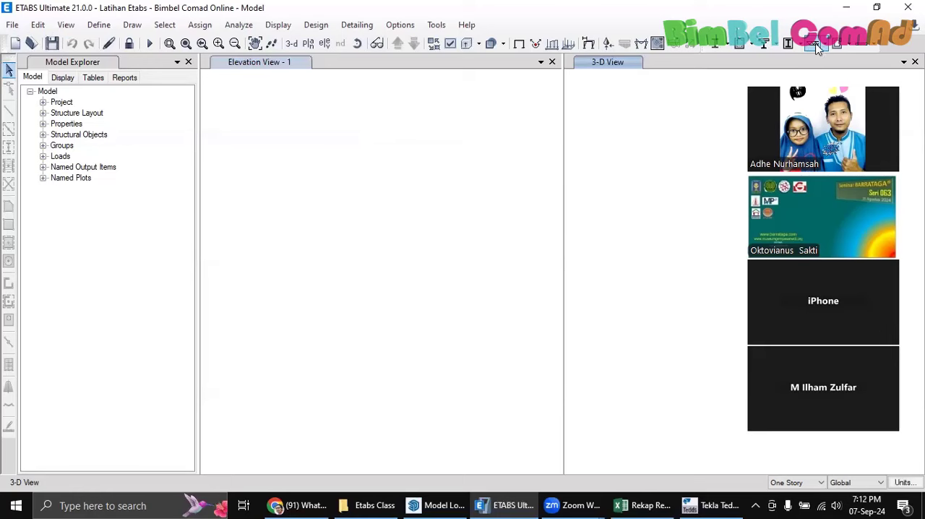
left_click(99, 24)
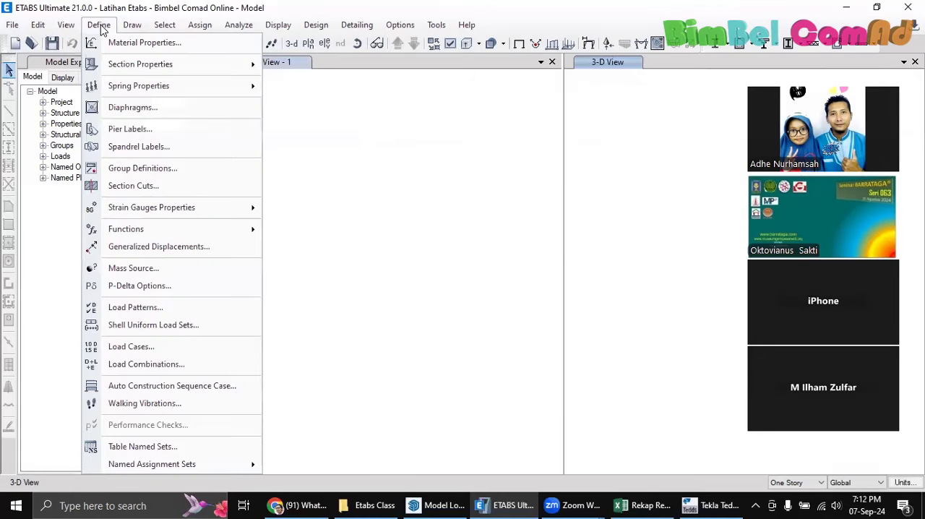
mouse_move(181, 94)
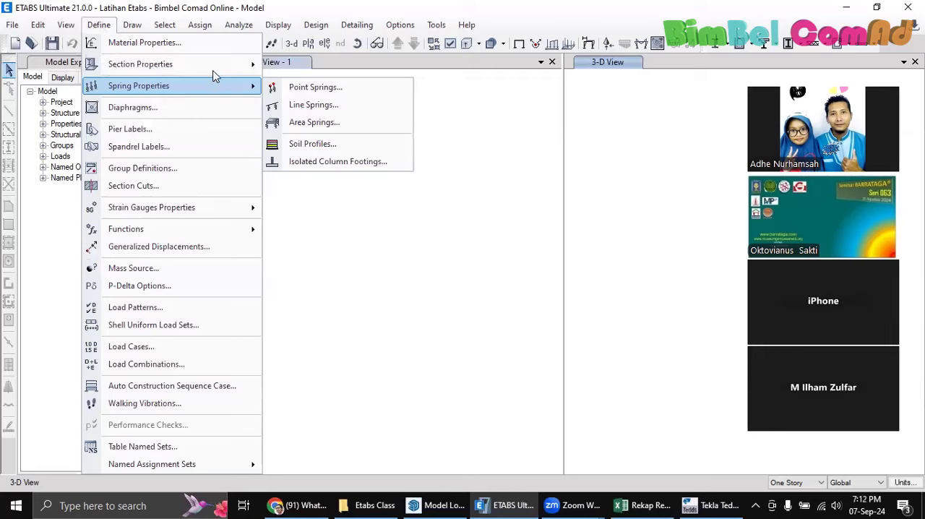
mouse_move(217, 65)
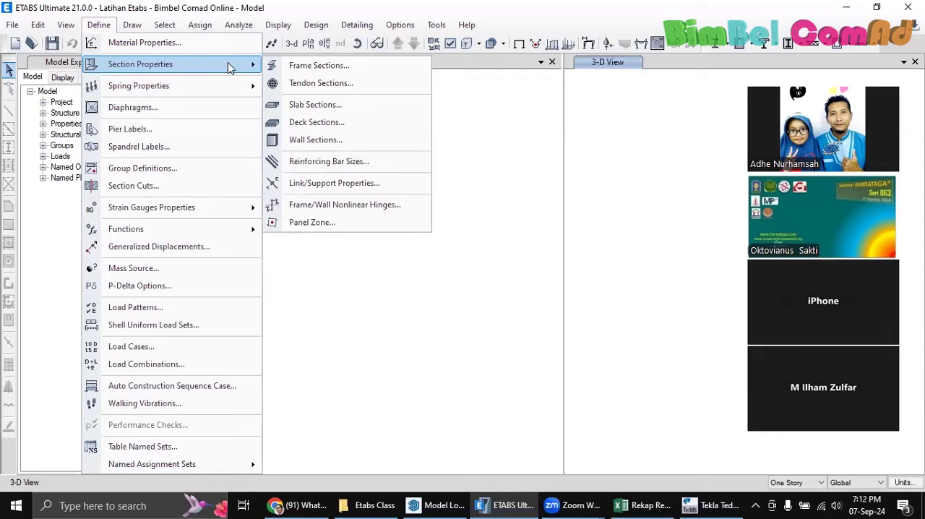
left_click(298, 66)
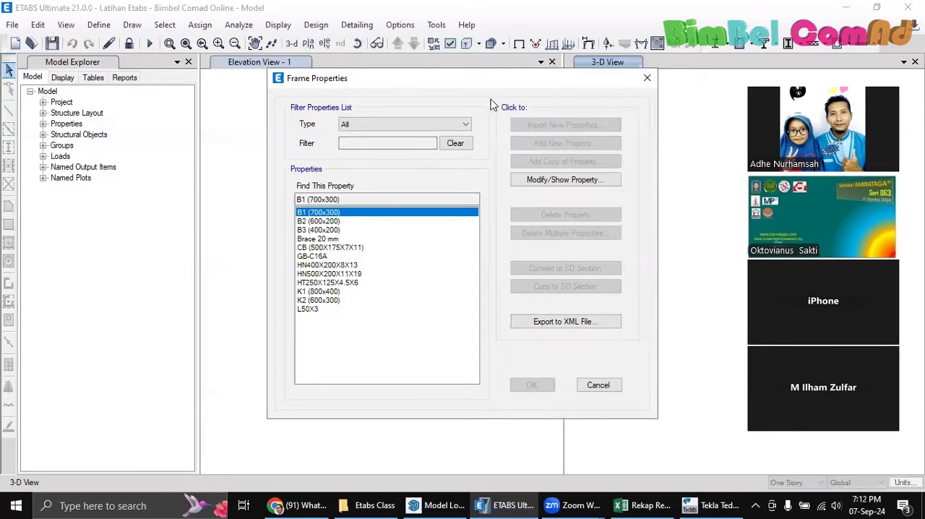
left_click(647, 77)
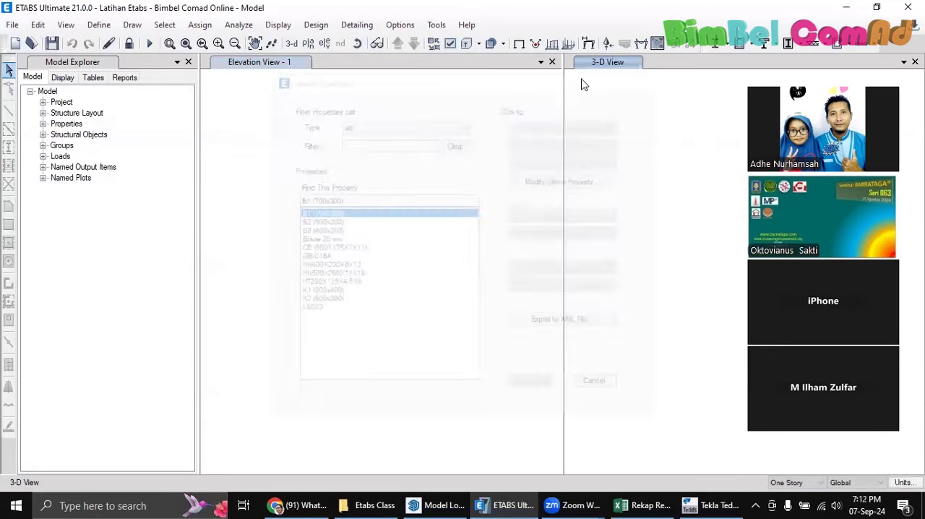
Unlock the model, allowing its analysis results to be deleted, and open the frame section properties for editing
left_click(128, 44)
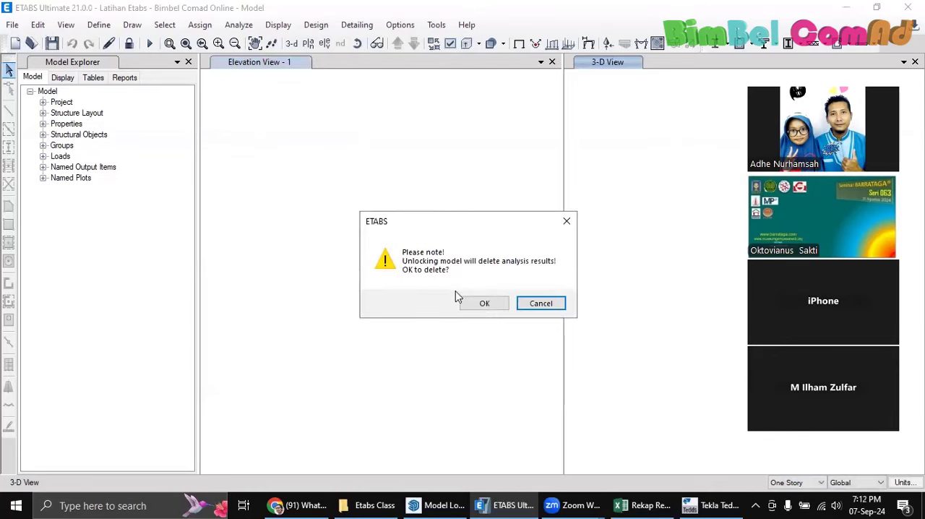
left_click(483, 302)
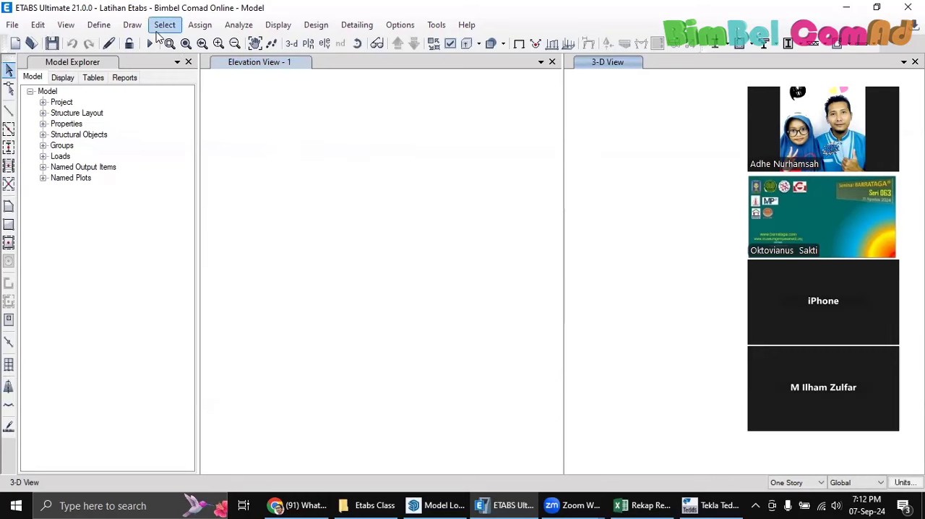
left_click(99, 24)
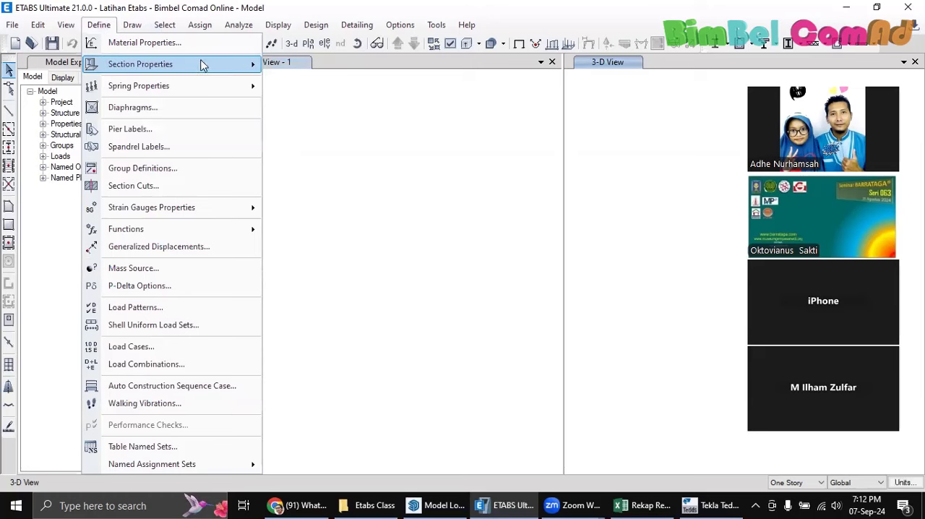
mouse_move(200, 63)
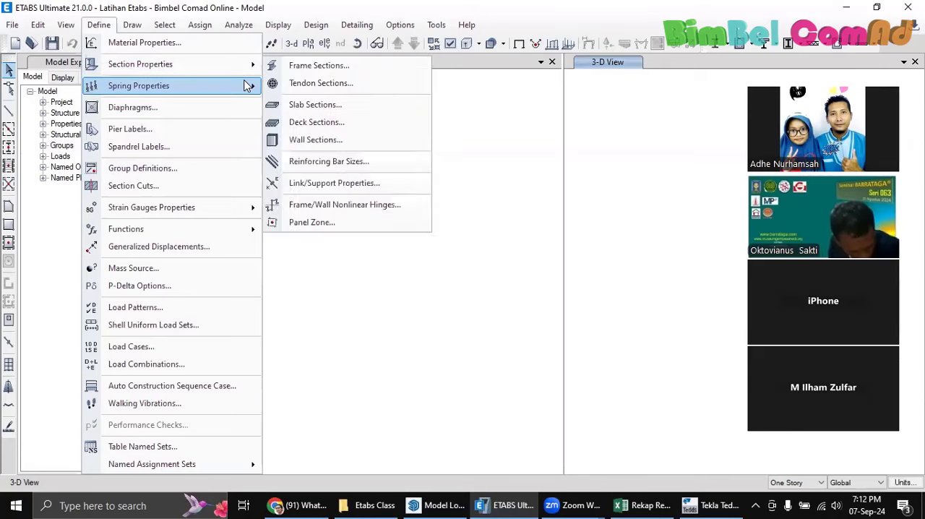
mouse_move(246, 84)
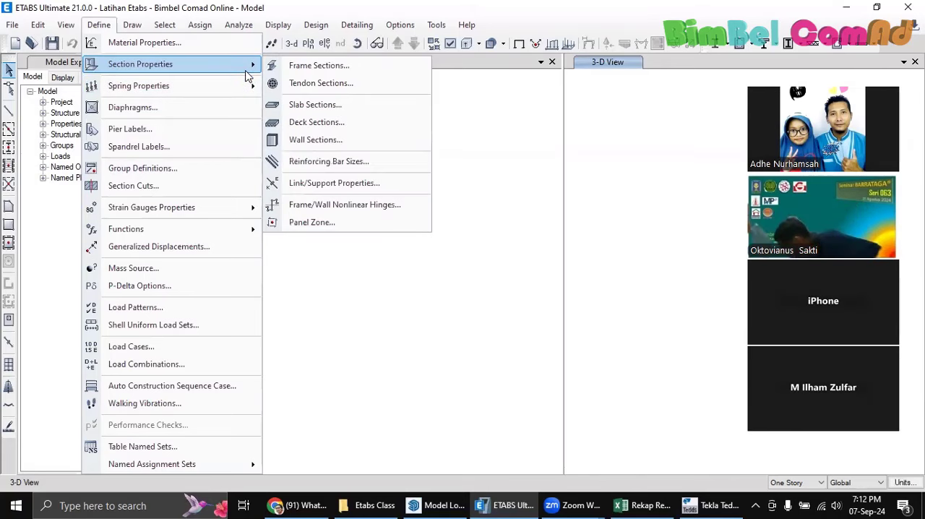
left_click(309, 69)
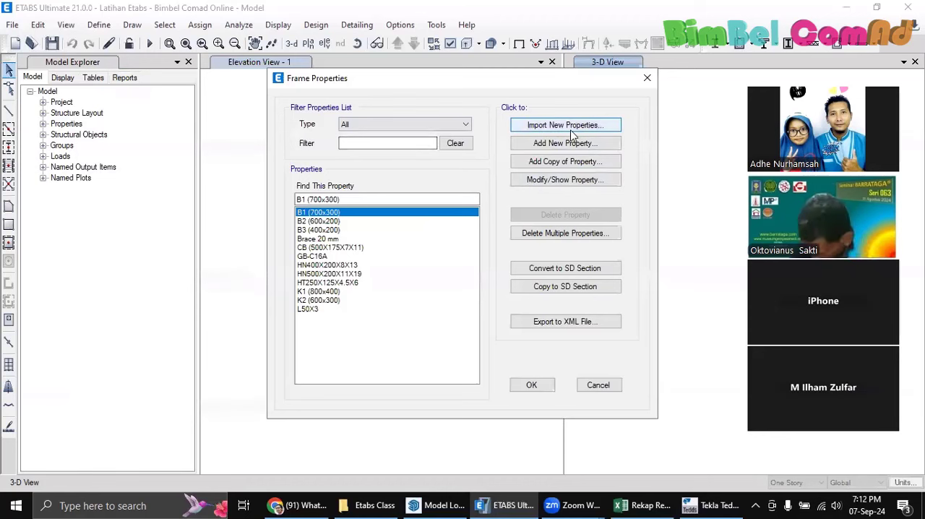
Add a new frame section property based on the Steel I/Wide Flange shape
left_click(563, 144)
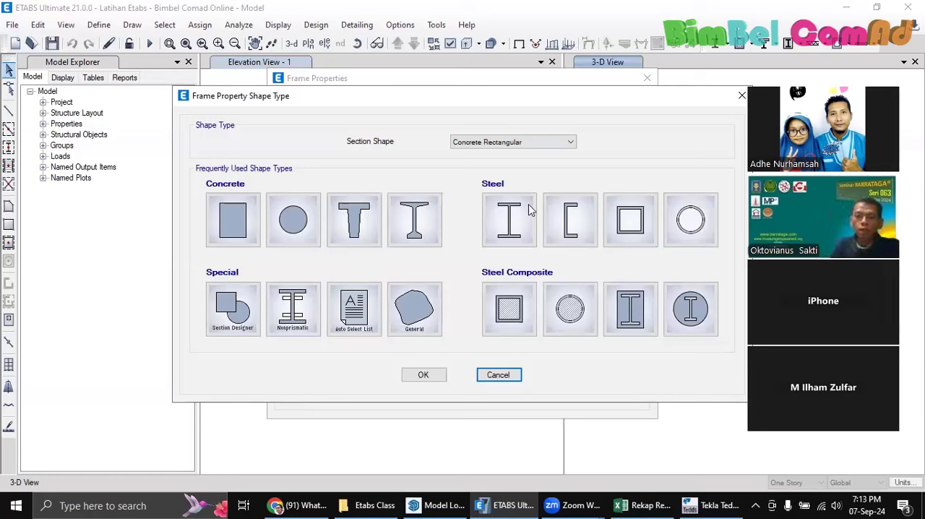
left_click(532, 145)
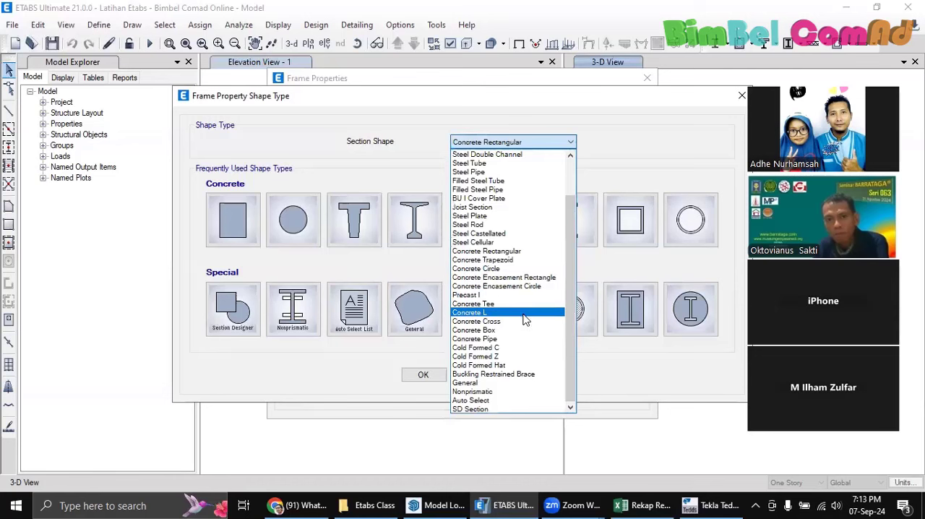
left_click(493, 234)
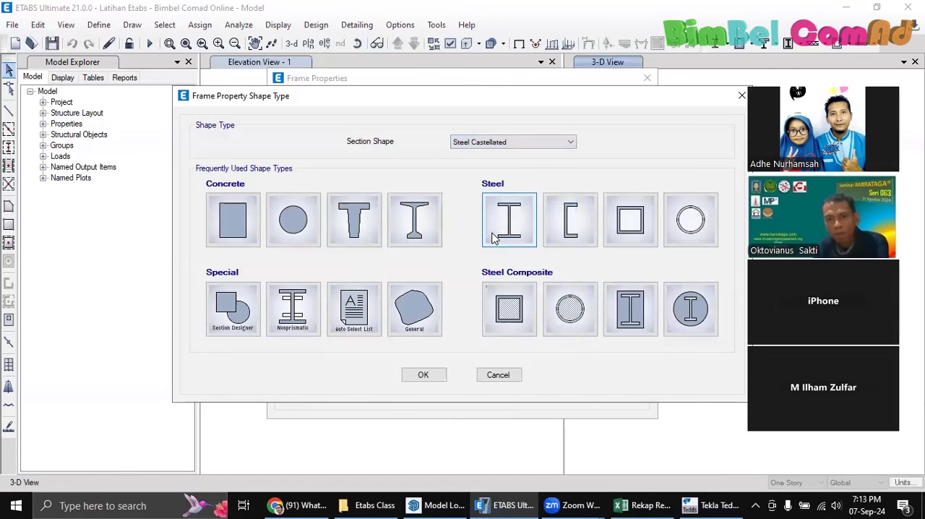
left_click(508, 233)
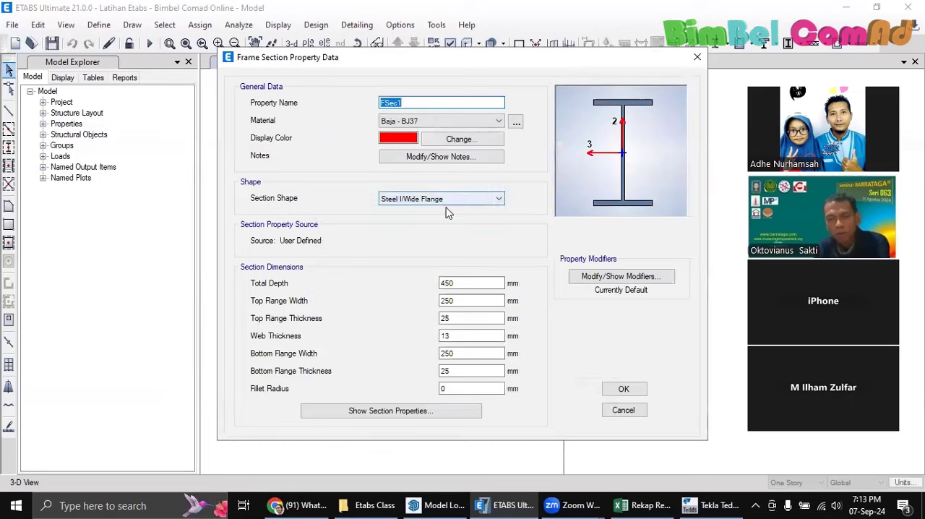
Name the new frame section CB 600x200 and change its section shape to Steel Castellated
left_click(469, 200)
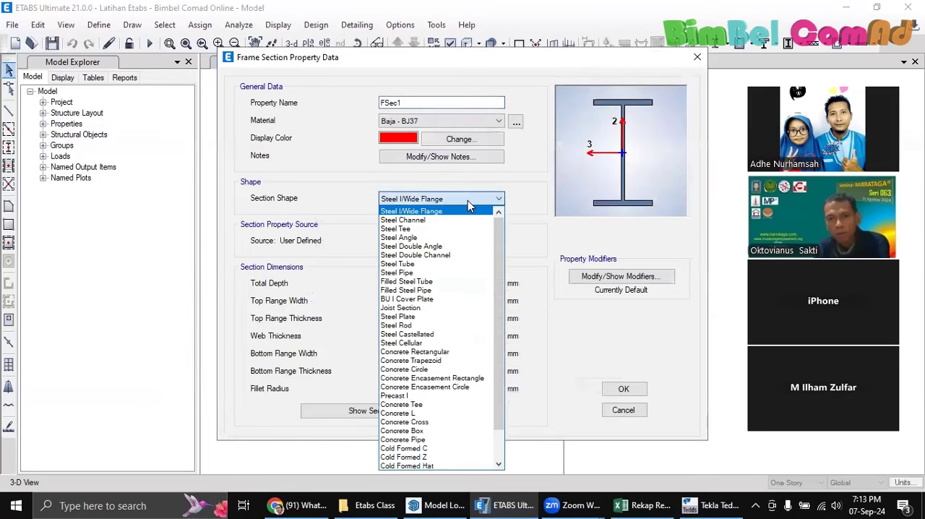
left_click(419, 105)
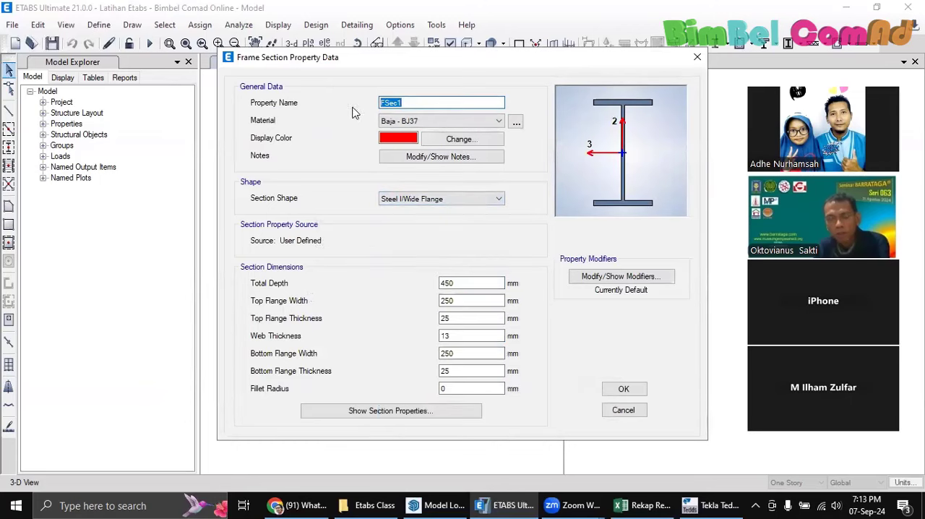
type("CB 4")
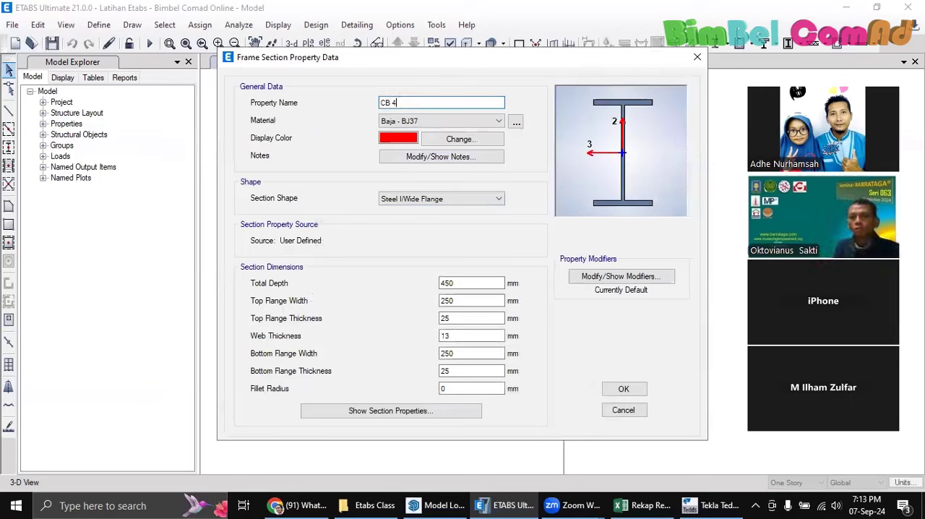
key("BackSpace")
type("600x200")
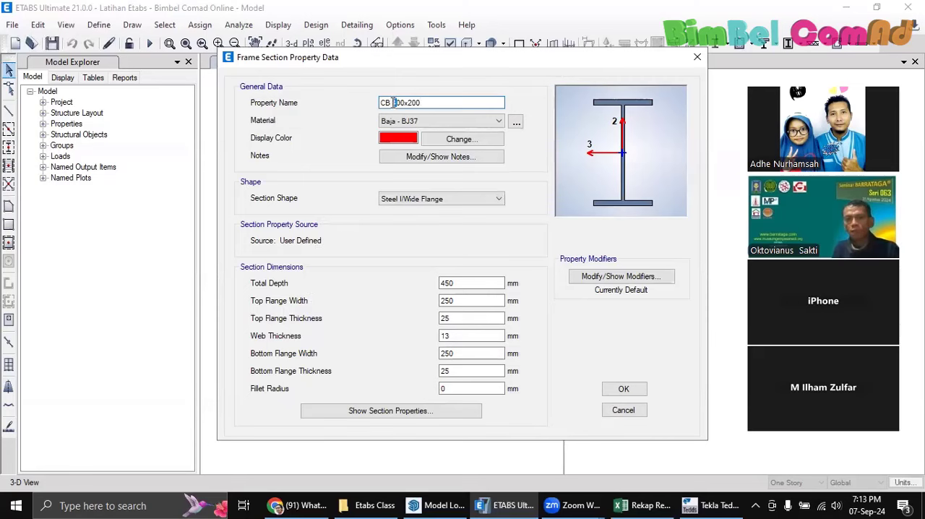
left_click(466, 201)
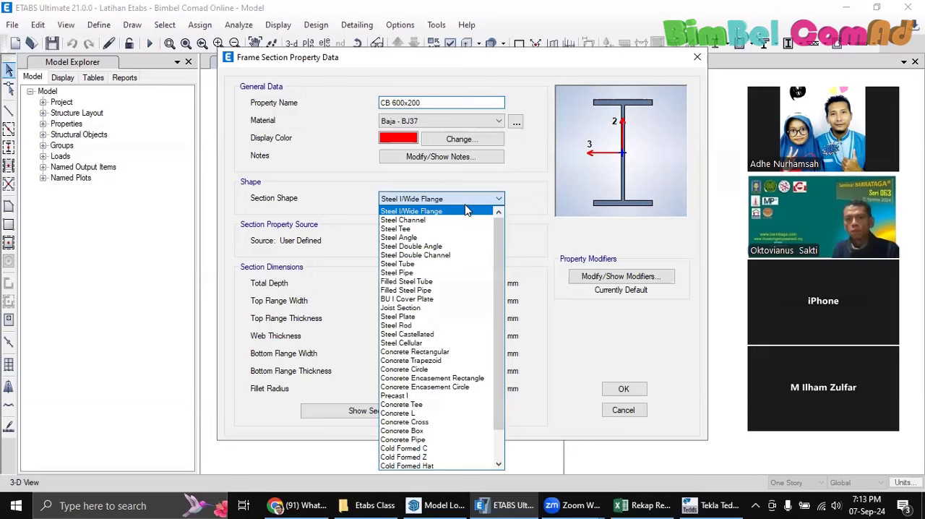
left_click(434, 334)
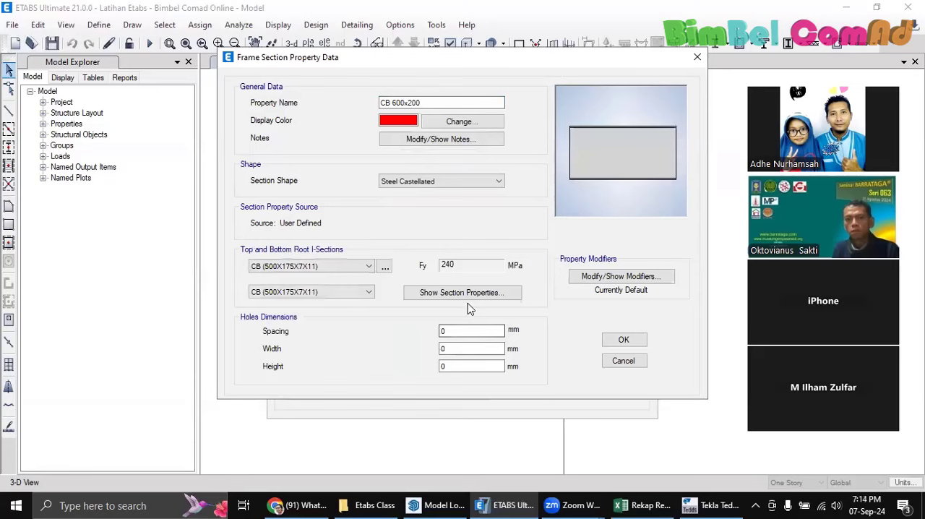
Set both the top and bottom root I-sections of the castellated beam to HN400X200X8X13
left_click(368, 269)
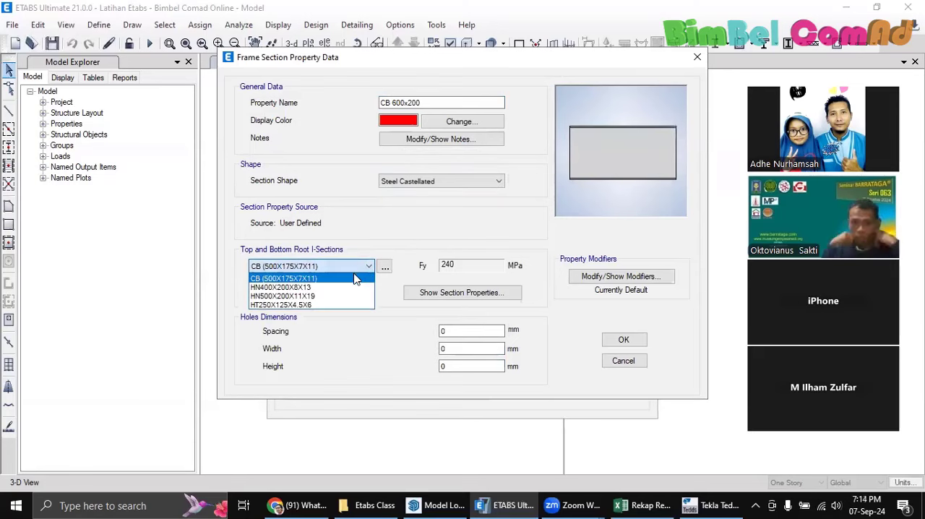
left_click(346, 288)
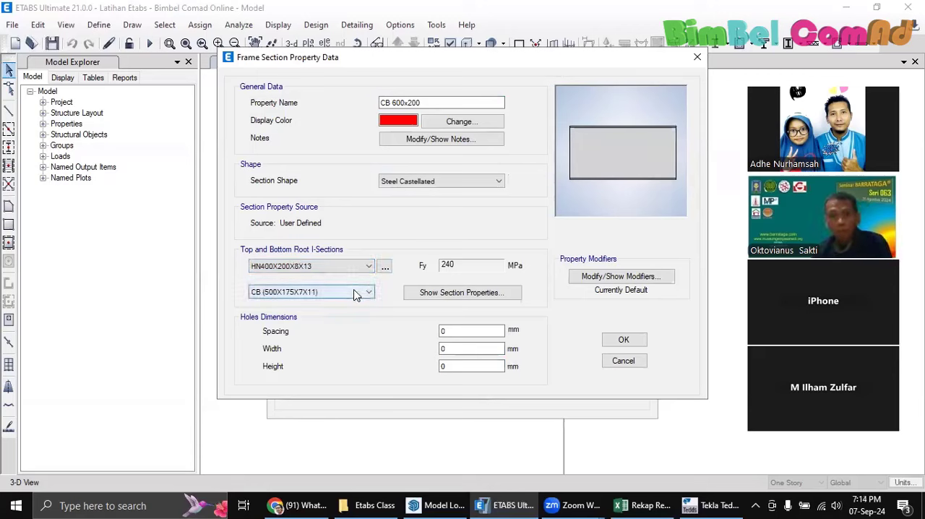
left_click(357, 294)
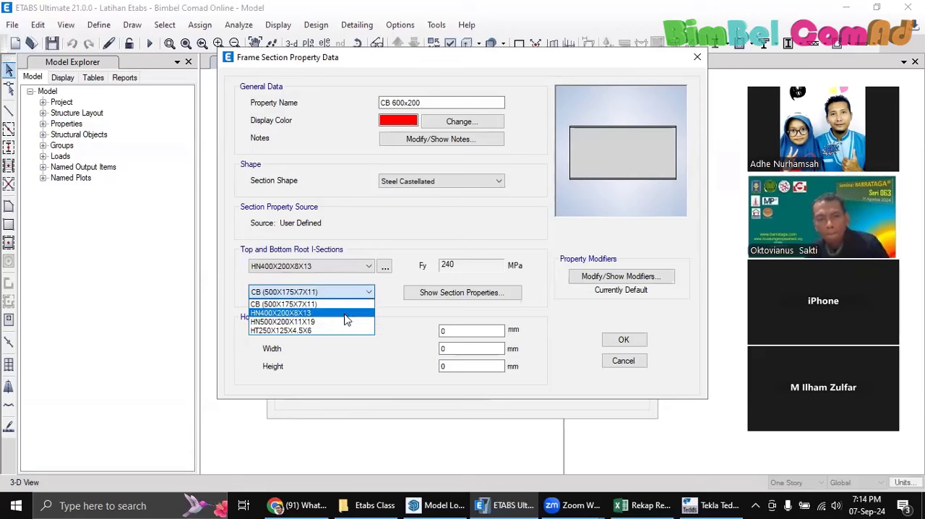
left_click(345, 316)
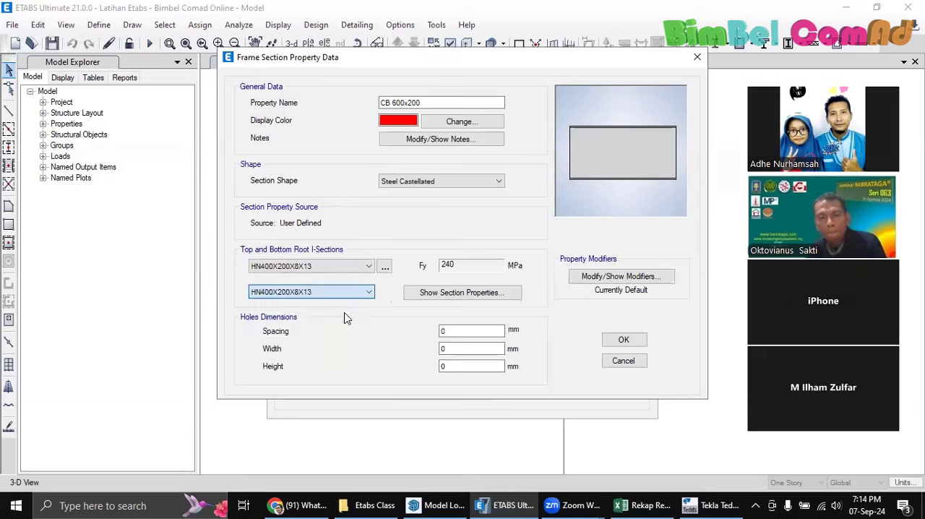
Set the castellated beam's hole spacing to 150 mm and hole height to 150 mm
double_click(446, 331)
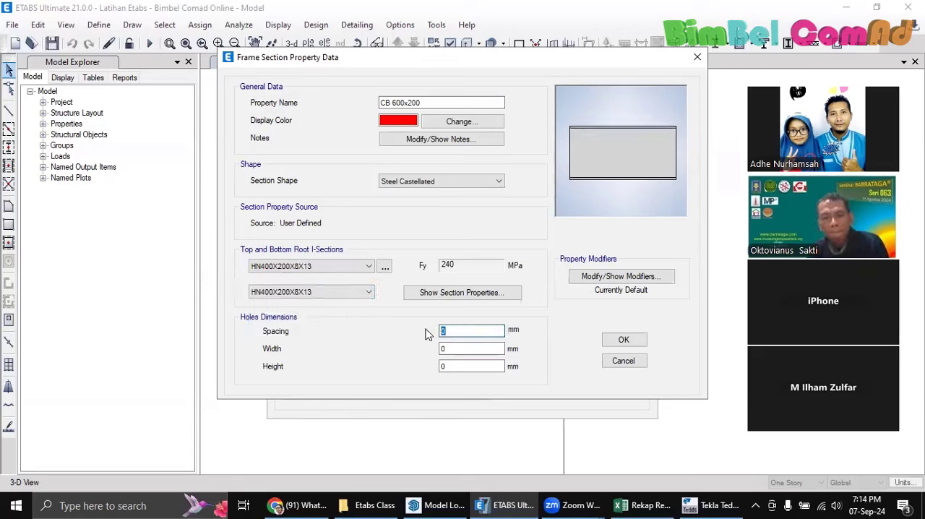
type("15")
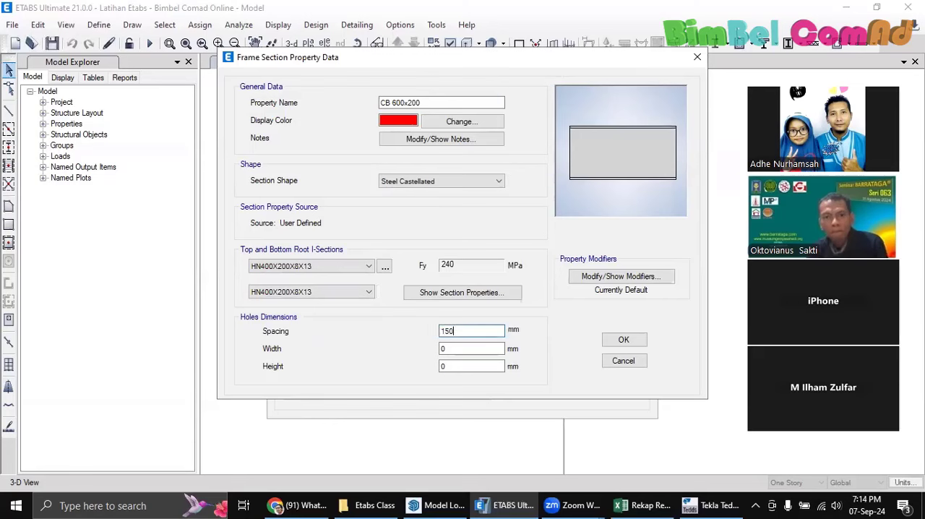
left_click(465, 347)
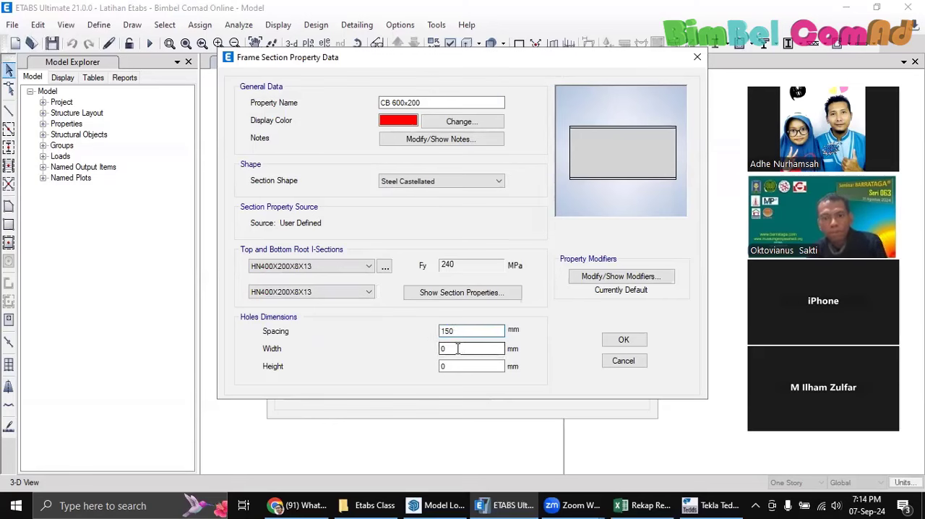
double_click(450, 364)
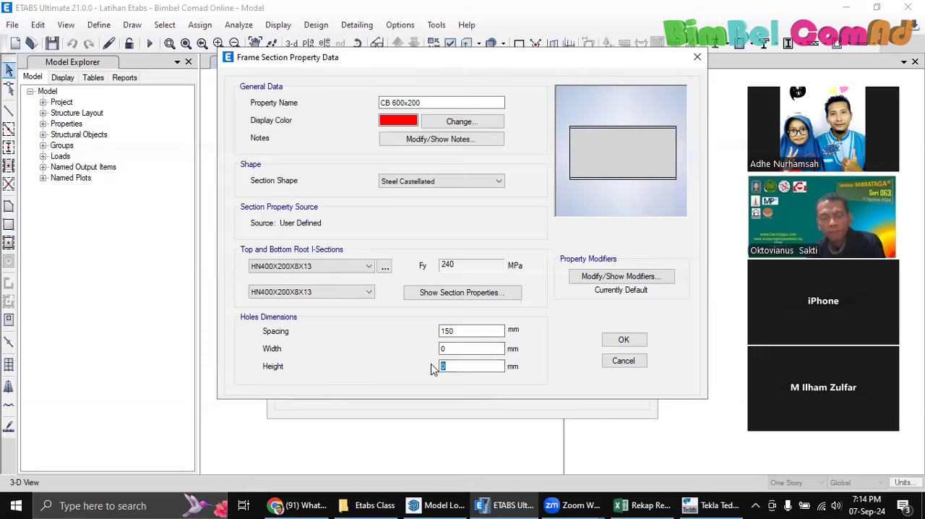
type("150")
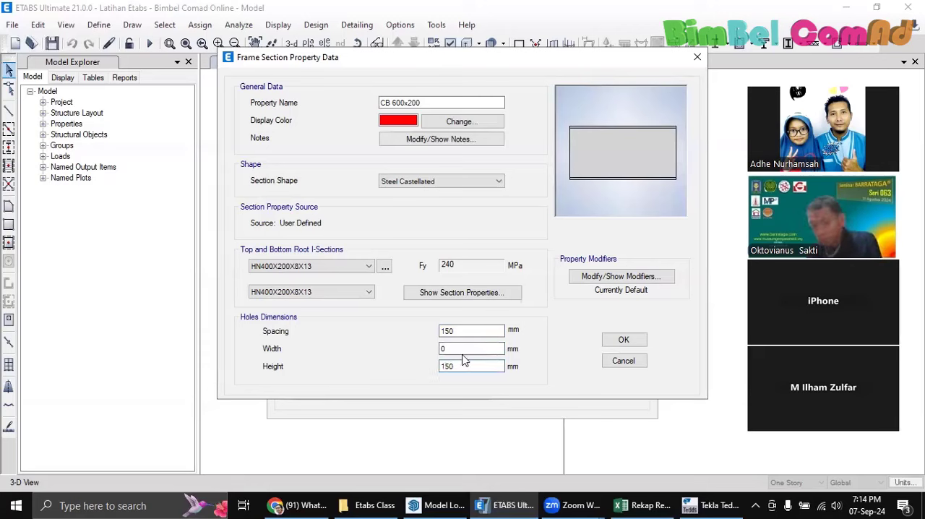
Try a hole width of 100 mm for the castellated beam, and set it to 50 mm instead
double_click(458, 348)
type("1")
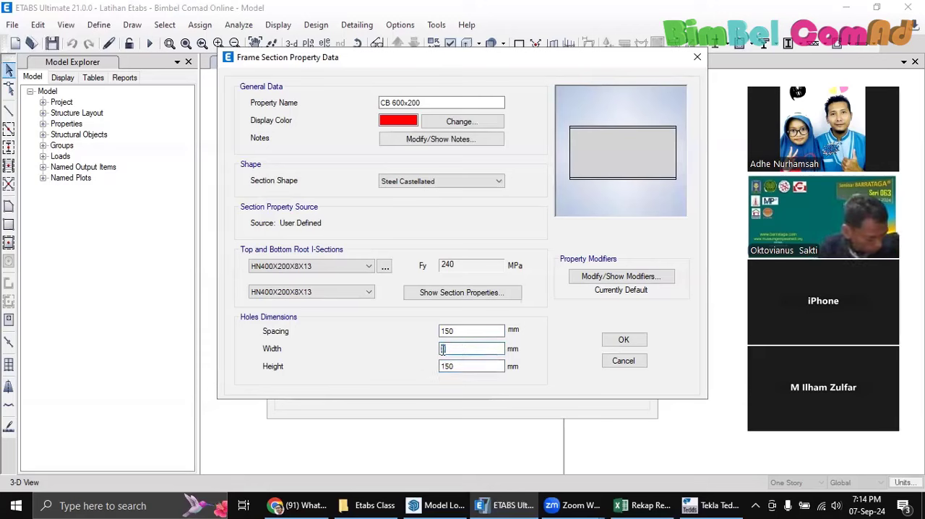
type("00")
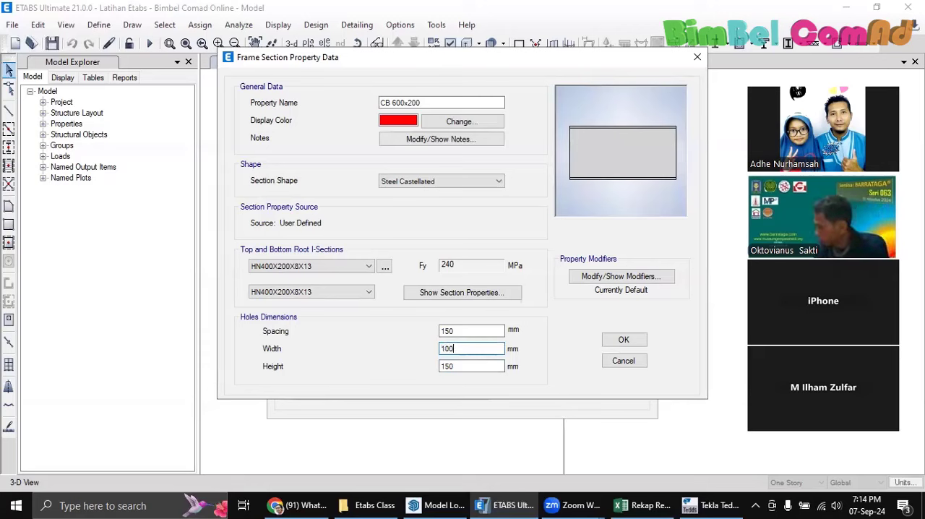
left_click(466, 369)
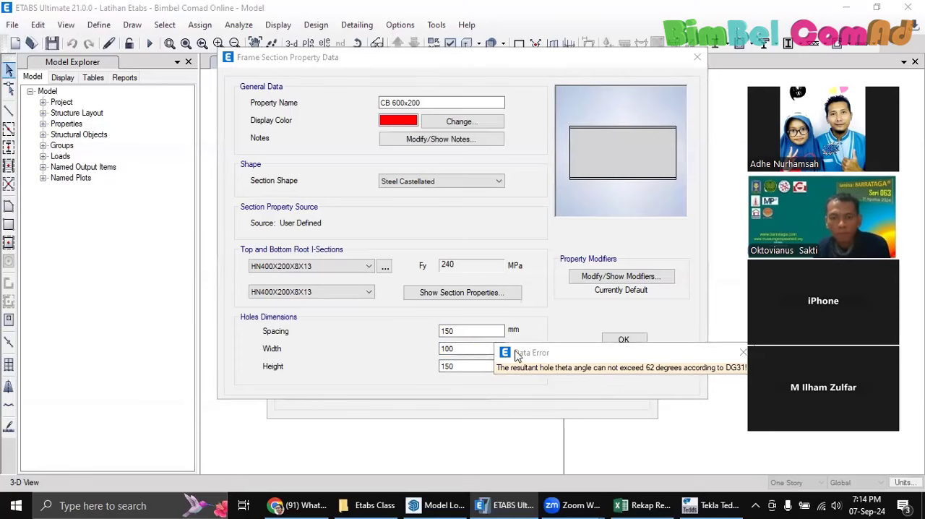
left_click(743, 352)
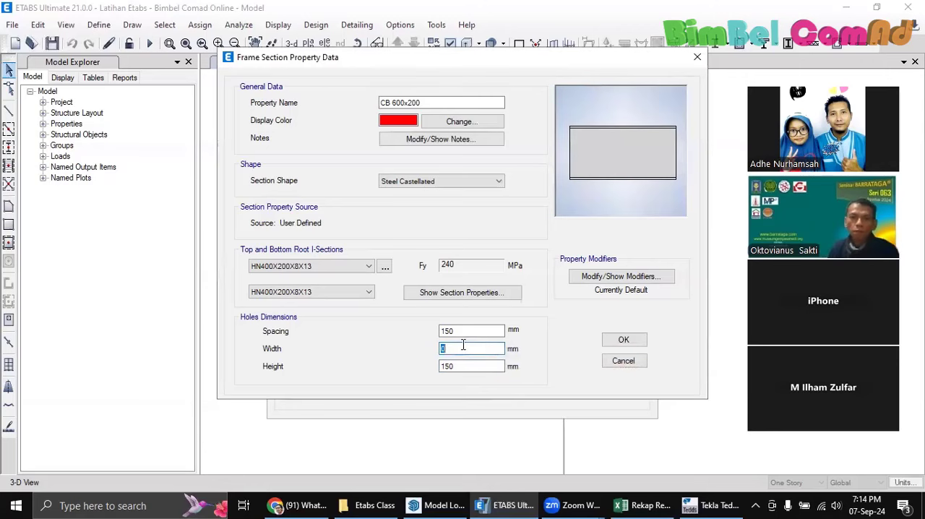
type("50")
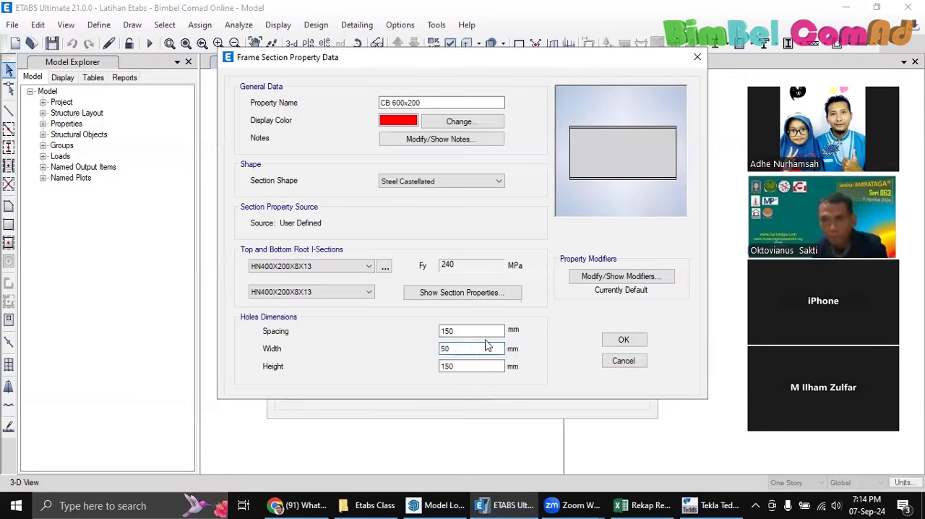
Try a hole width of 150 mm for the castellated beam
left_click(483, 331)
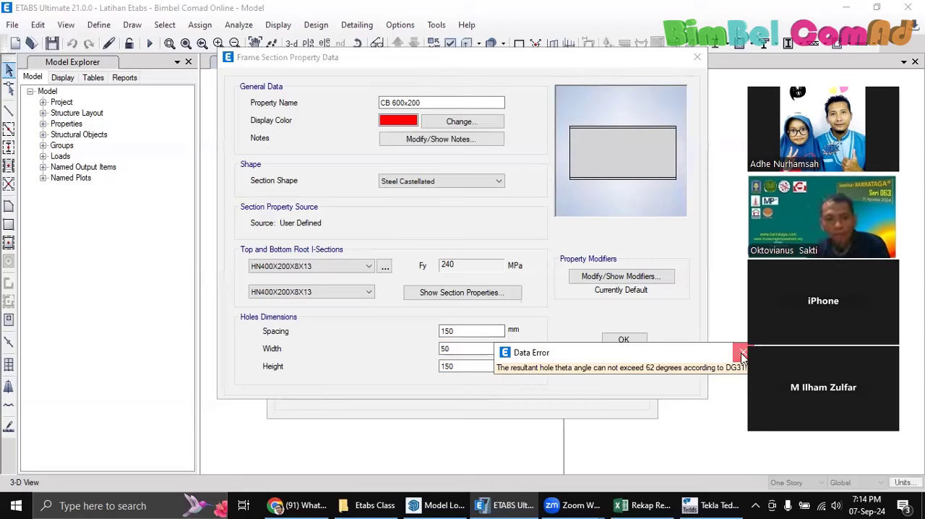
left_click(742, 353)
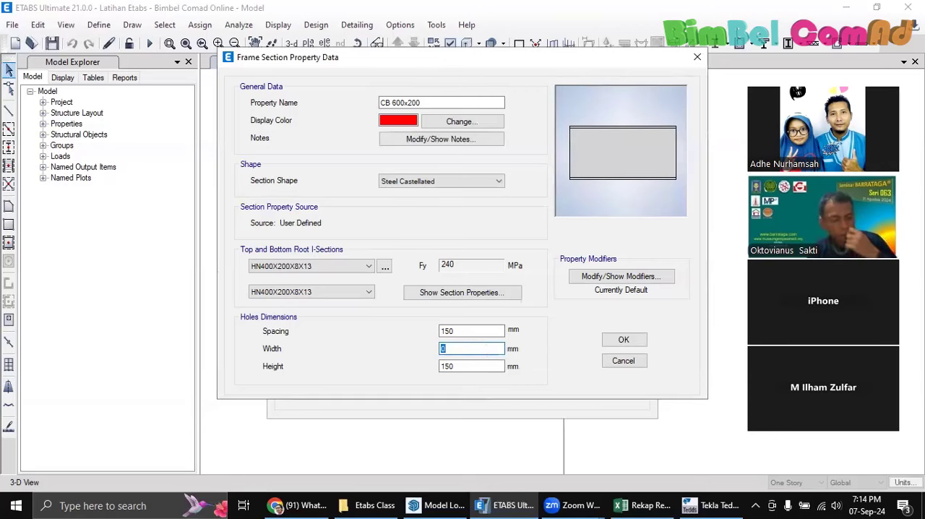
type("150")
left_click(461, 334)
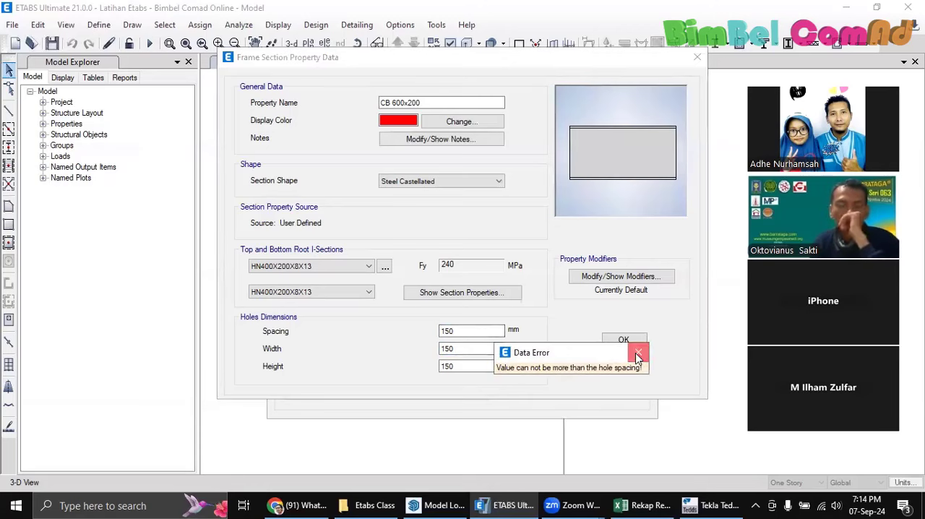
left_click(636, 354)
Set the castellated beam's hole spacing to 100 mm and try a hole width of 100 mm
double_click(470, 332)
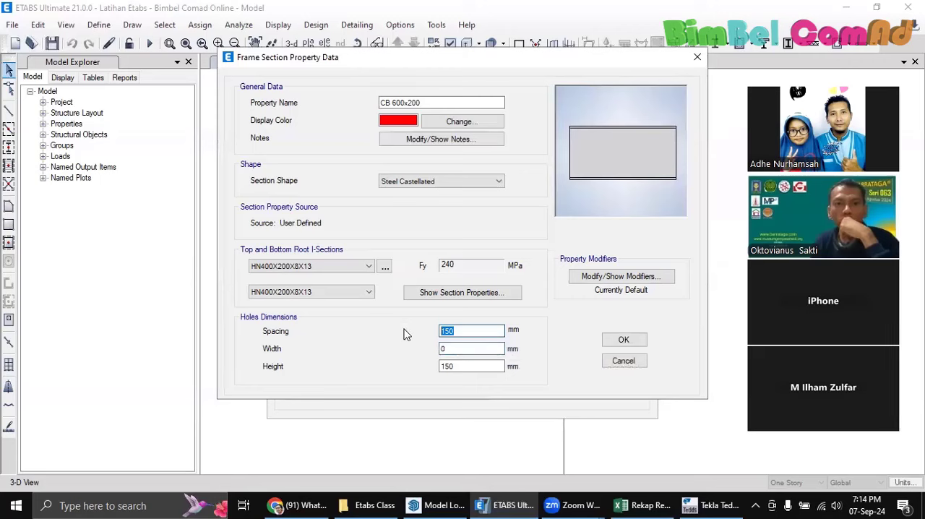
type("100")
double_click(448, 348)
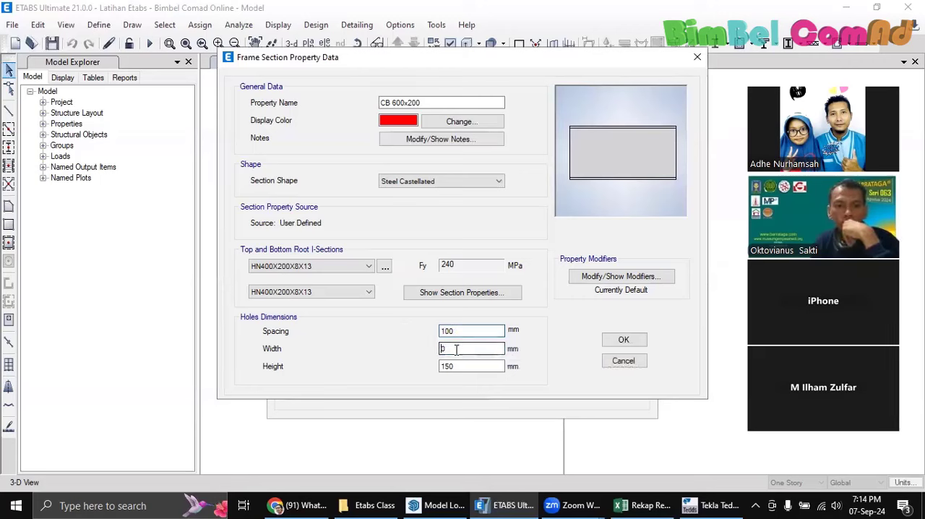
type("100")
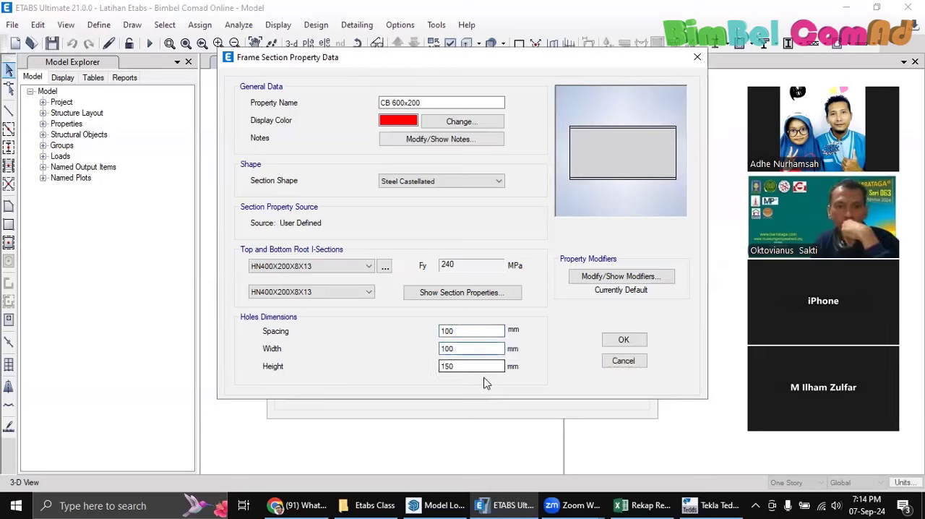
left_click(471, 366)
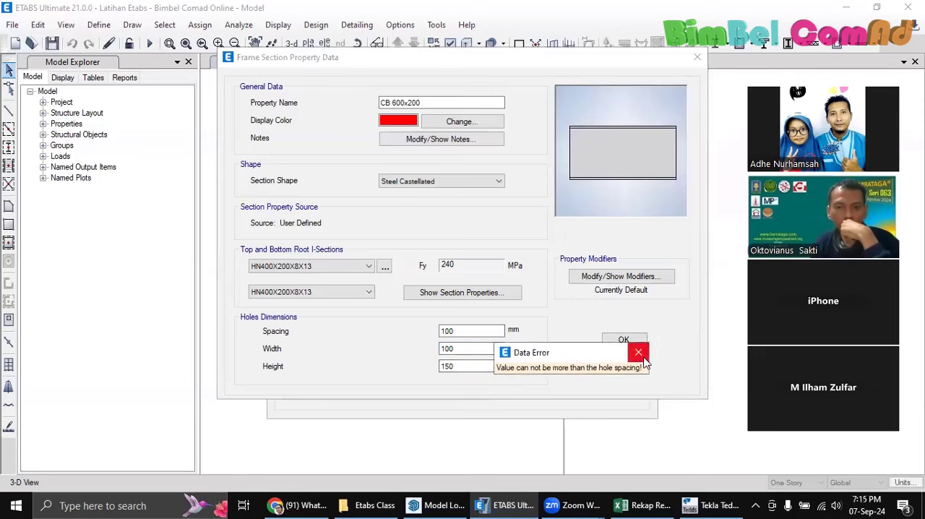
left_click(638, 352)
Try a hole height of 100 mm and a hole width of 40 mm, and discard the new castellated section
left_click_drag(473, 367, 424, 349)
type("10")
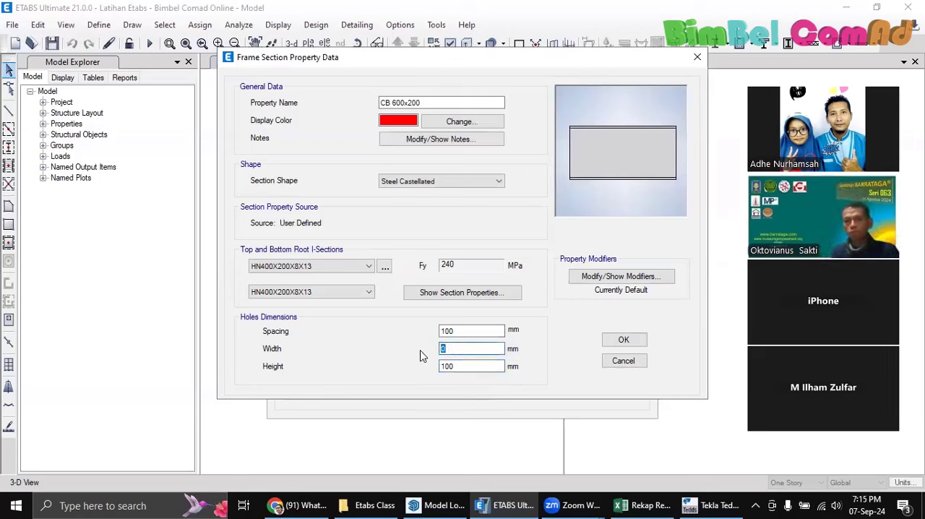
type("40")
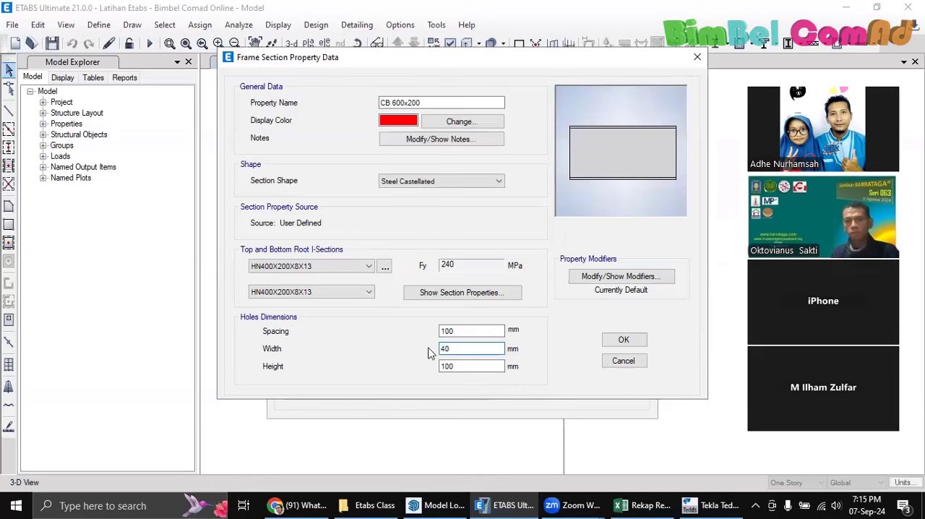
left_click(467, 330)
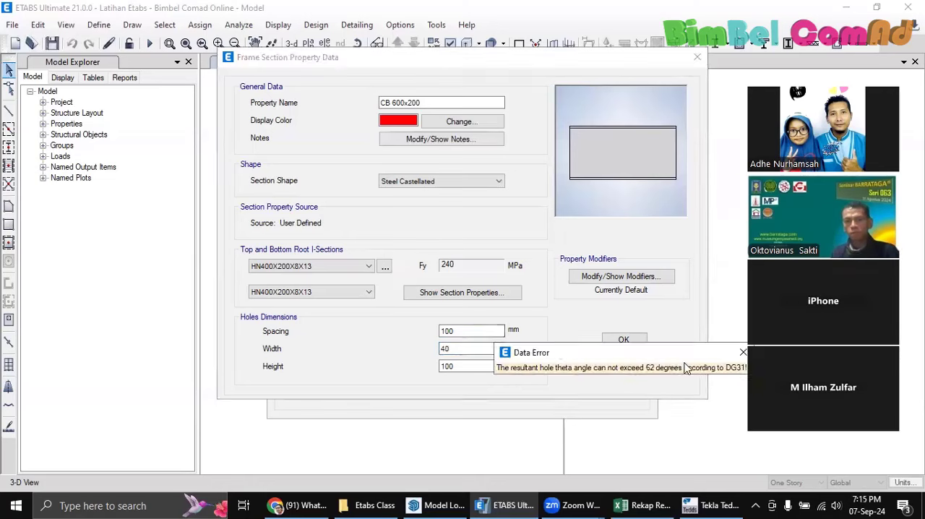
left_click(743, 352)
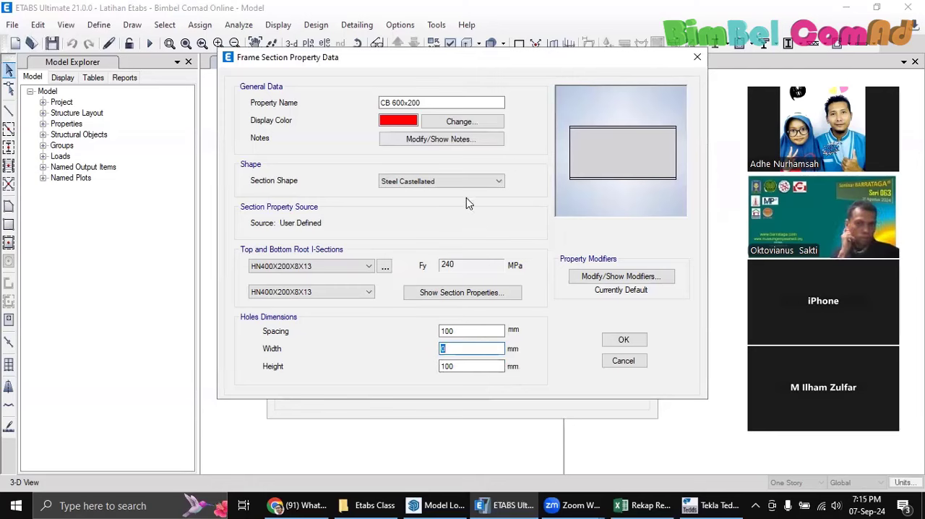
left_click(619, 362)
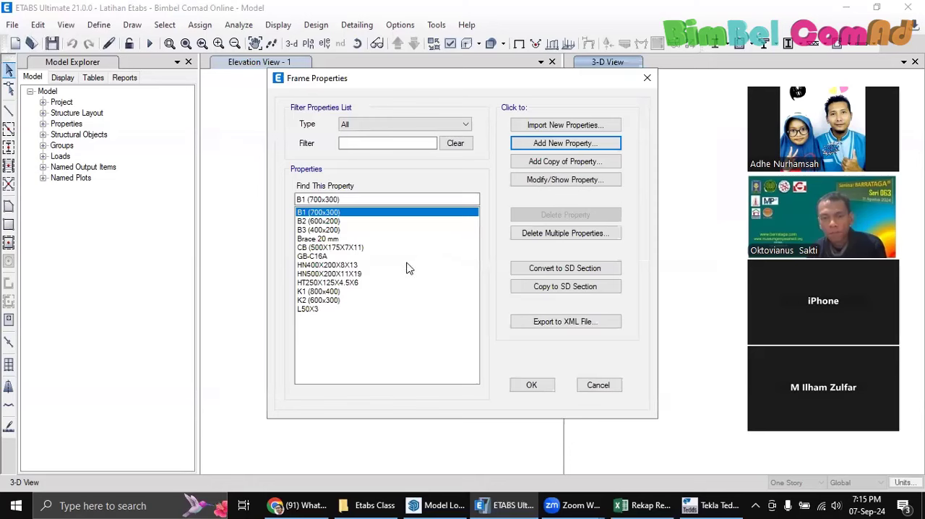
left_click(605, 389)
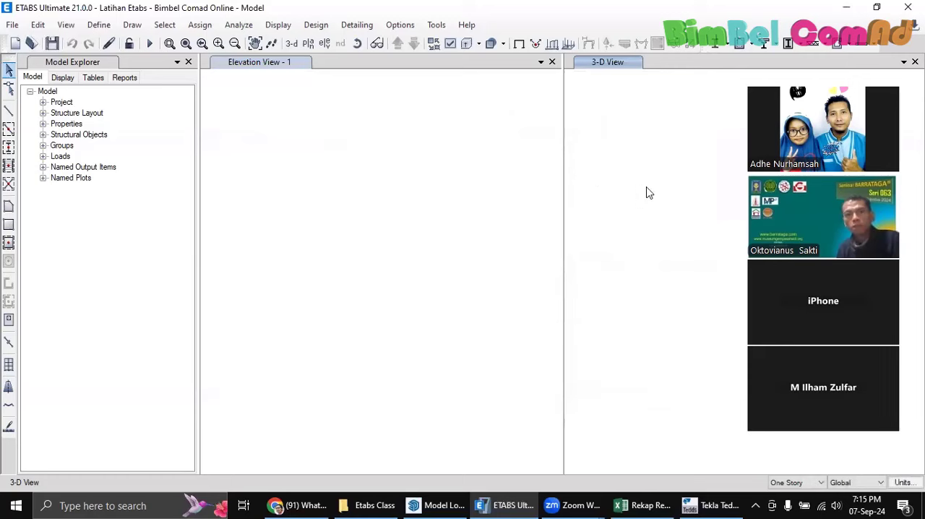
Try to restore the blank 3-D view, and start a new model but cancel its initialization
left_click(291, 44)
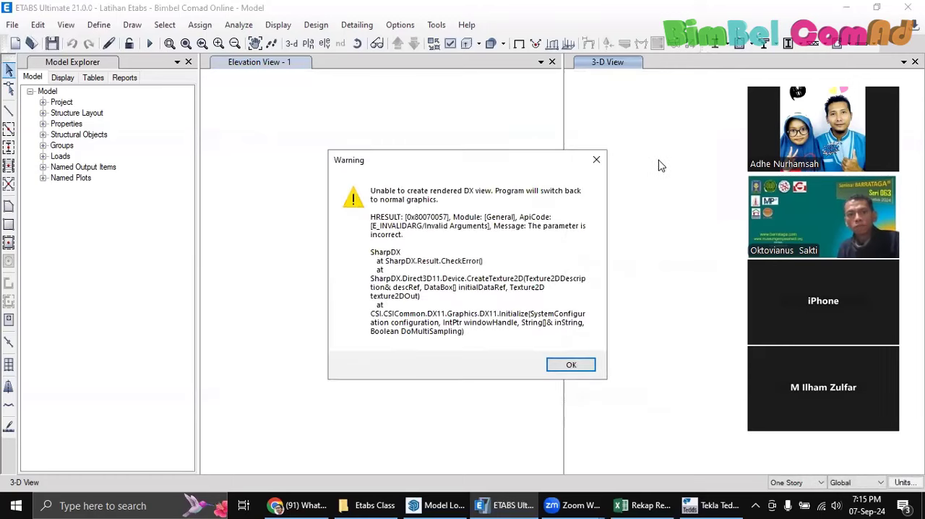
key("Return")
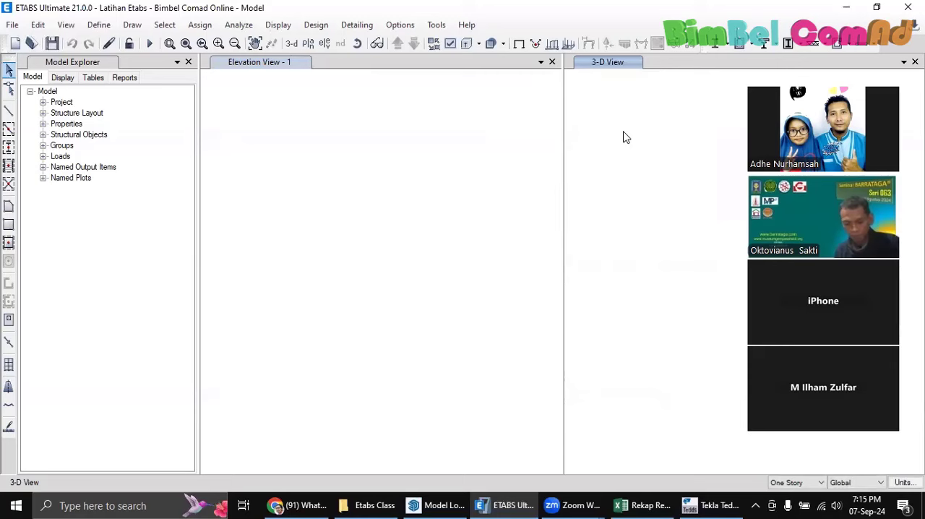
left_click(16, 44)
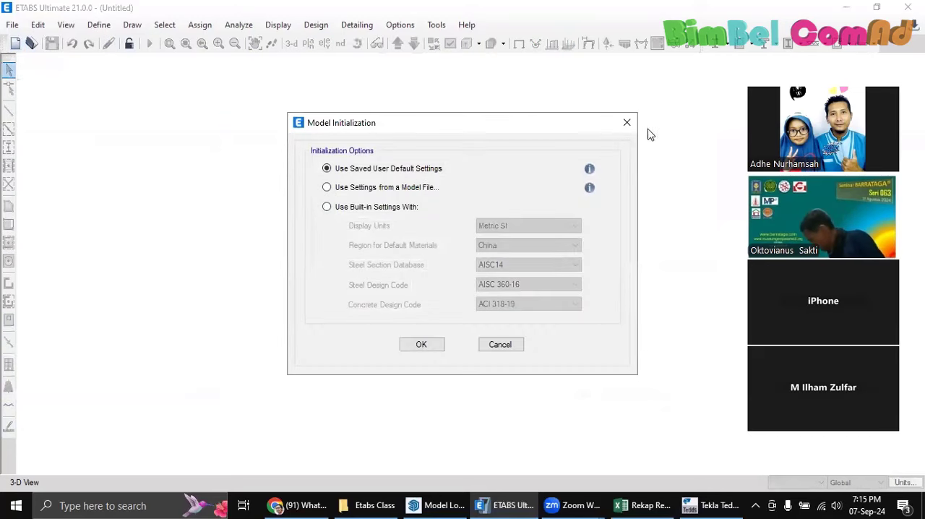
left_click(626, 122)
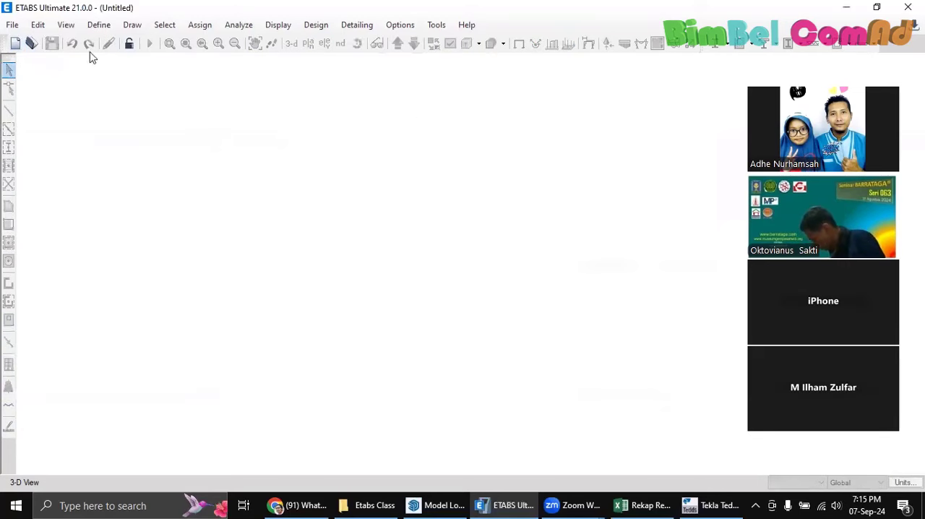
Reopen the model file Latihan Etabs - Bimbel Comad Online - Model.EDB from the Etabs Class folder
left_click(31, 44)
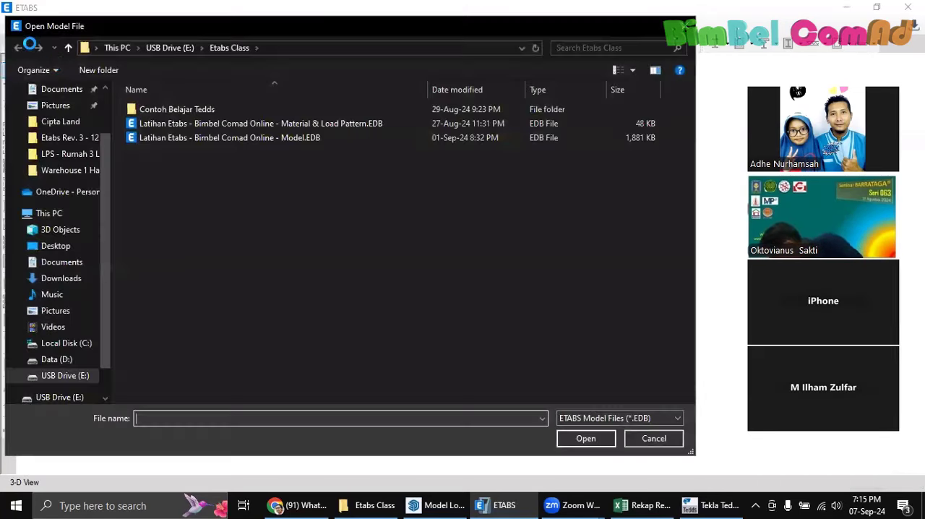
left_click(185, 137)
left_click(599, 442)
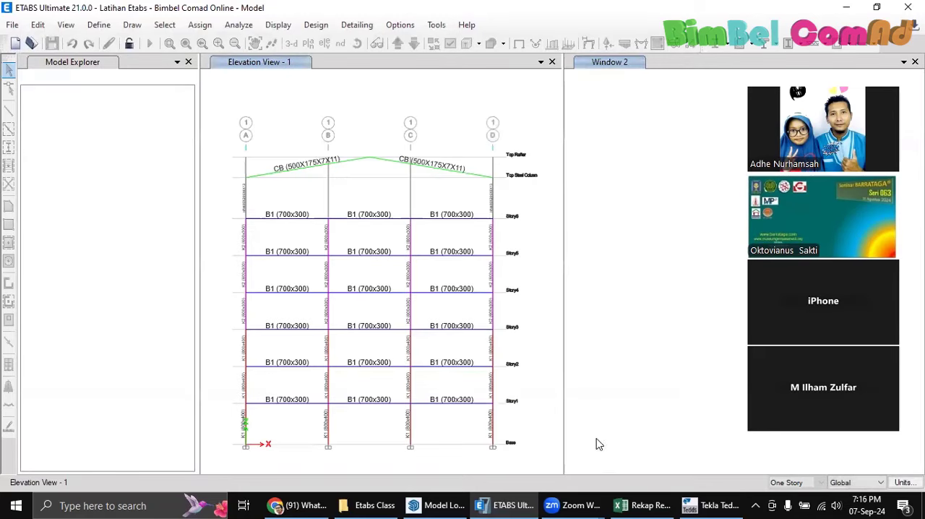
middle_click_drag(677, 210, 674, 213)
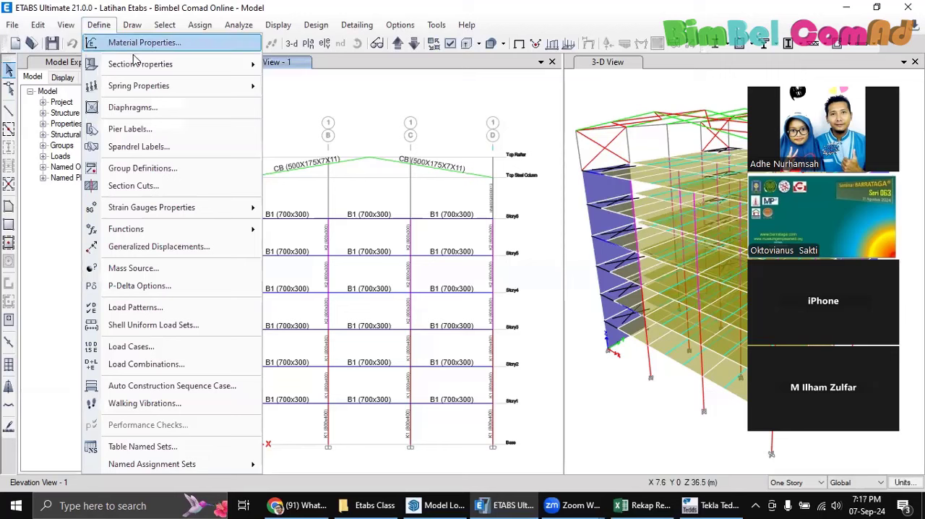
mouse_move(151, 65)
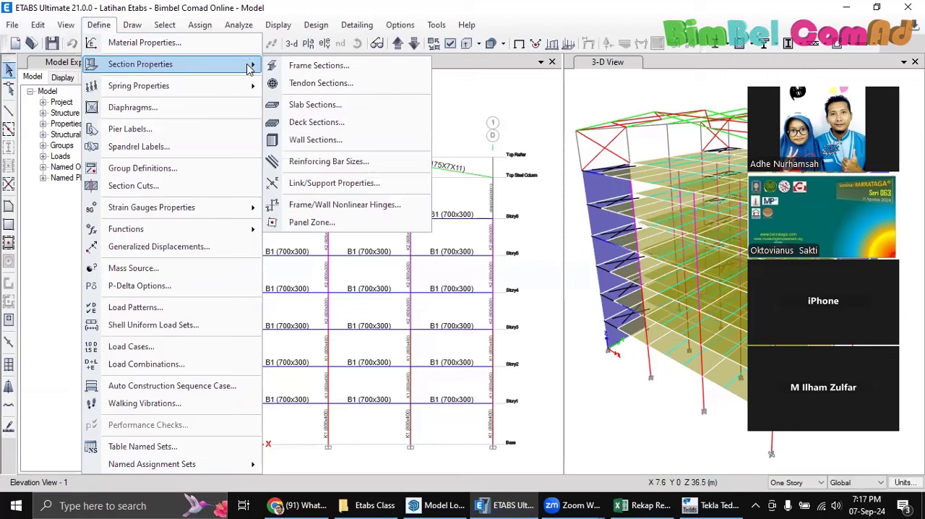
left_click(318, 67)
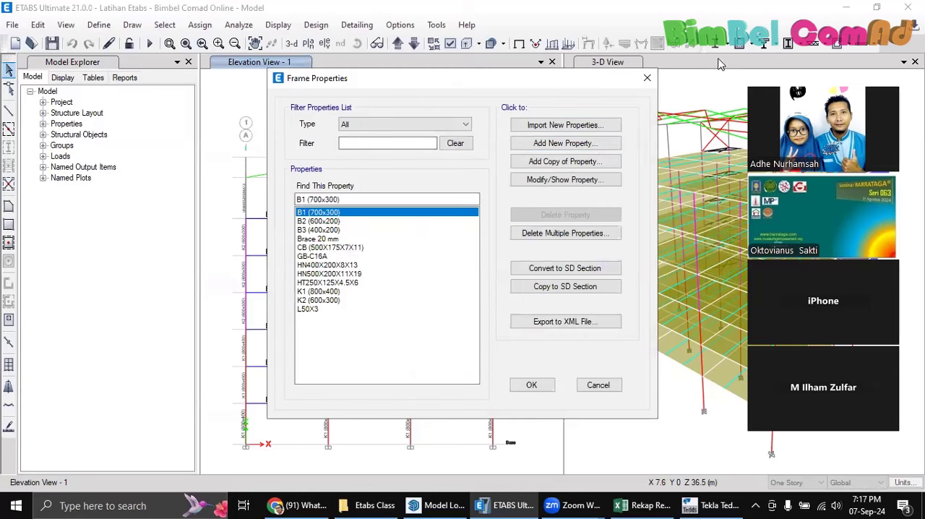
left_click(646, 77)
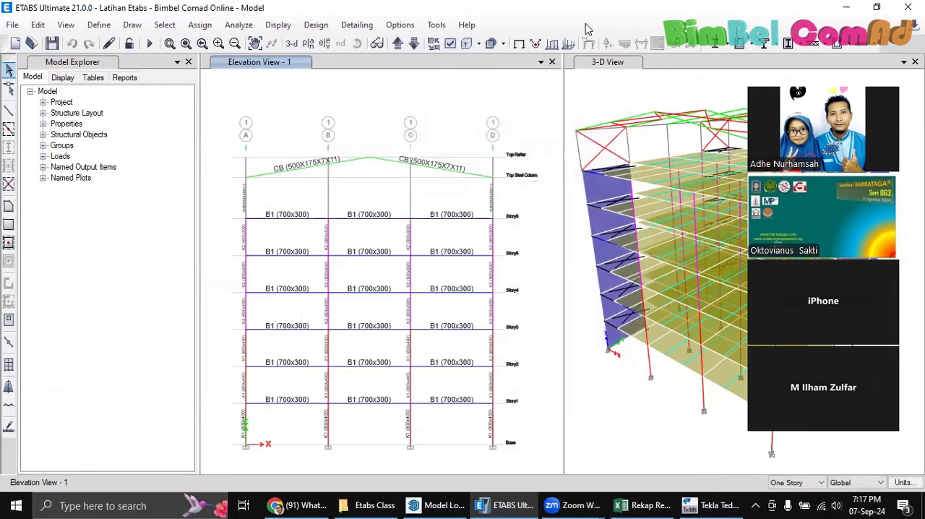
Add a new steel I/Wide Flange frame section and name it Bottom Flange Extra
left_click(99, 25)
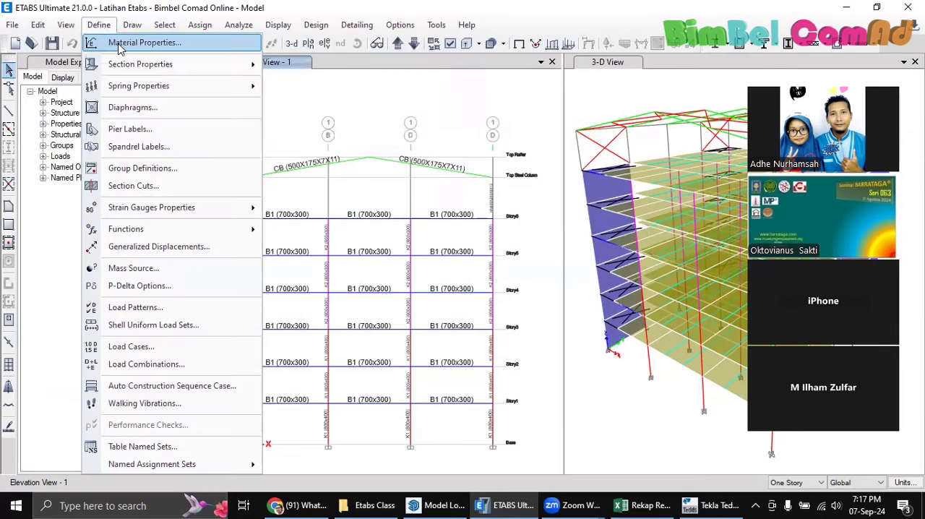
left_click(343, 80)
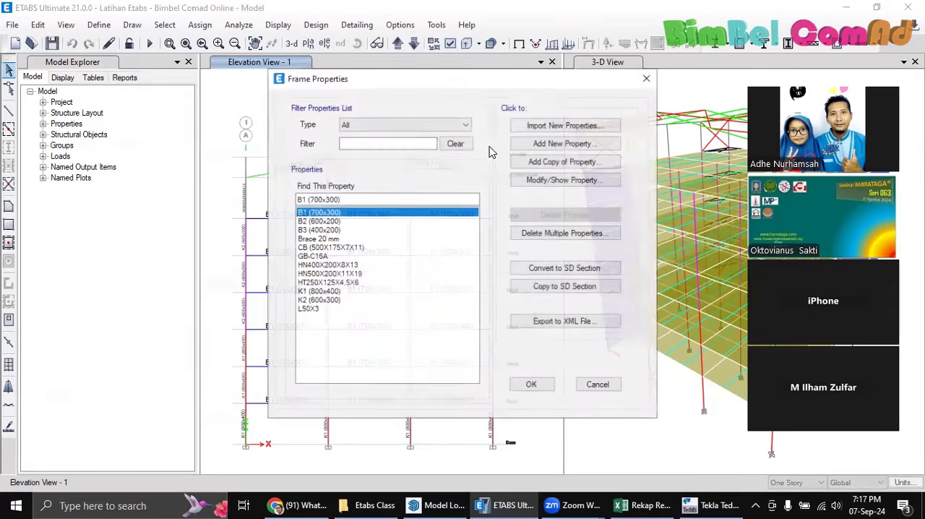
left_click(558, 144)
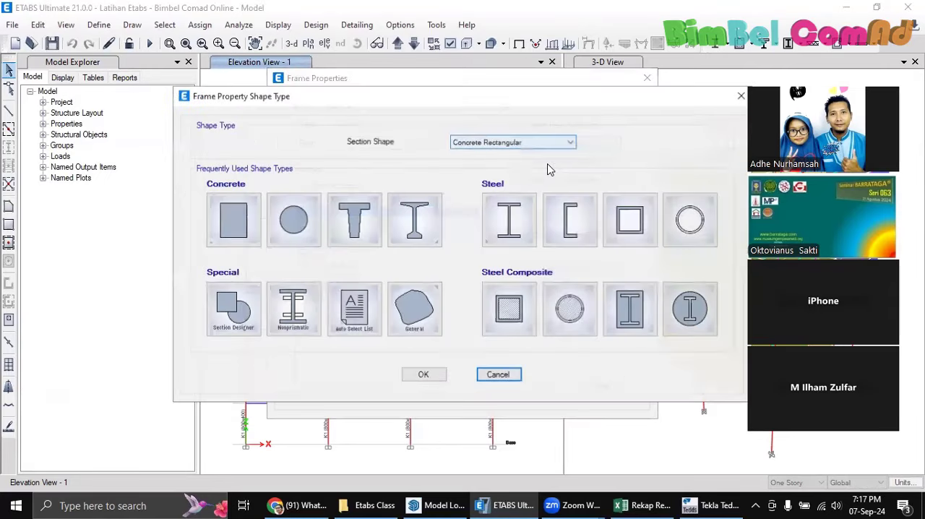
left_click(511, 215)
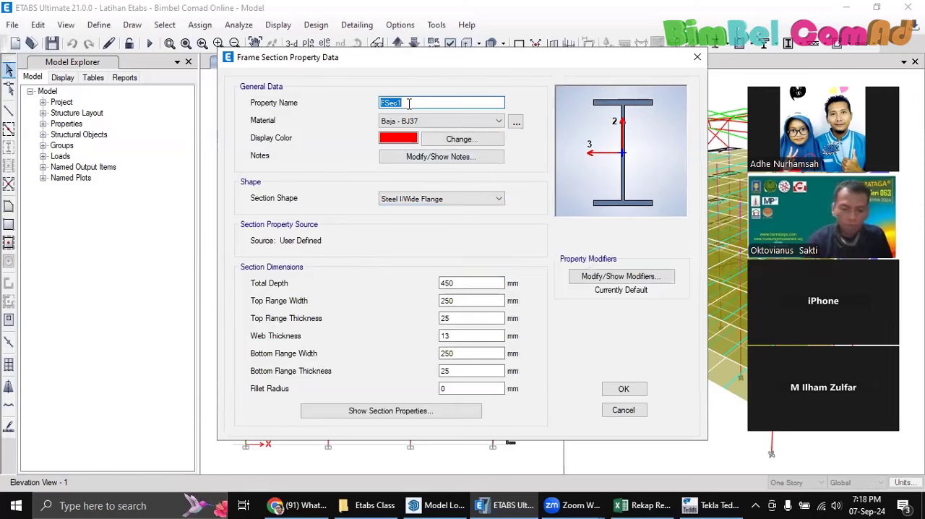
type("Bottom Flange Extra")
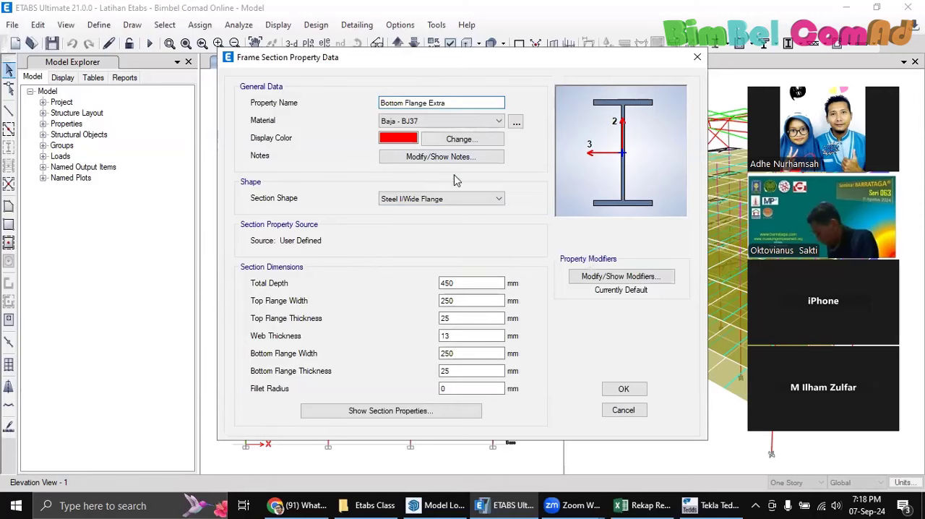
Set the new section's bottom flange thickness to 50 mm, and save it to the model's frame properties
left_click(464, 284)
left_click(454, 336)
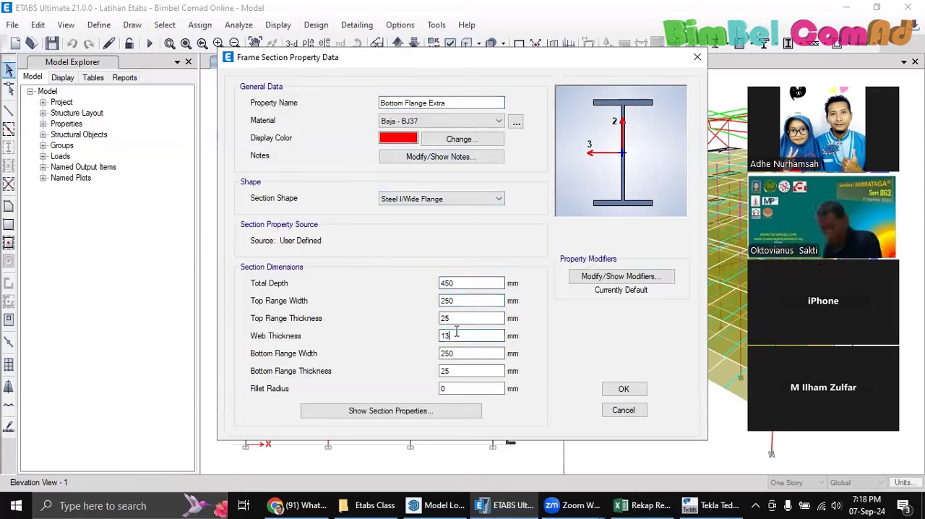
left_click_drag(455, 318, 438, 318)
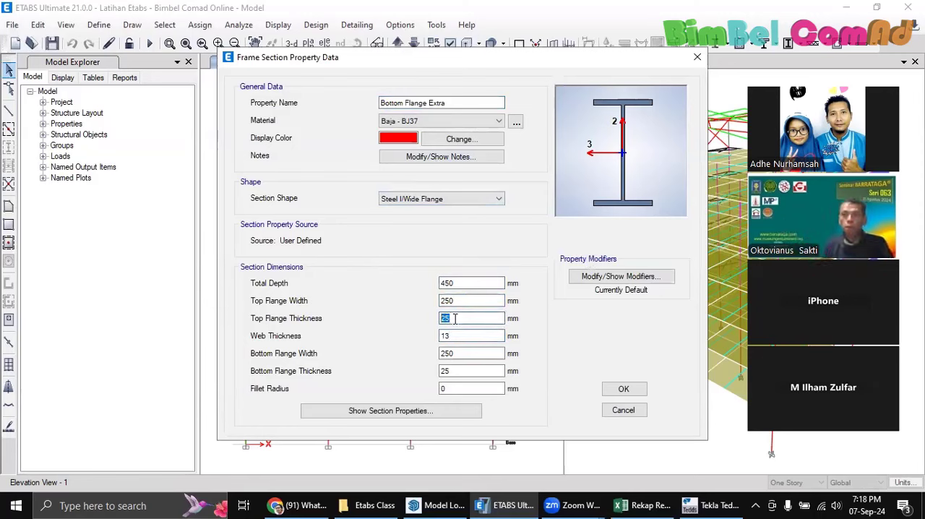
left_click(456, 319)
double_click(454, 318)
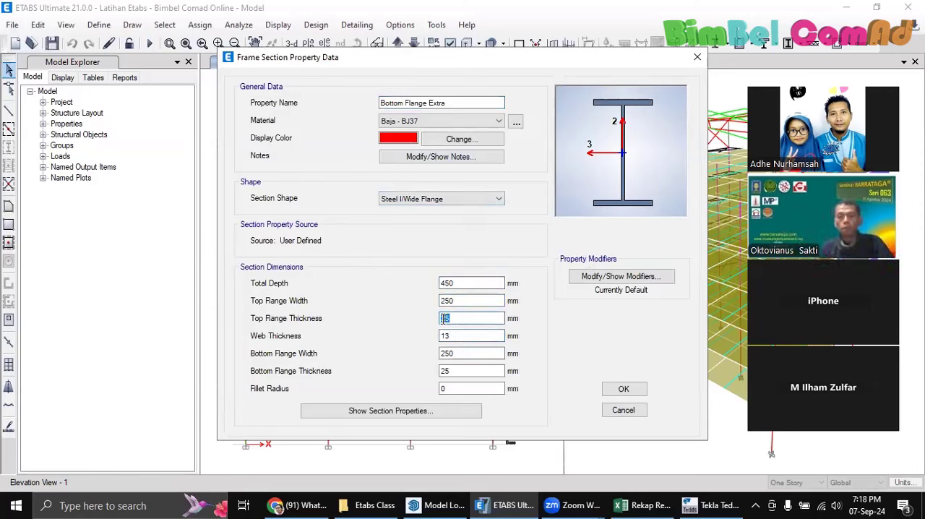
left_click(460, 370)
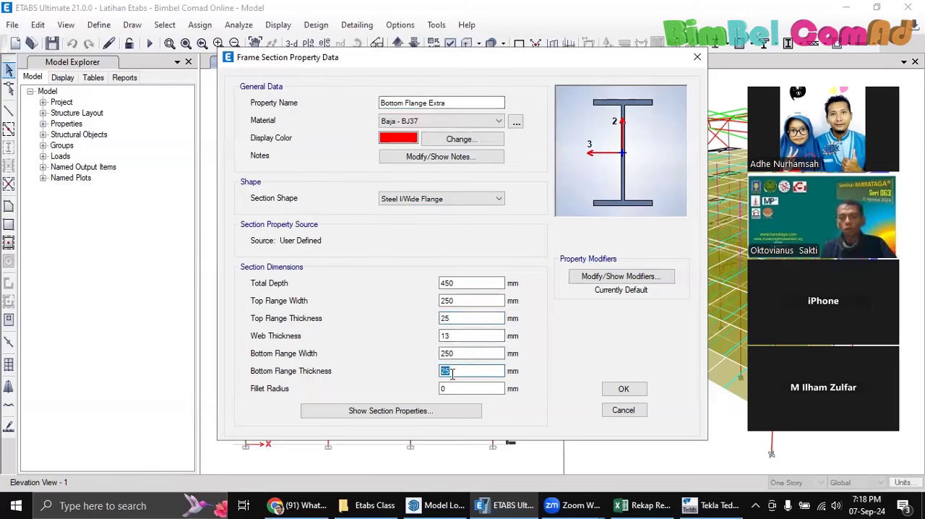
type("50")
left_click(472, 353)
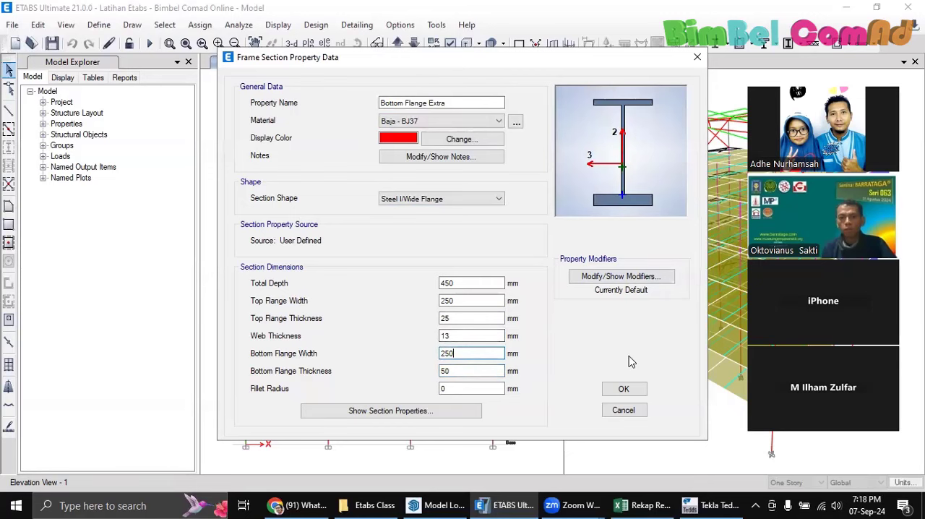
left_click(624, 390)
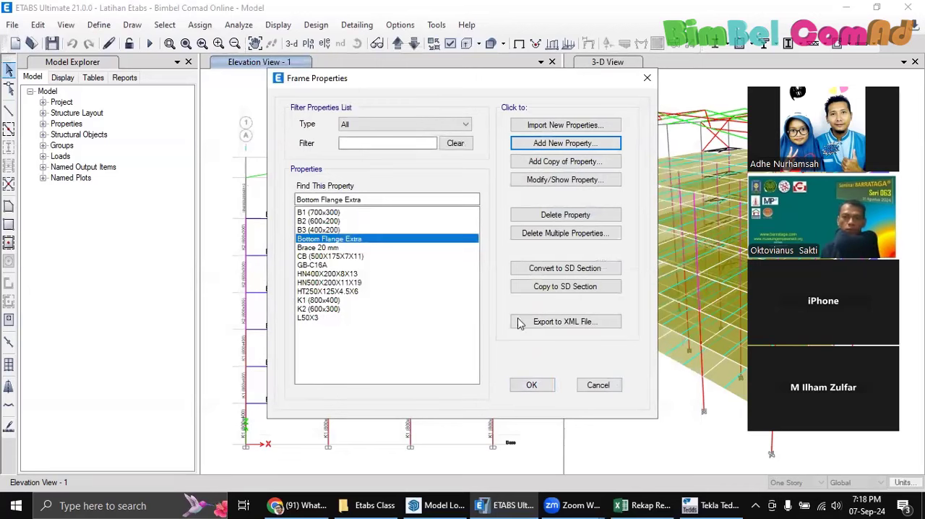
left_click(548, 382)
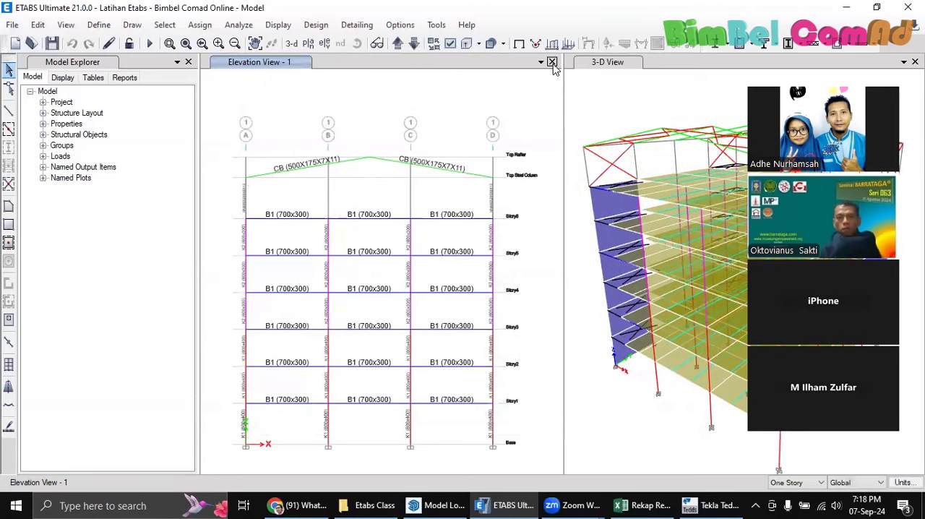
Close the Model Explorer to enlarge the views, and examine the roof framing in the 3-D view
left_click(188, 61)
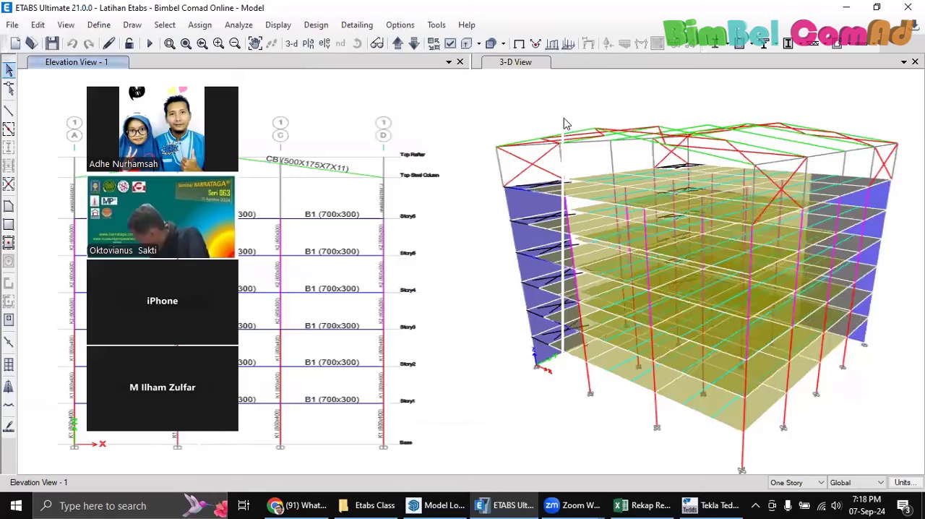
left_click(564, 124)
scroll(556, 127, "down", 3)
scroll(557, 128, "up", 3)
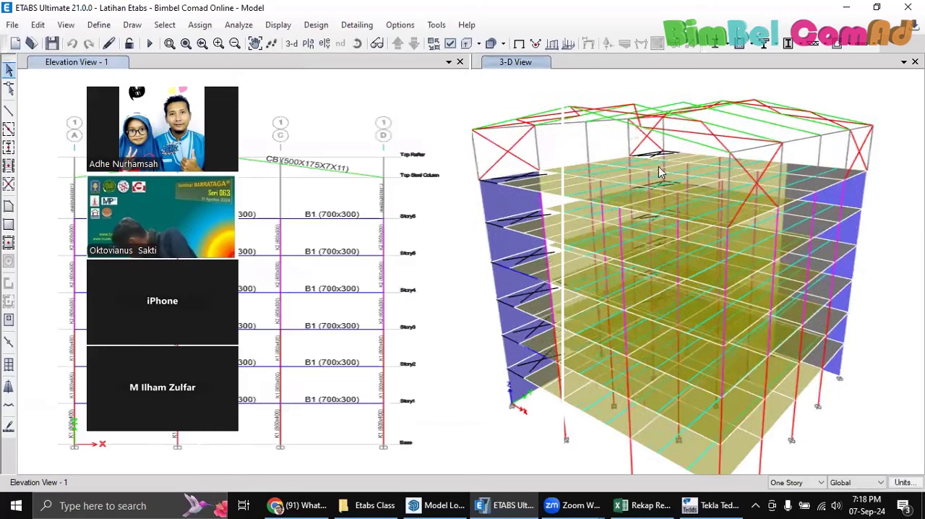
scroll(599, 135, "up", 3)
scroll(585, 130, "down", 3)
scroll(591, 137, "up", 3)
scroll(626, 160, "down", 3)
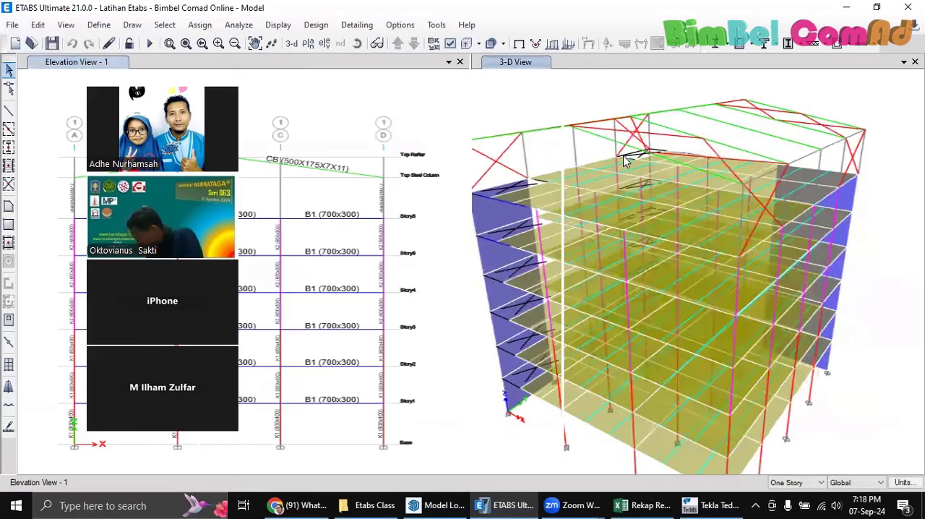
scroll(626, 160, "up", 3)
scroll(626, 158, "down", 3)
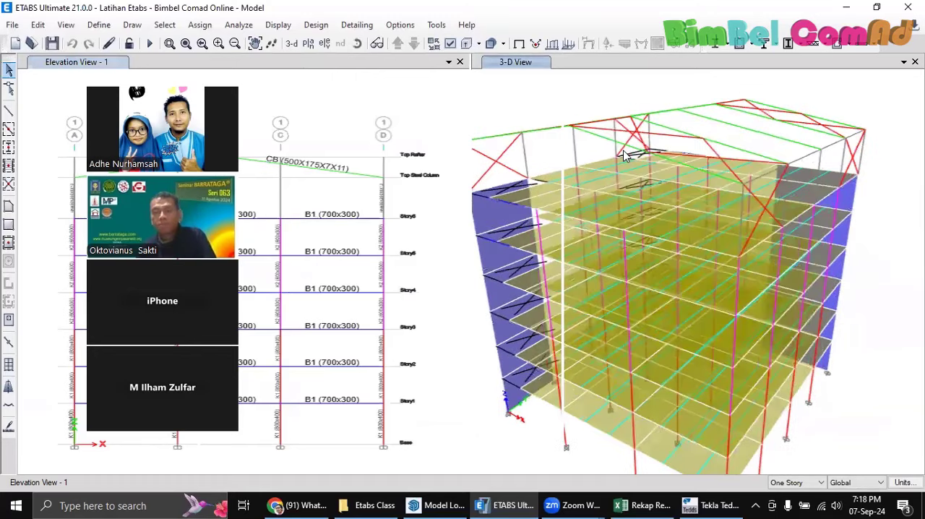
middle_click_drag(626, 152, 650, 151)
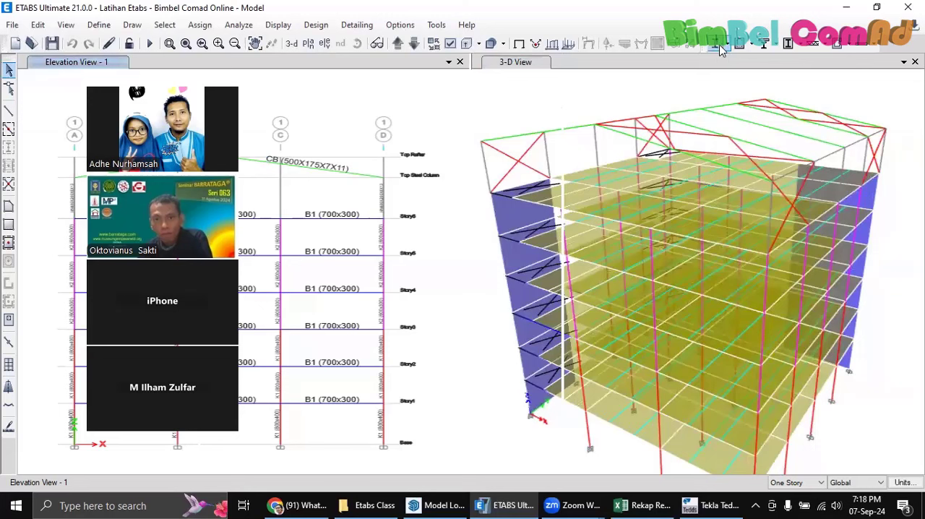
Run the structural analysis and start the steel frame design check for the model
left_click(150, 43)
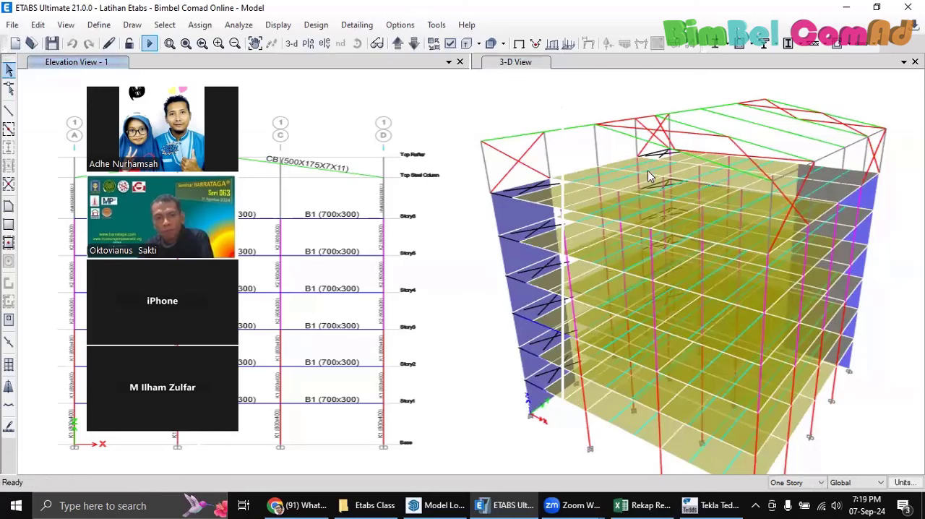
key("F5")
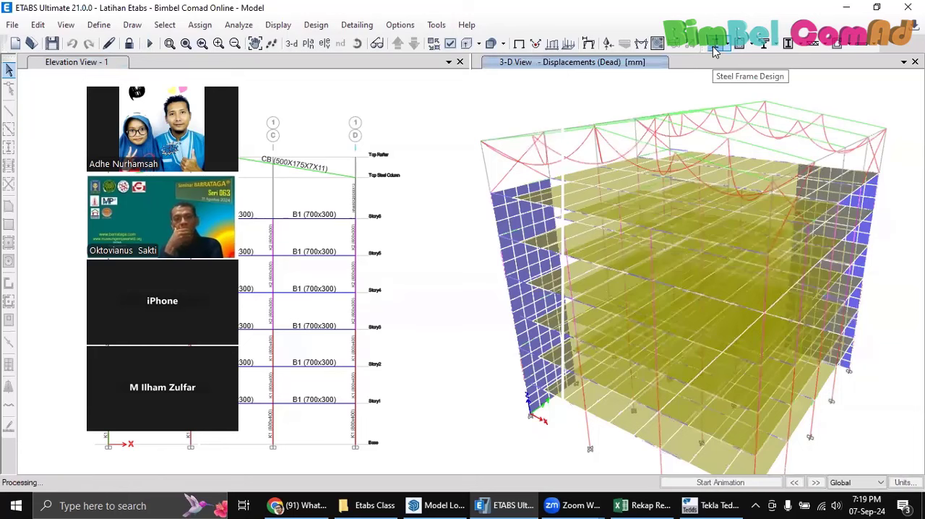
left_click(714, 50)
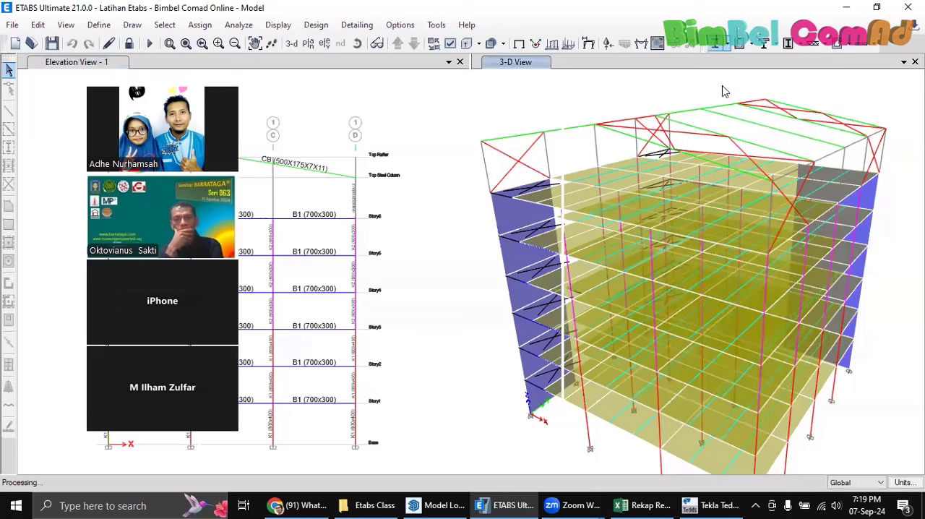
left_click(718, 43)
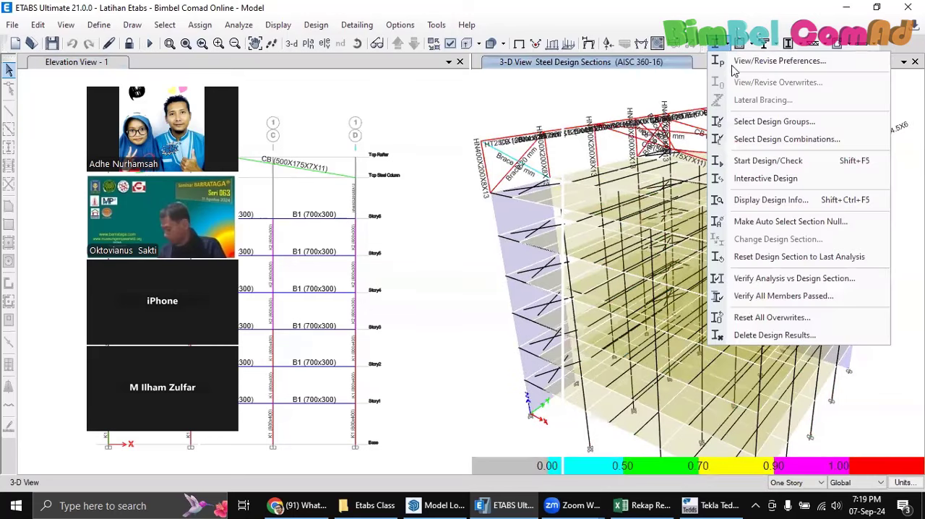
left_click(772, 161)
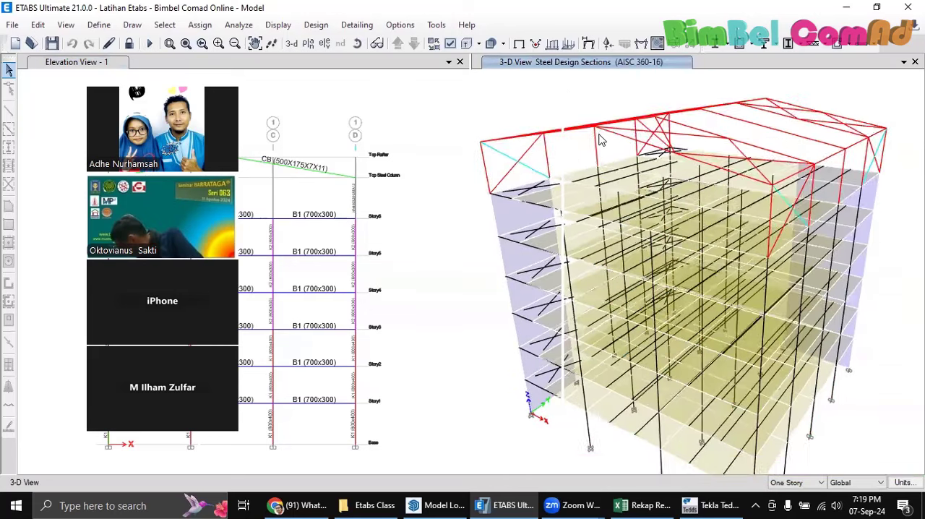
Open the steel stress check of a CB (500X175X7X11) rafter at the Top Rafter level and view its strength design details
left_click(613, 148)
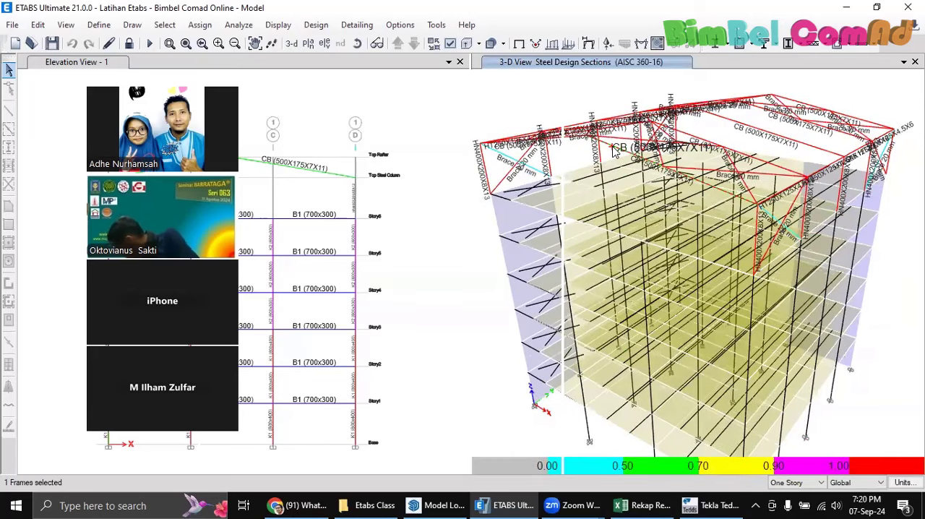
right_click(613, 149)
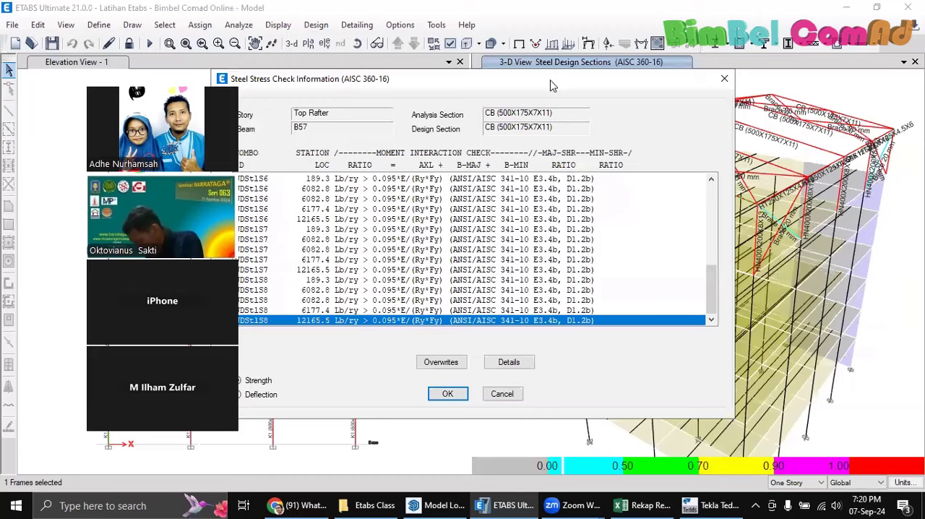
left_click_drag(551, 85, 644, 66)
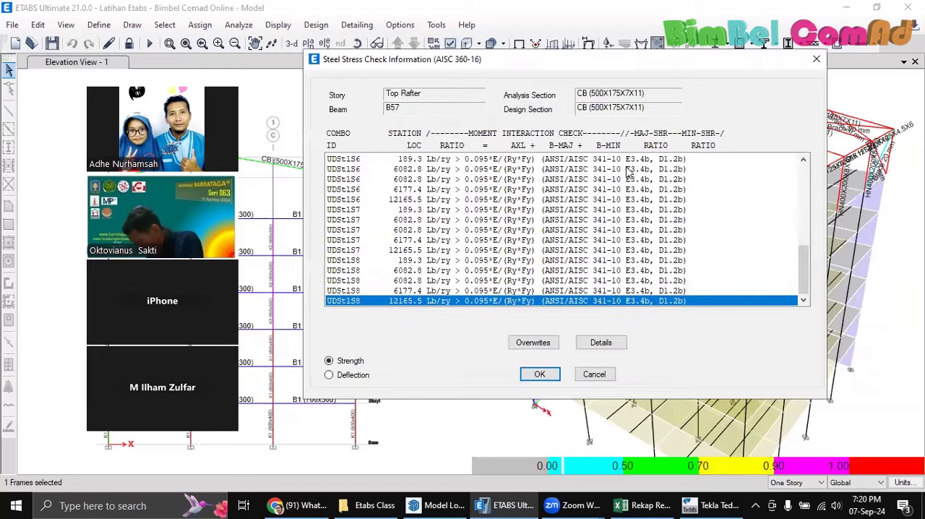
left_click(601, 343)
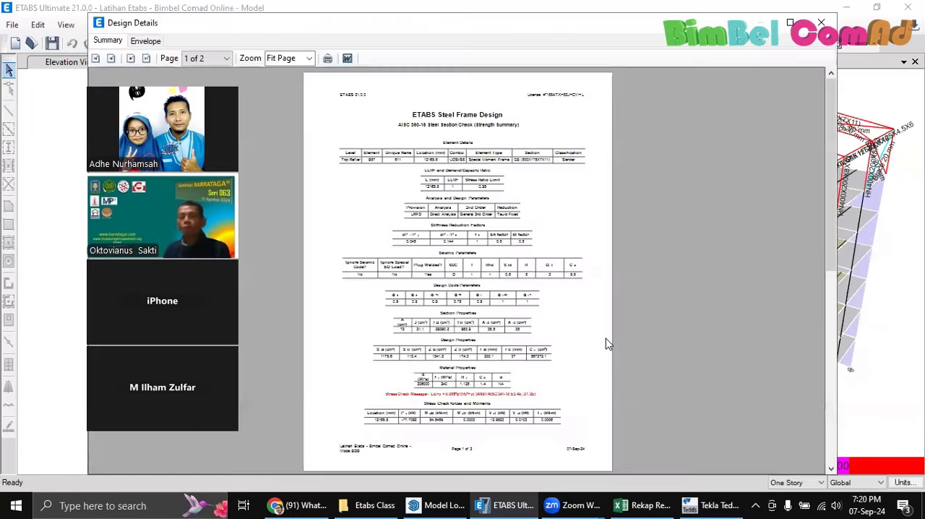
left_click(818, 22)
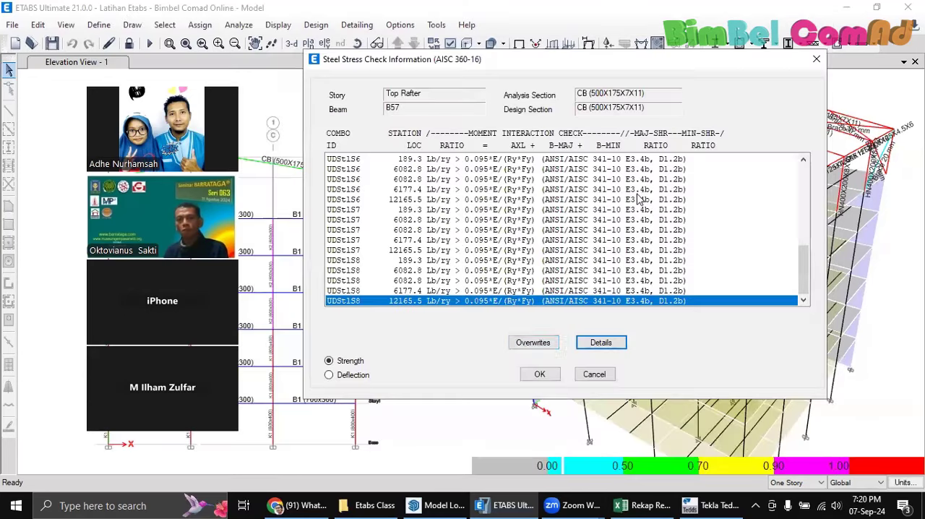
Switch the rafter's check to deflection and examine the detailed deflection design report
left_click(329, 374)
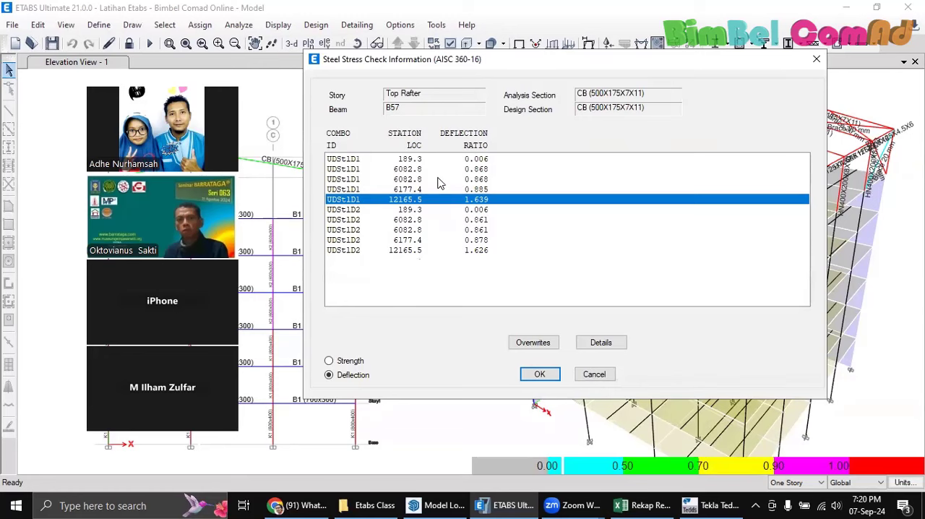
left_click(606, 344)
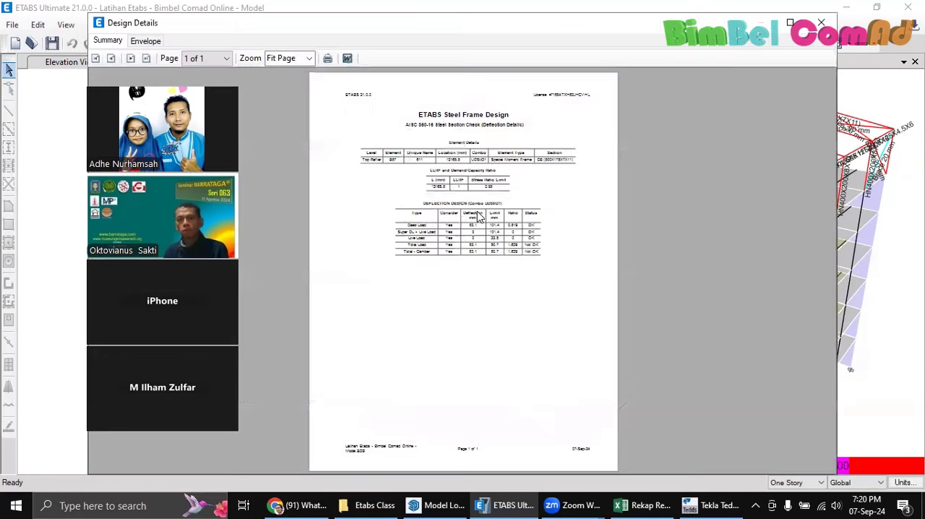
scroll(477, 217, "up", 2, "ctrl")
scroll(477, 217, "up", 1, "ctrl")
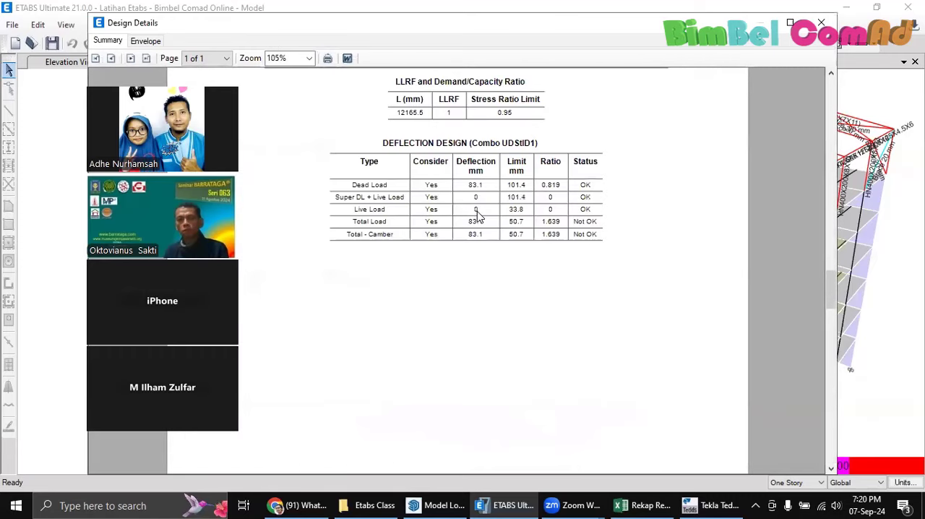
scroll(477, 217, "up", 2)
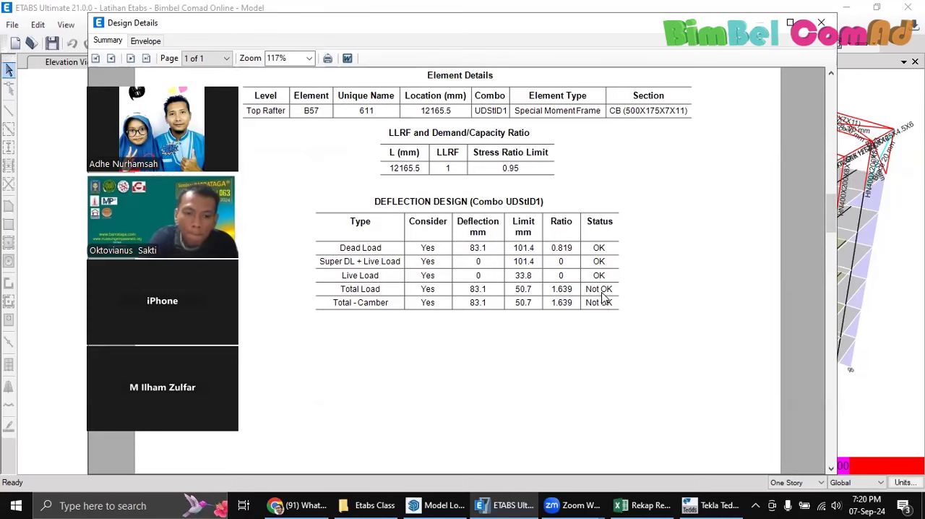
scroll(599, 297, "up", 3)
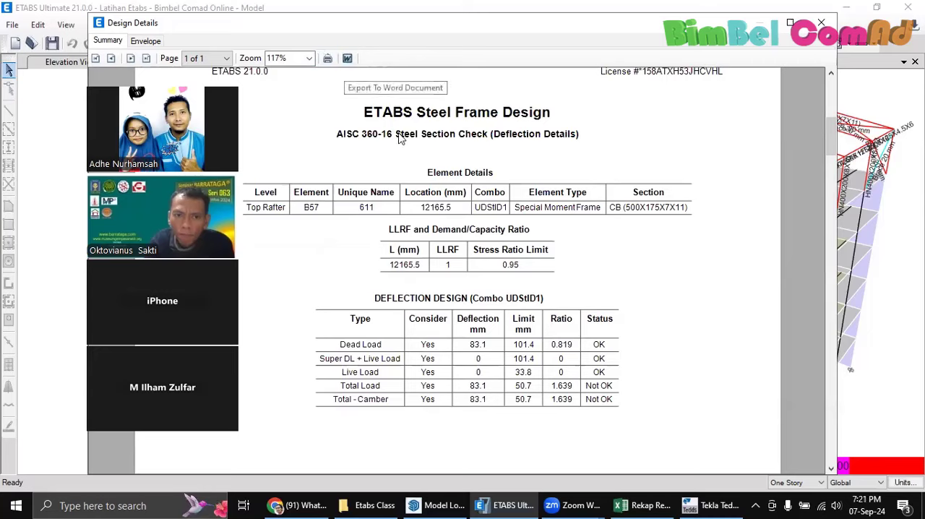
scroll(561, 227, "down", 3)
scroll(561, 227, "up", 4)
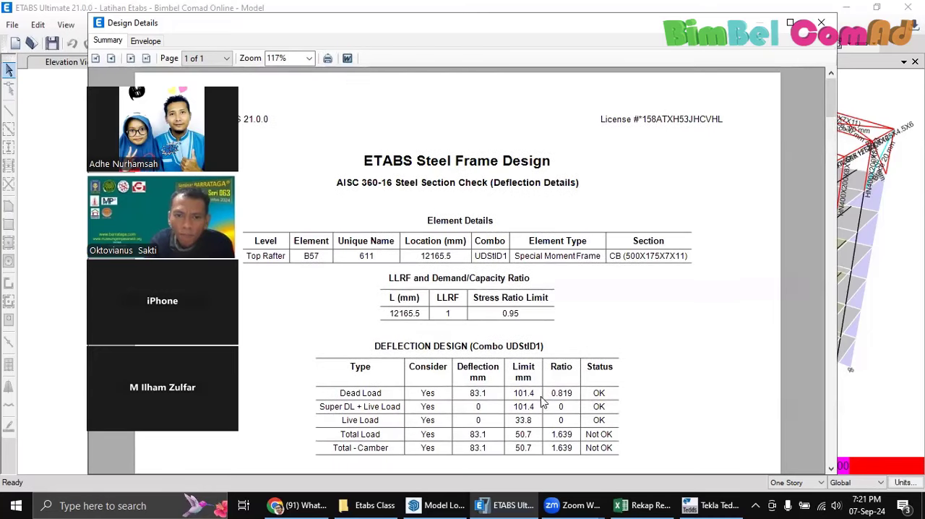
Preview the Word export of the deflection report without saving it, and close the rafter's stress check
left_click(347, 58)
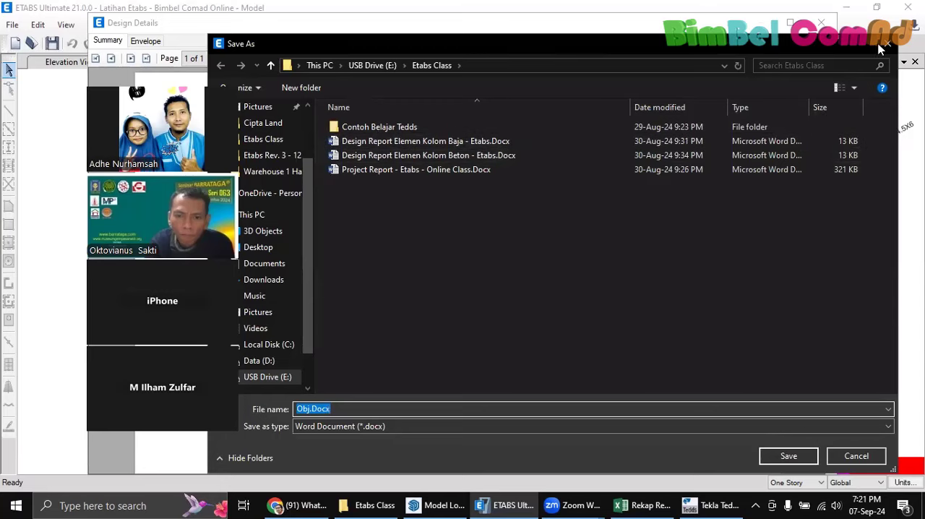
left_click(878, 43)
left_click(821, 22)
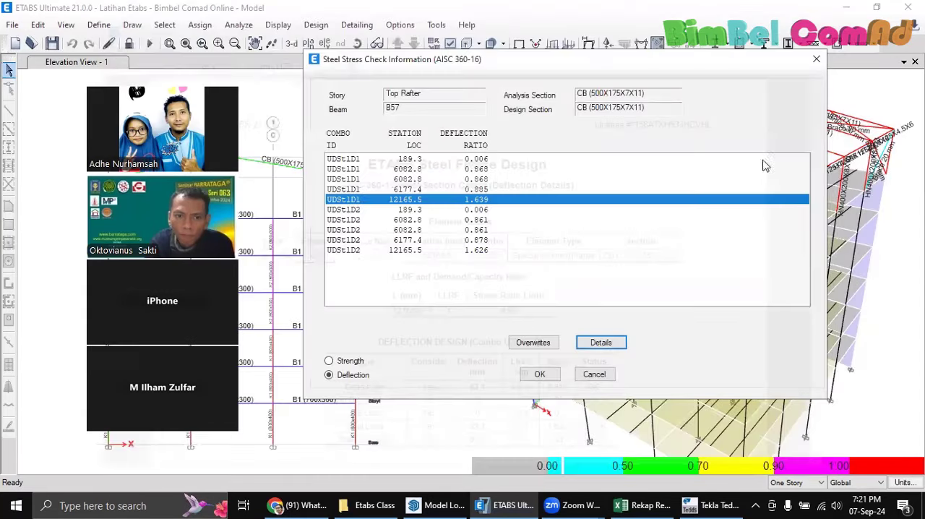
left_click(817, 60)
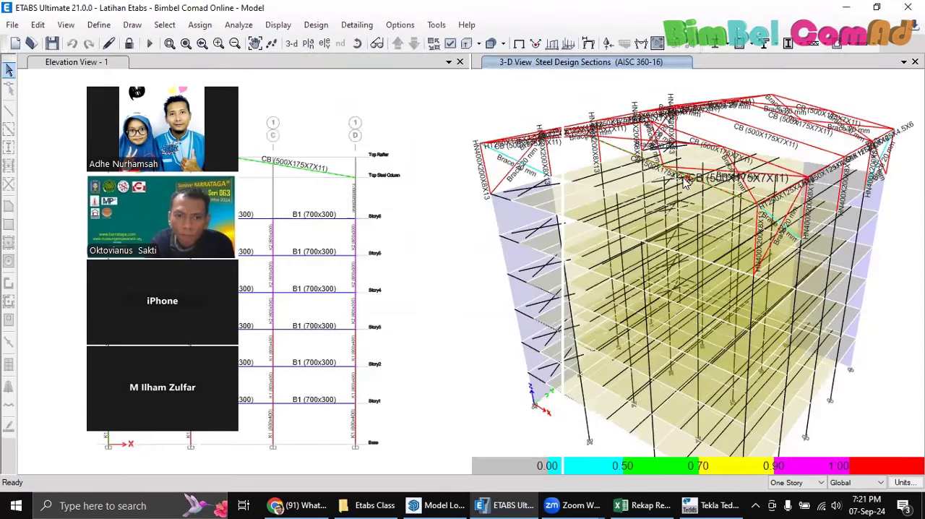
Unlock the model and accept deleting the analysis results
middle_click_drag(625, 180, 596, 188)
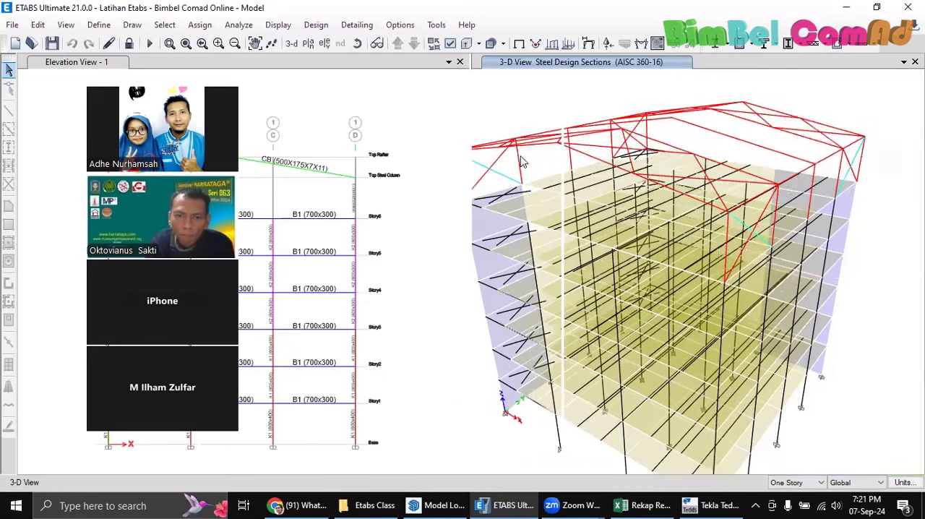
left_click(129, 44)
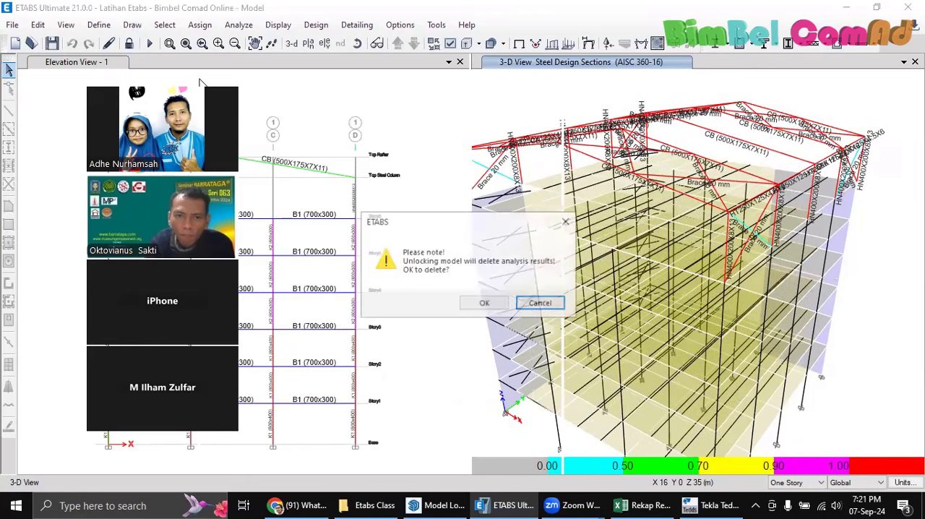
left_click(484, 303)
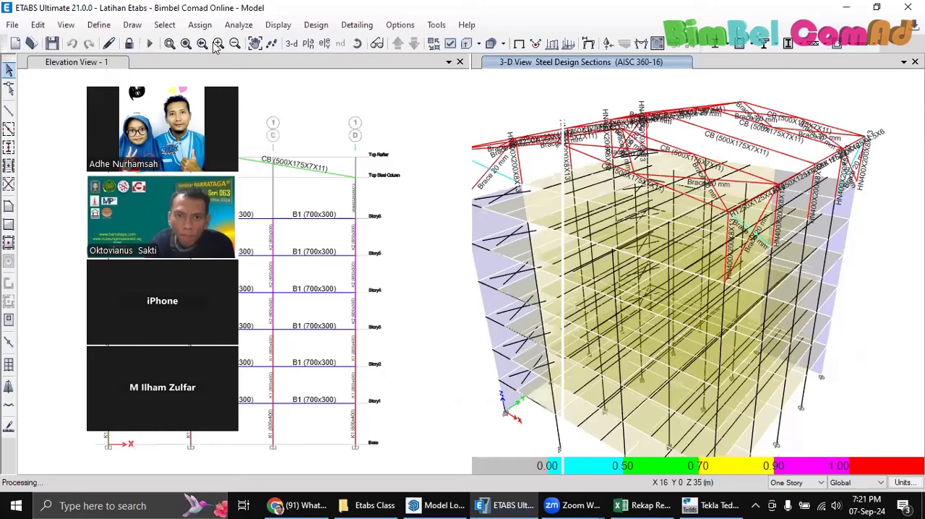
Add a new frame section property of the Section Designer type from the frame properties
left_click(99, 24)
mouse_move(242, 64)
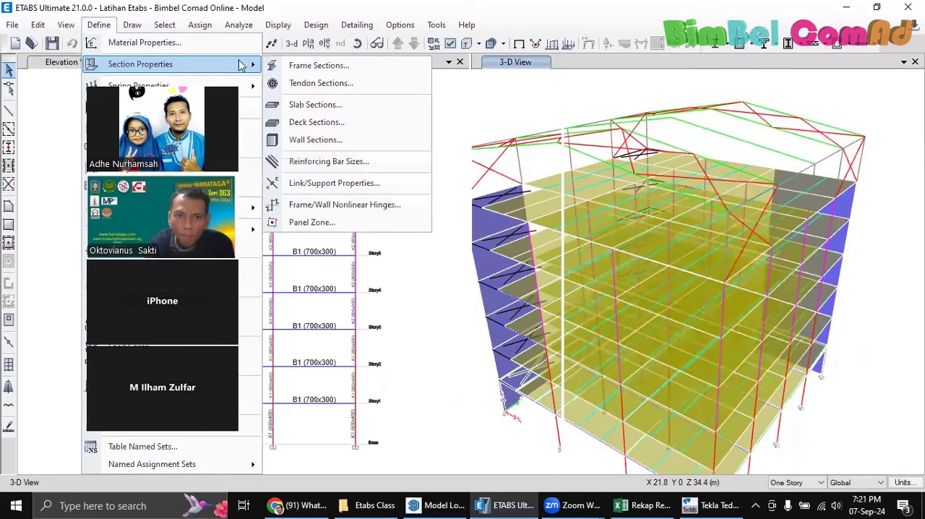
left_click(318, 66)
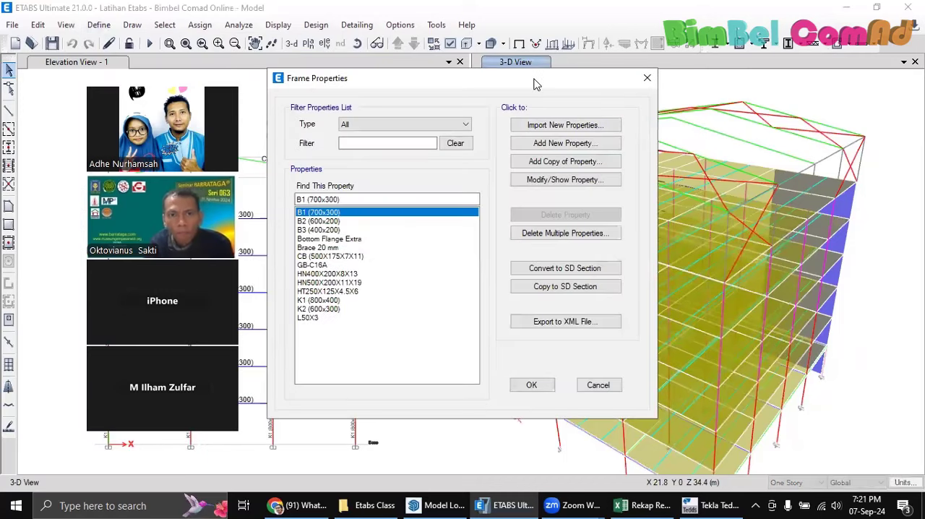
left_click_drag(535, 84, 716, 112)
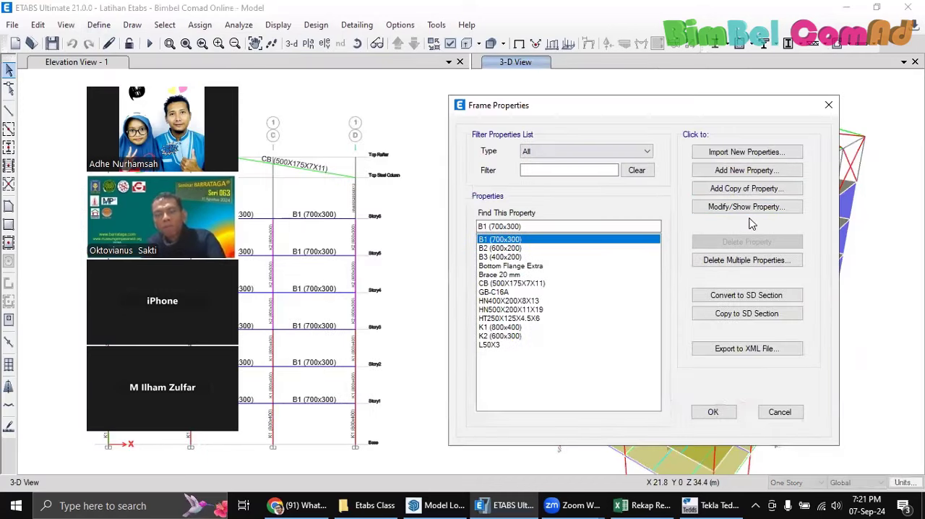
left_click(747, 170)
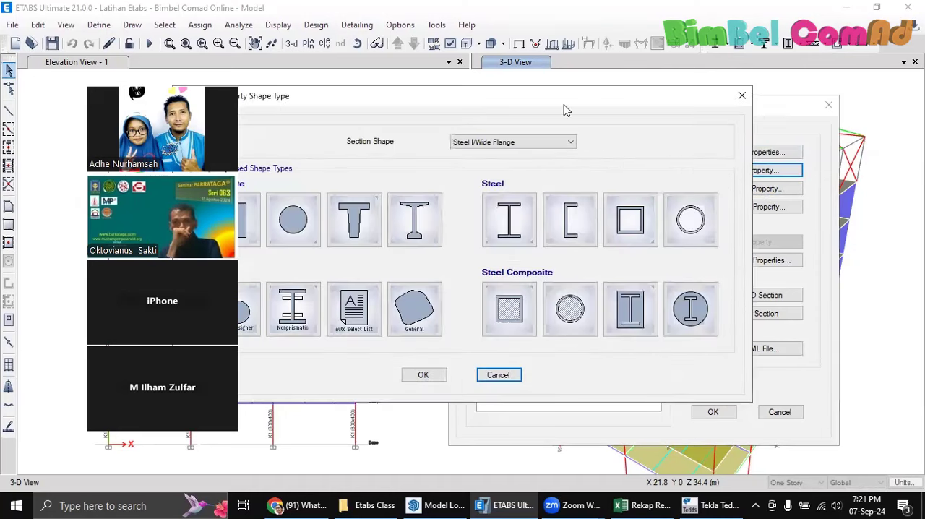
left_click(365, 284)
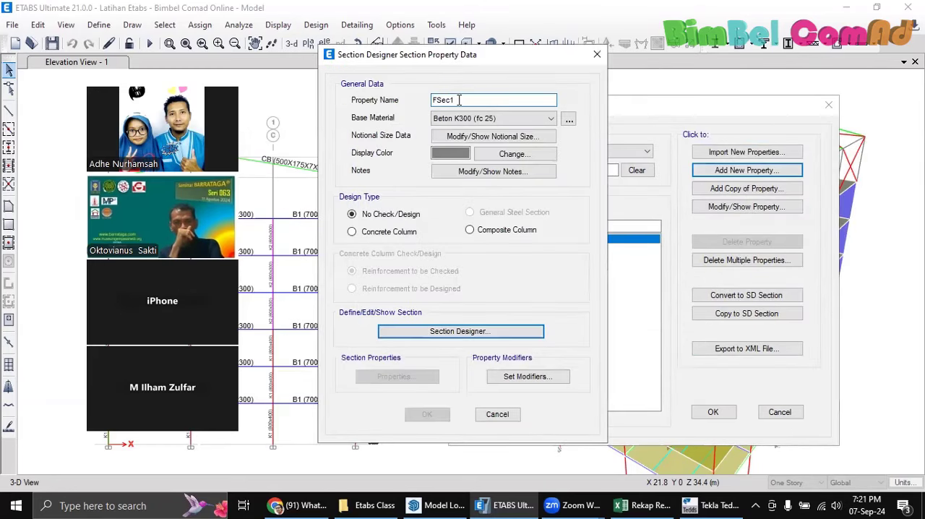
Name the Section Designer section Penebalan Flange and set its base material to Baja - BJ37
left_click_drag(459, 100, 392, 103)
type("Penebalan Flange")
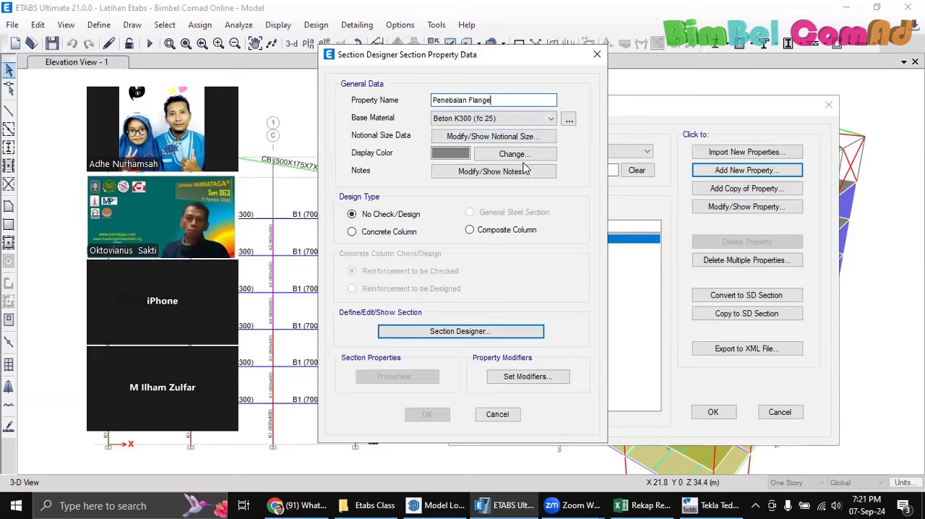
left_click(538, 122)
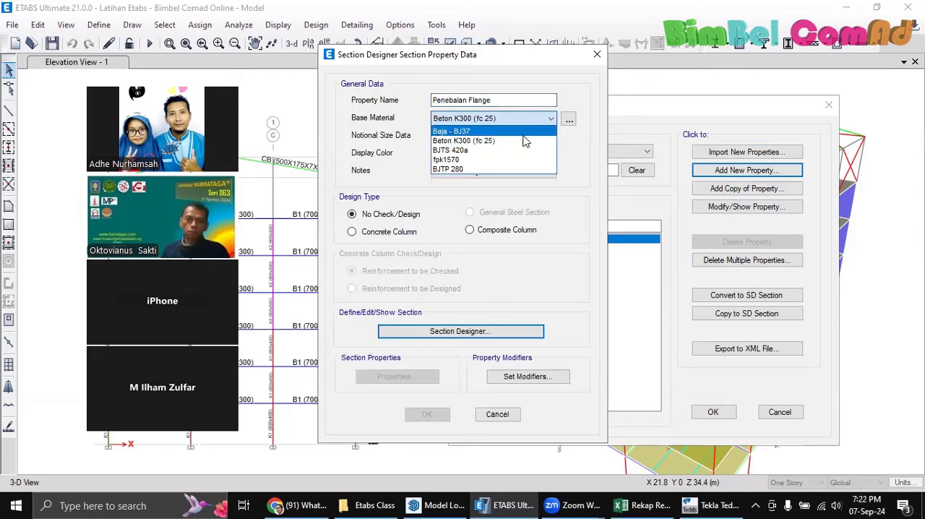
left_click(500, 131)
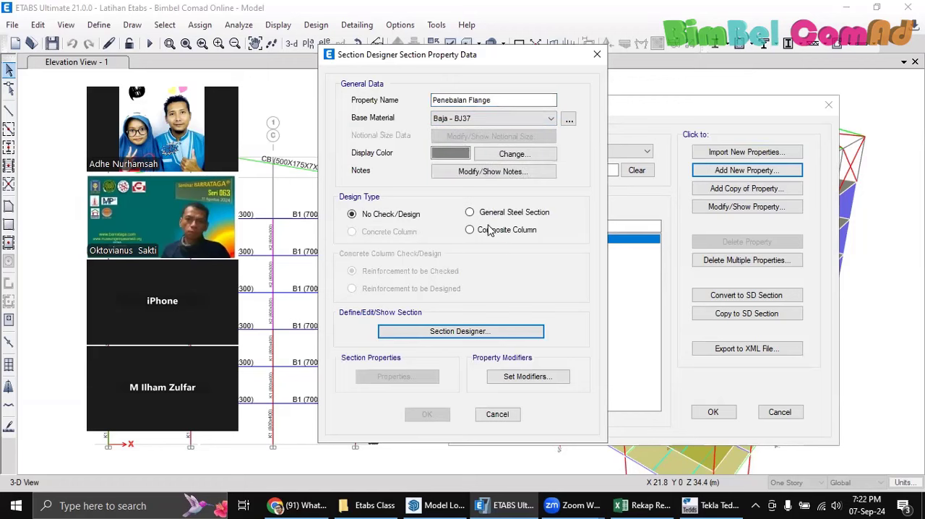
Set the design type to General Steel Section and open the Section Designer for the Penebalan Flange section
left_click(470, 213)
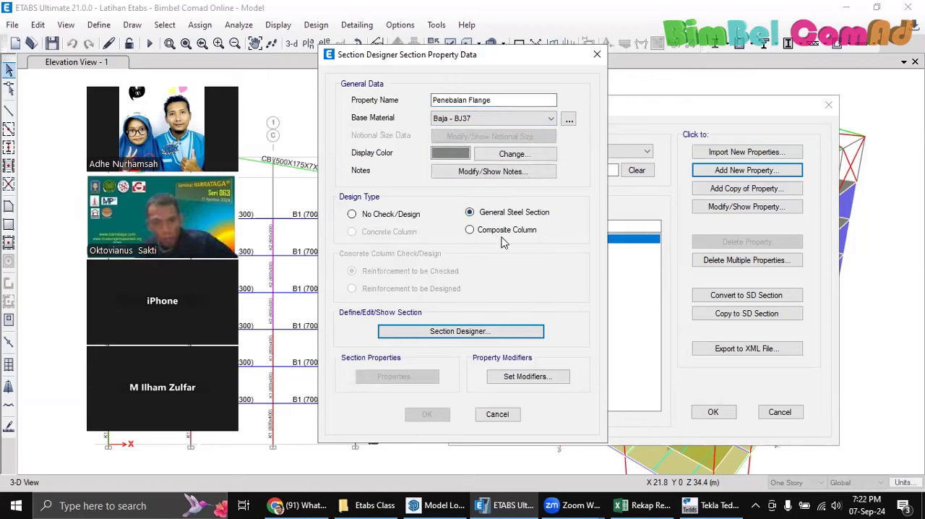
left_click(451, 336)
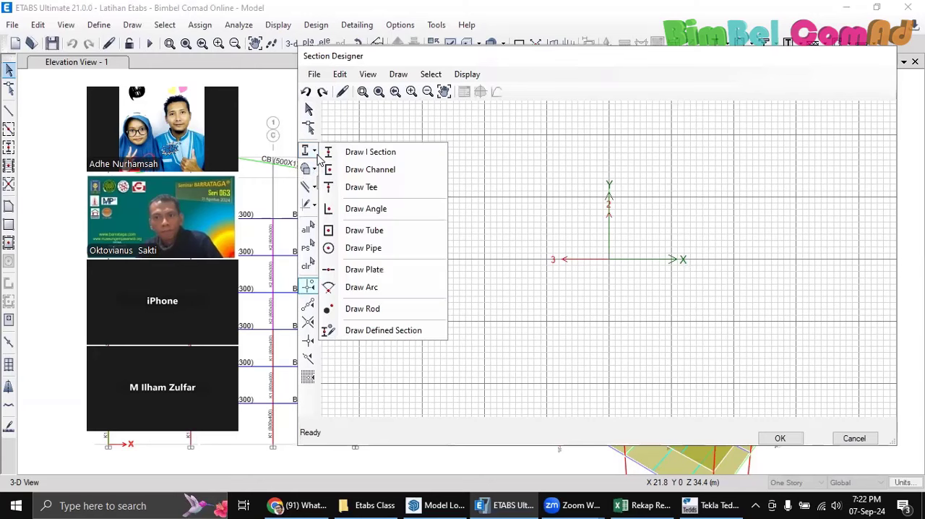
Draw an I section centred on the origin at X = 0, Y = 0 mm
left_click(315, 150)
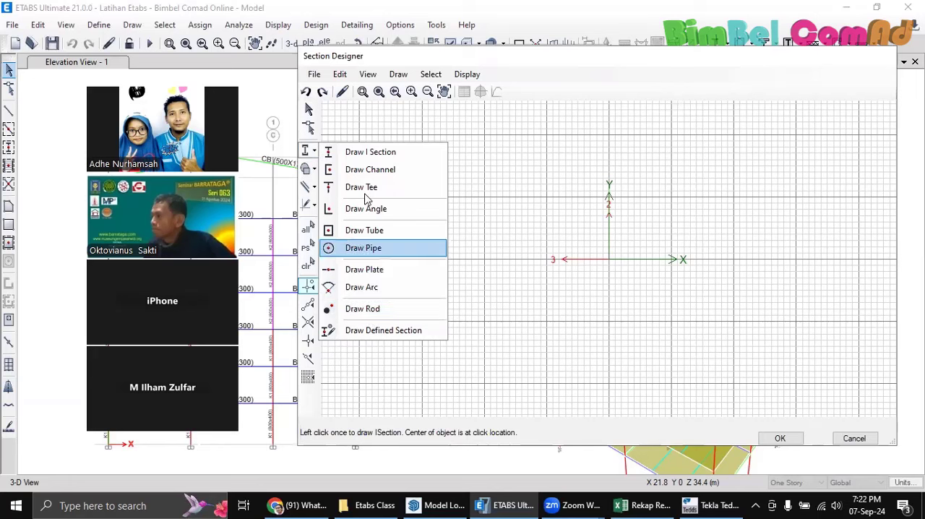
left_click(370, 309)
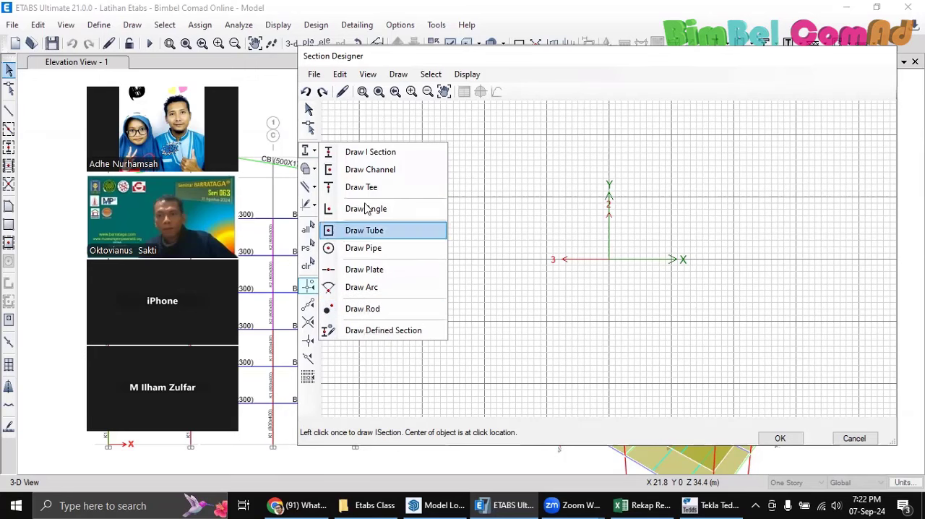
left_click(372, 152)
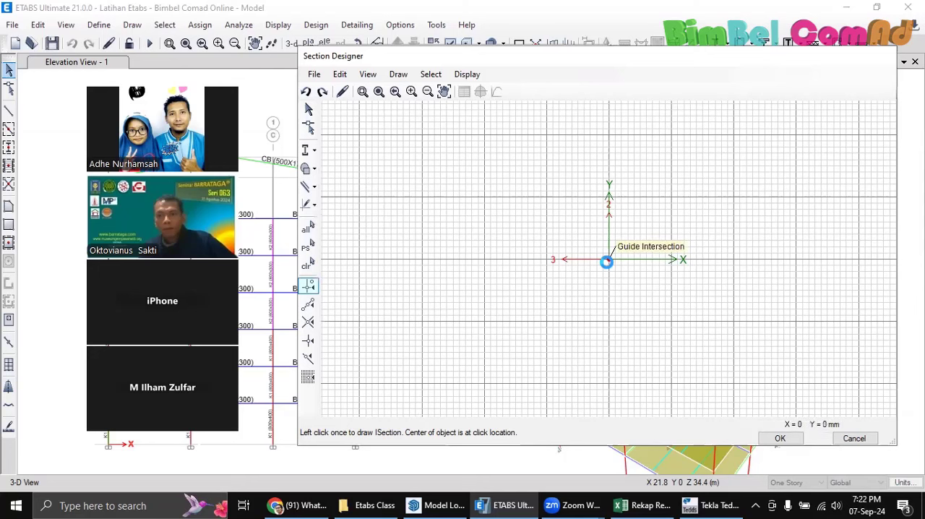
left_click(608, 260)
middle_click_drag(604, 264, 444, 214)
Try to place a plate directly on the bottom flange of the I section
left_click(314, 169)
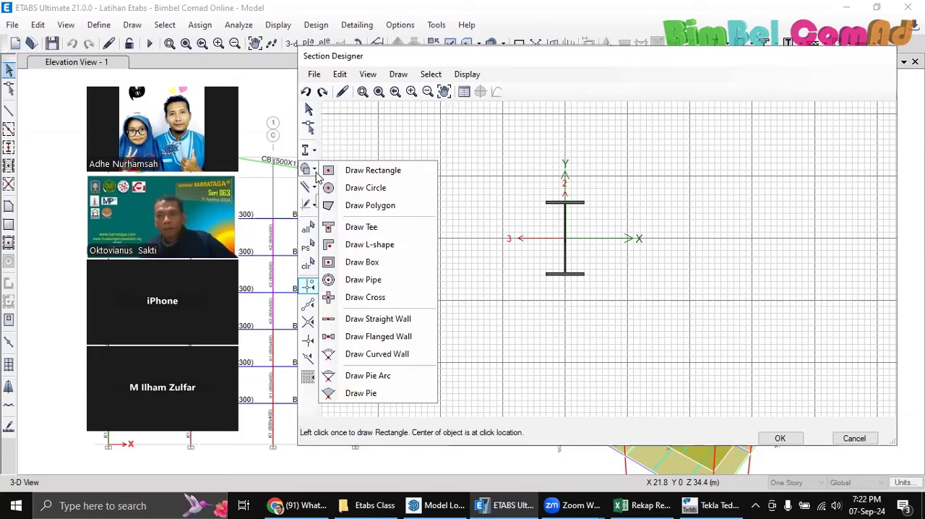
left_click(314, 156)
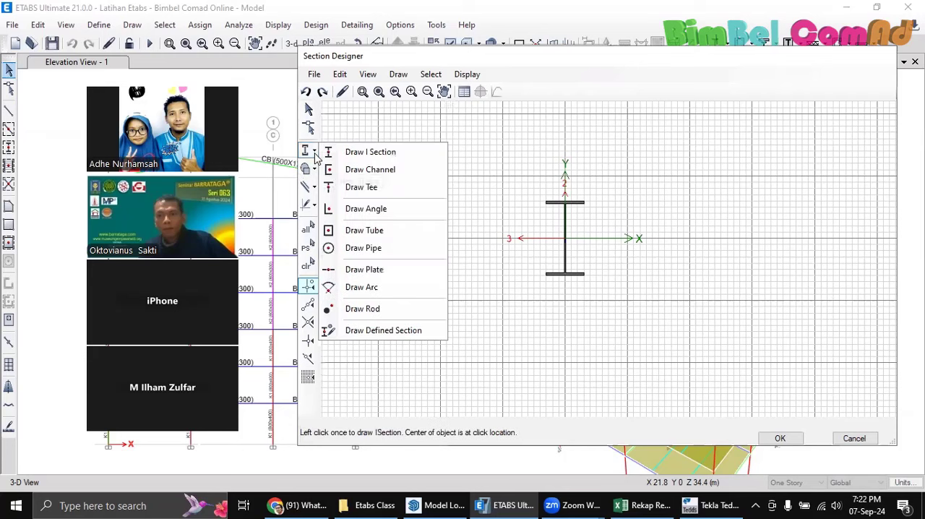
left_click(315, 157)
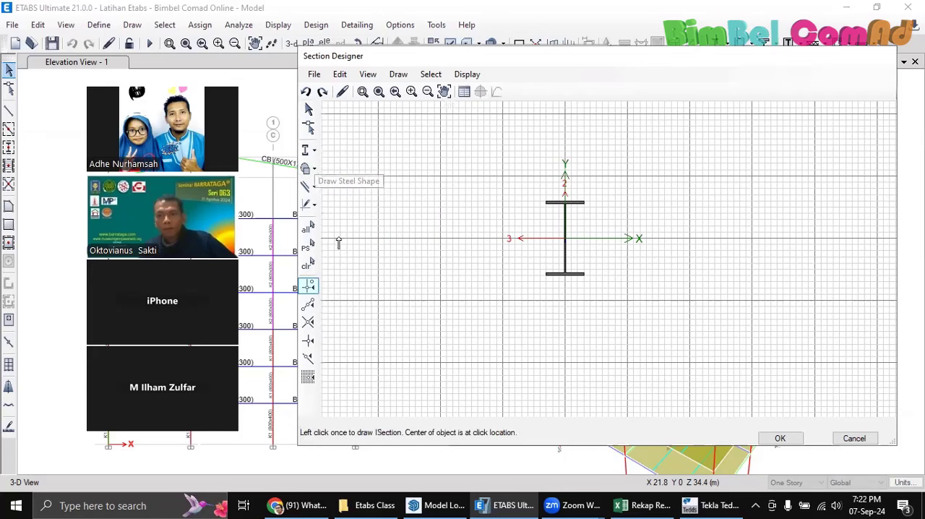
left_click(315, 151)
left_click(347, 270)
scroll(541, 282, "up", 2)
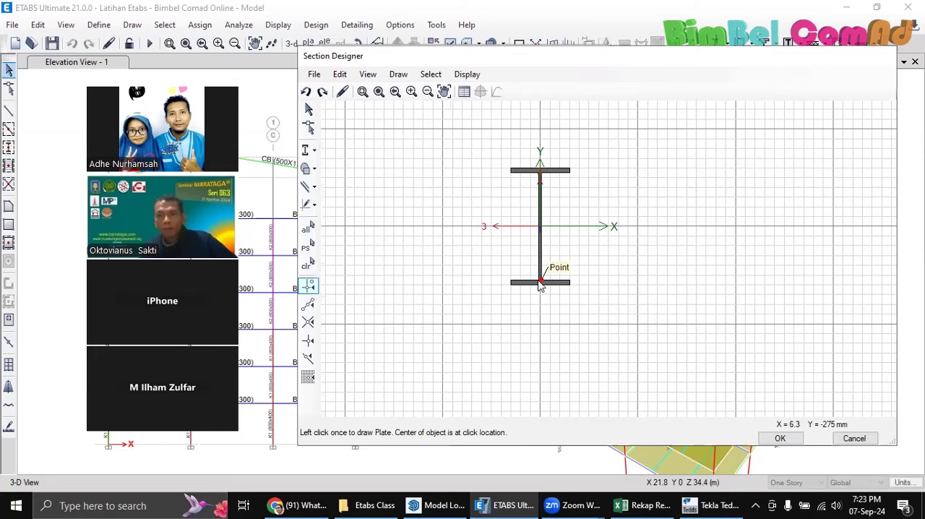
left_click(541, 283)
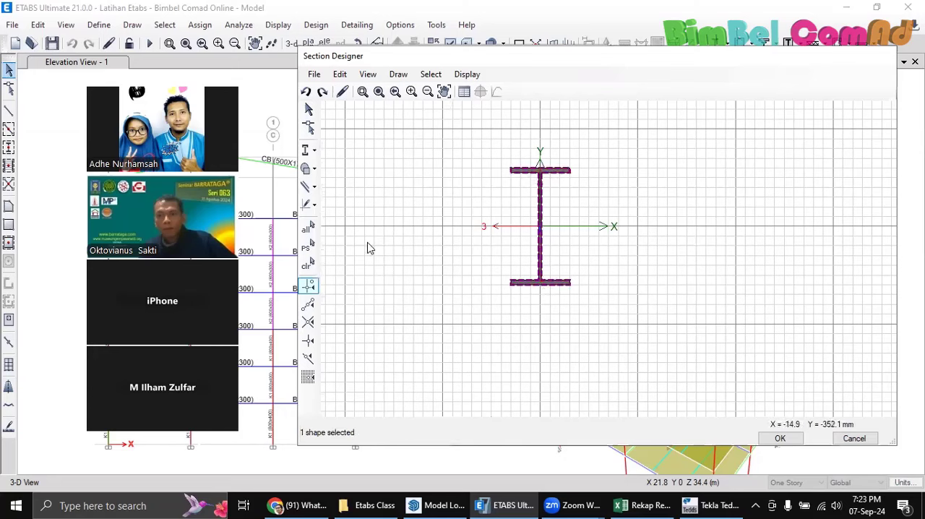
Draw a plate below the I section, centred at about X = -32, Y = -484 mm
left_click(313, 150)
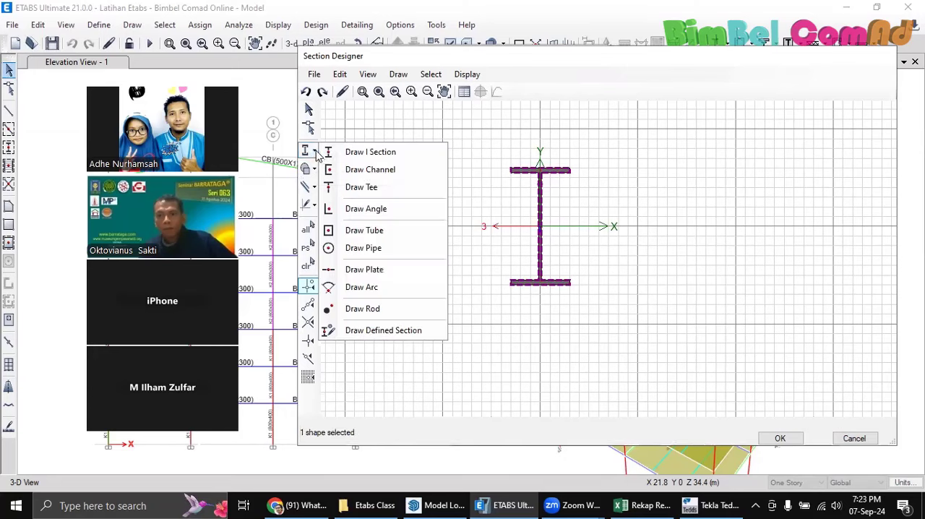
left_click(363, 271)
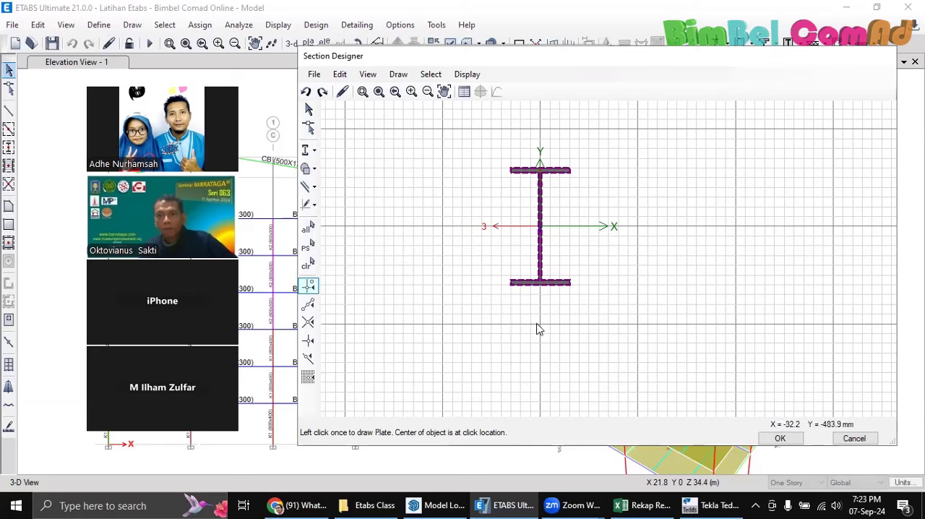
left_click(537, 326)
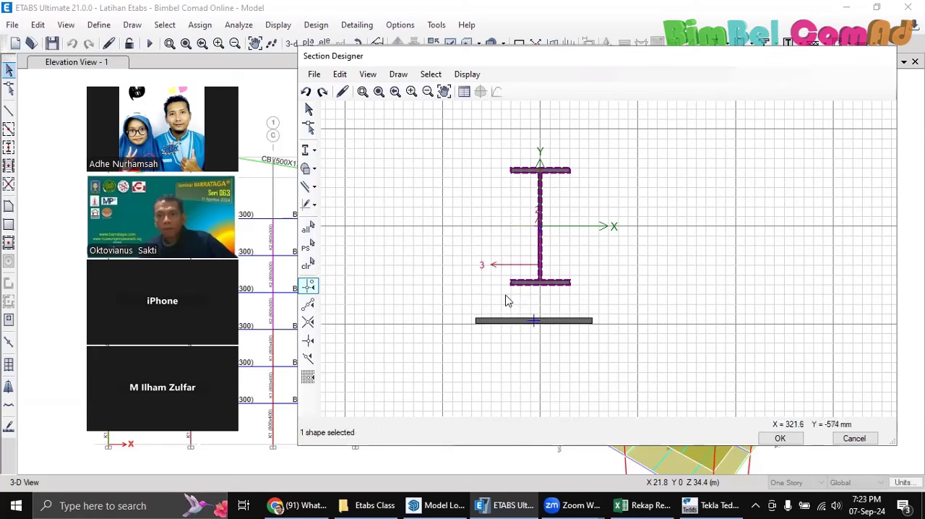
Inspect the plate's location and geometry in its section object data, and close it without changes
left_click(555, 325)
middle_click_drag(621, 315, 621, 321)
right_click(564, 326)
left_click(869, 142)
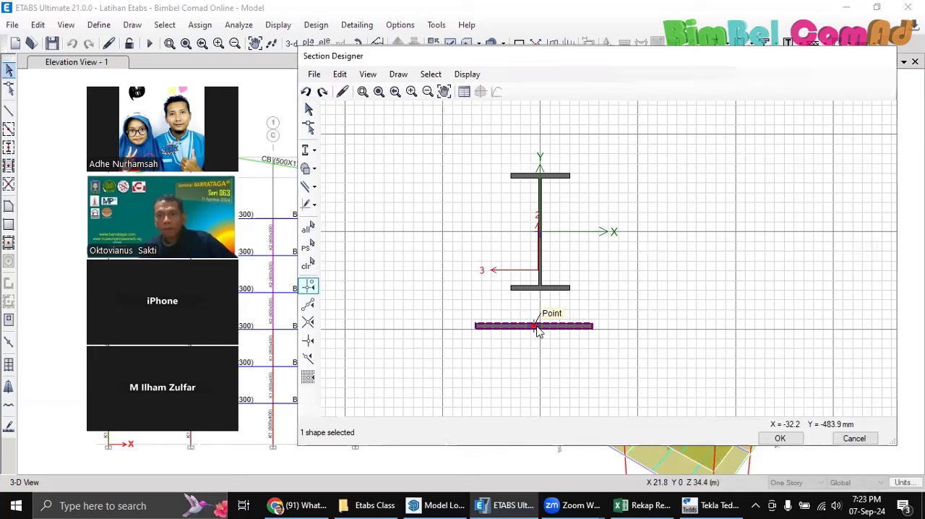
left_click(538, 331)
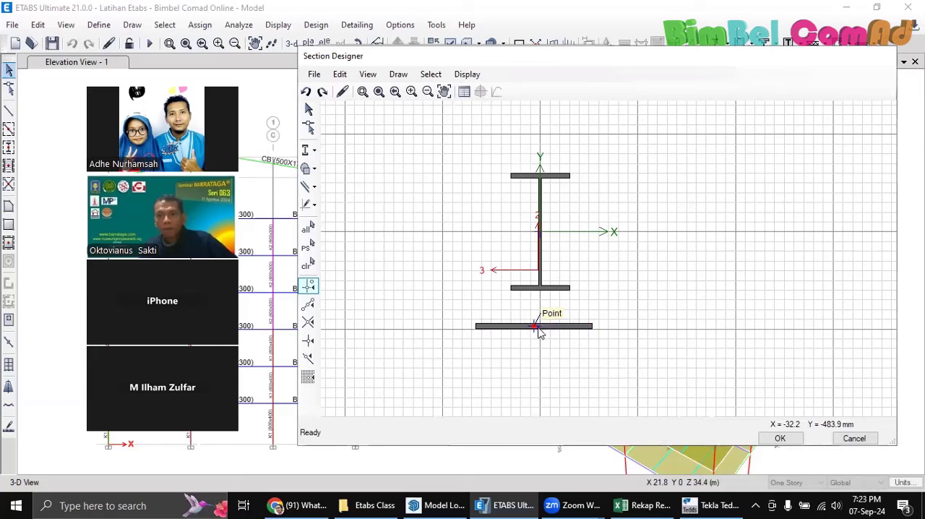
left_click(535, 329)
right_click(535, 329)
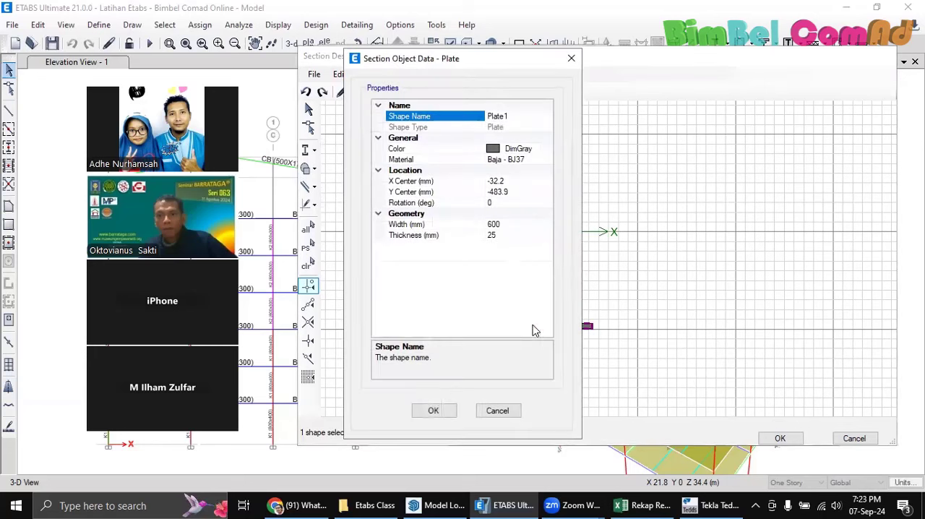
left_click(571, 57)
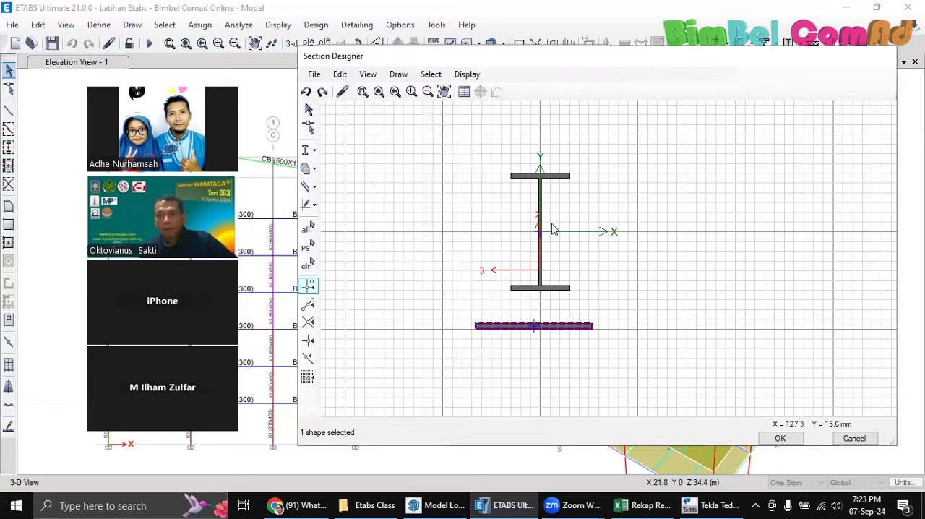
Check the I section's height and flange dimensions in its section object data, and close it without changes
left_click(541, 229)
right_click(540, 230)
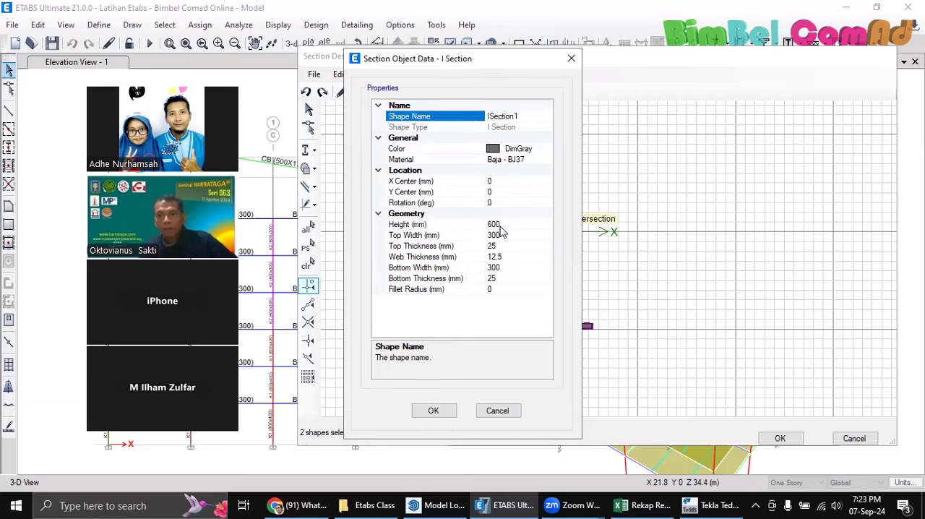
left_click(571, 58)
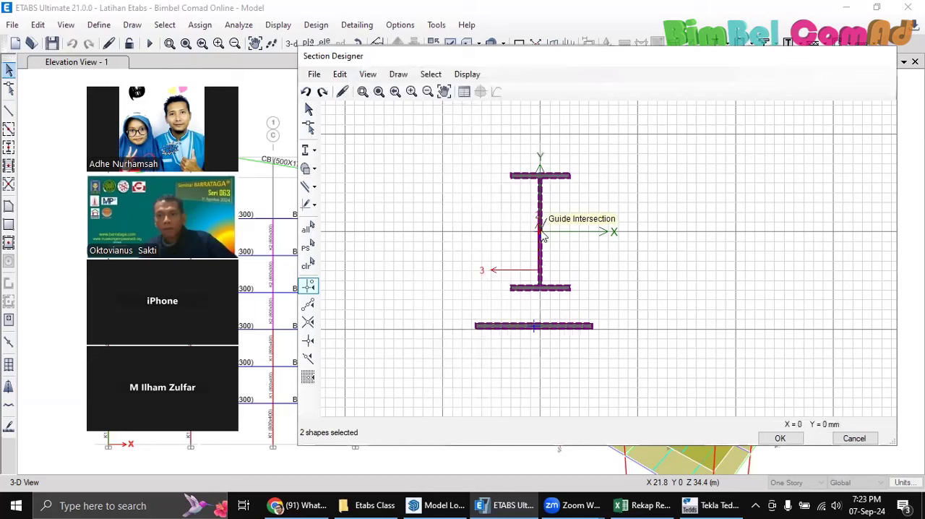
Set the plate's X center to 0 mm in its section object data to align it with the I section
left_click(544, 327)
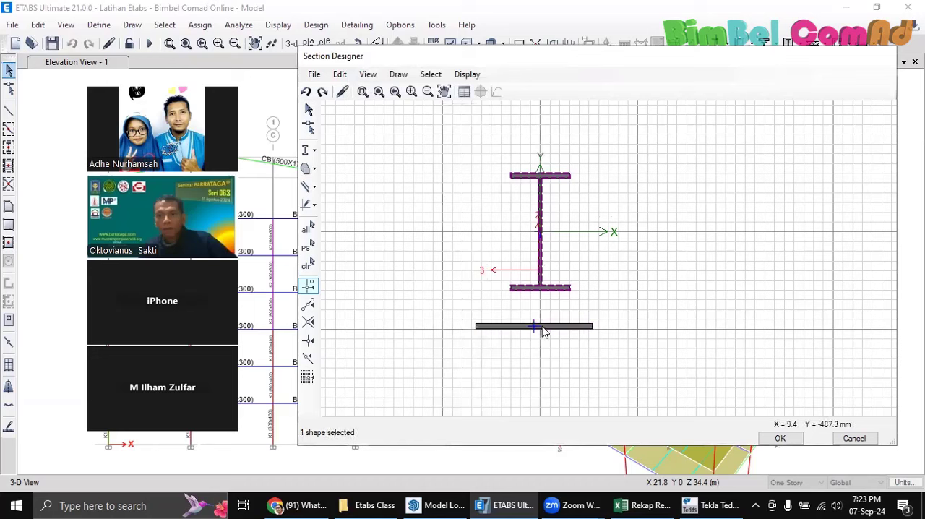
right_click(544, 329)
left_click(575, 57)
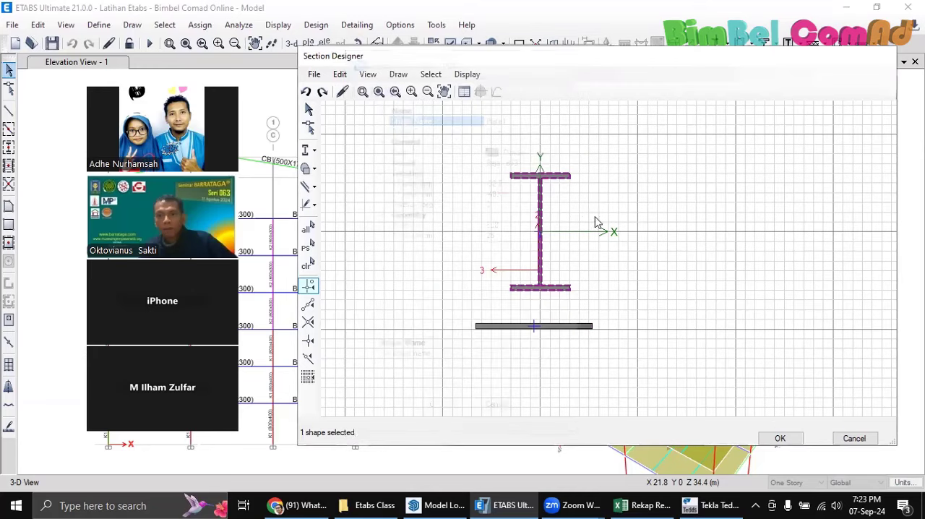
left_click(566, 335)
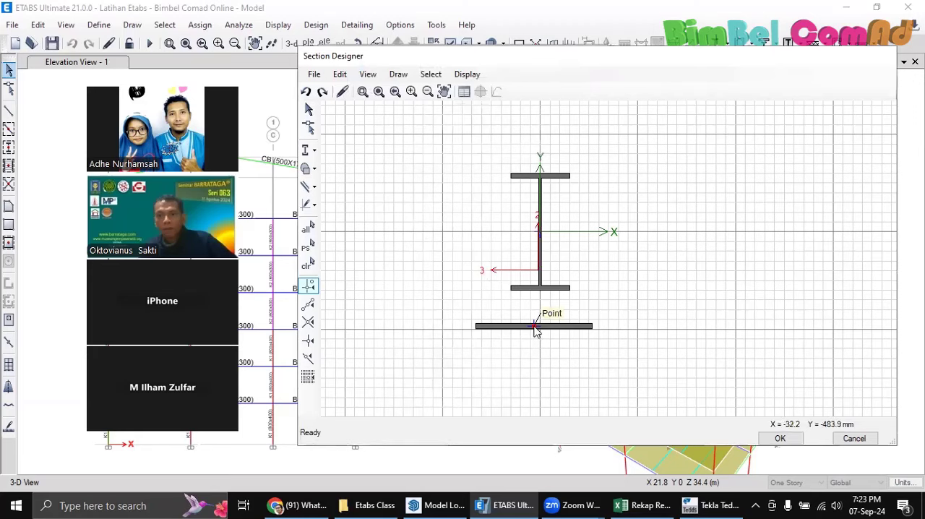
right_click(537, 327)
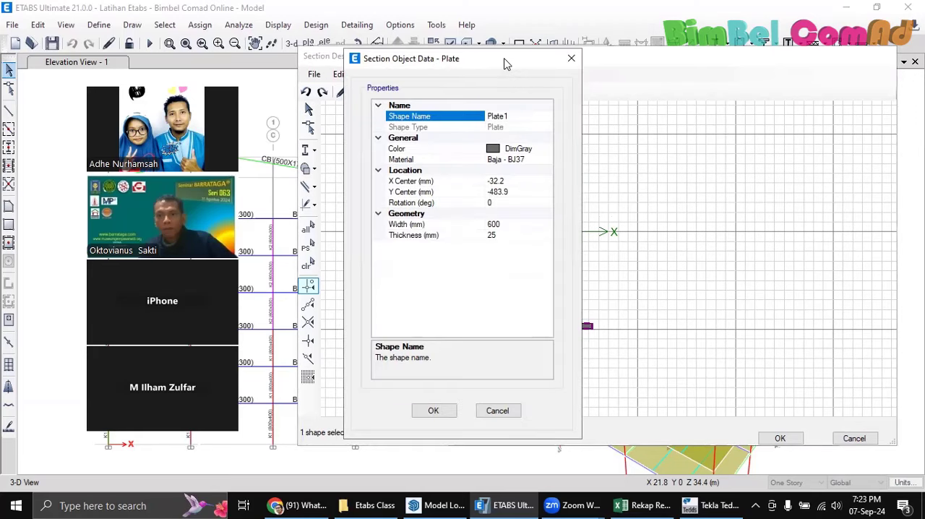
left_click_drag(506, 64, 774, 92)
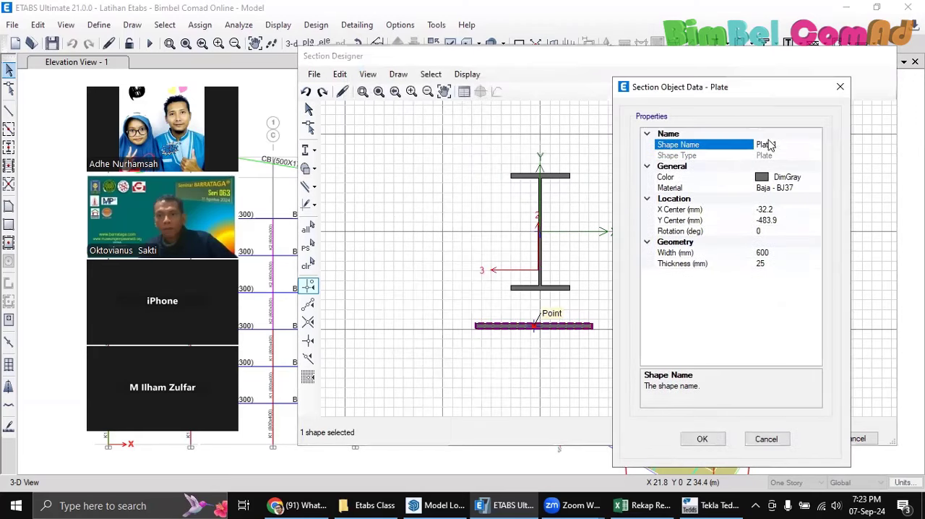
left_click(771, 210)
double_click(774, 211)
left_click_drag(778, 210, 736, 209)
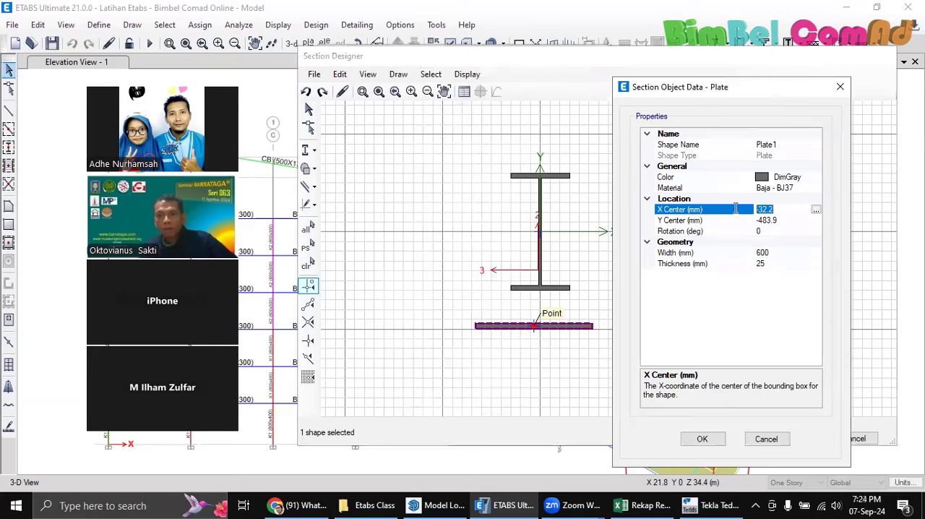
type("0")
left_click(702, 438)
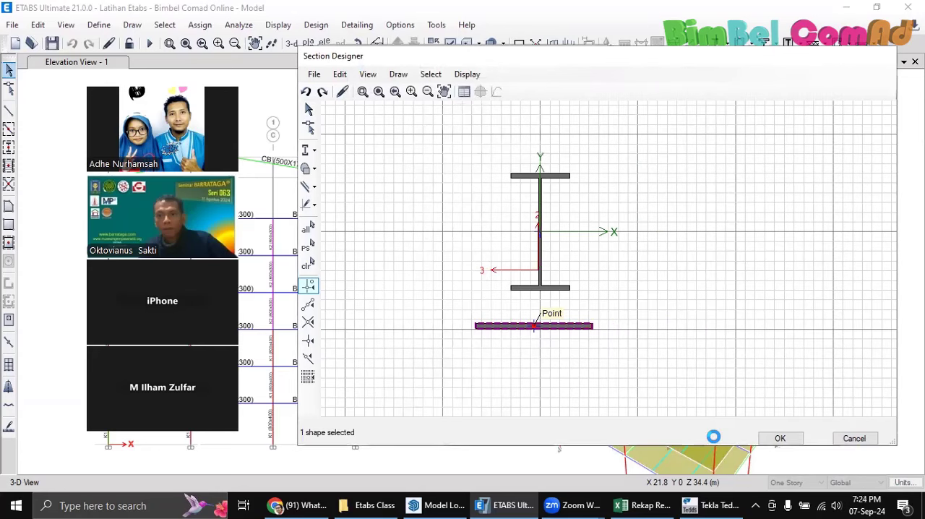
Set the plate's thickness to 20 mm and its Y center to -310 mm
left_click(579, 326)
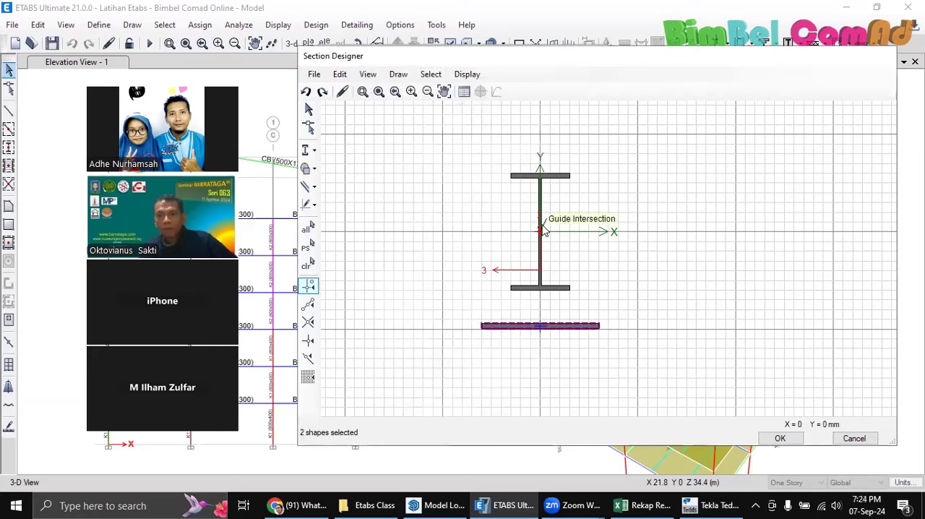
right_click(542, 329)
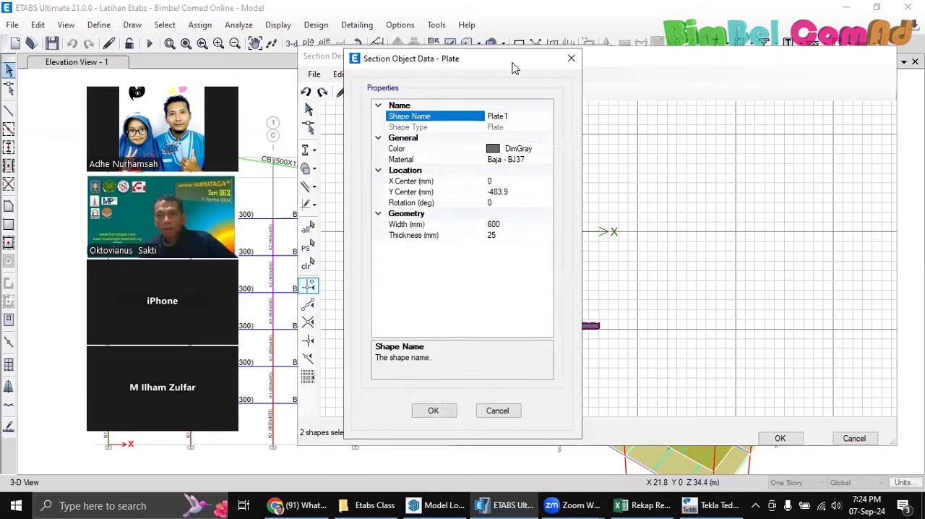
left_click_drag(511, 67, 793, 82)
left_click(777, 250)
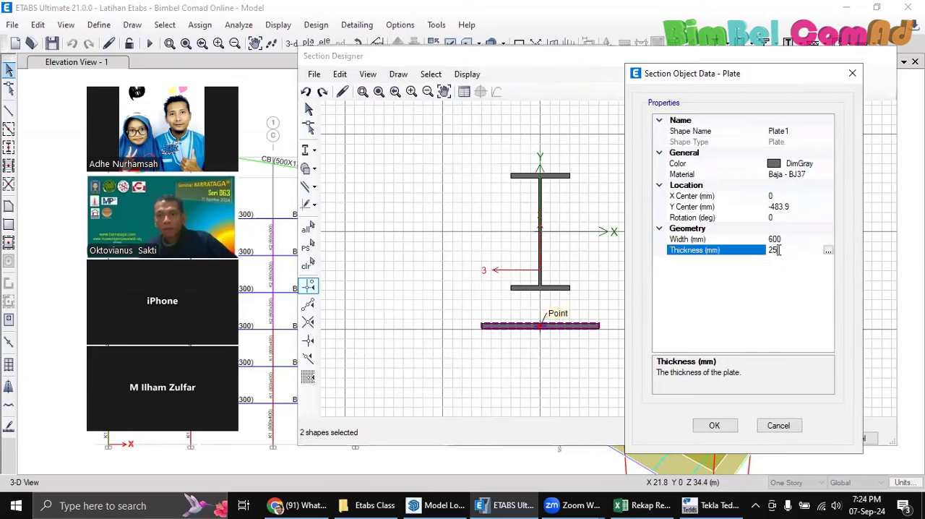
key("BackSpace")
type("0")
left_click(795, 208)
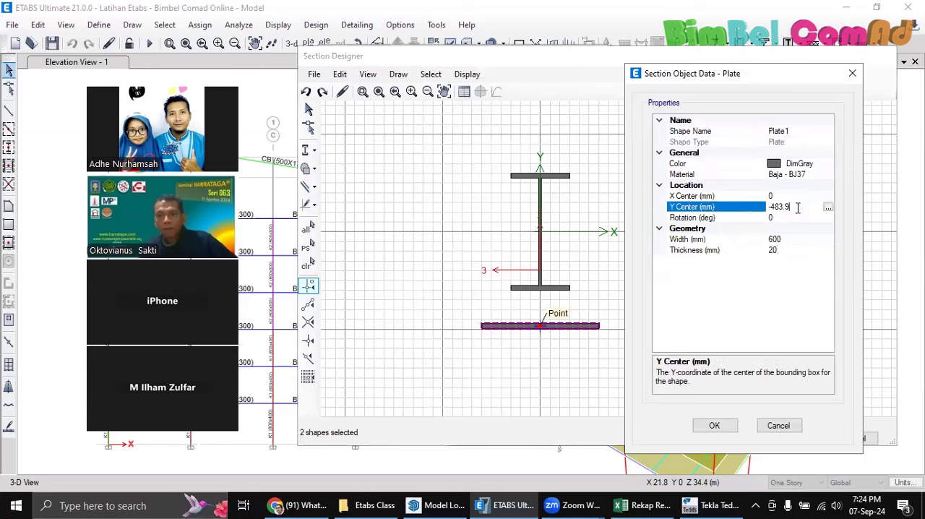
type("-310")
left_click(714, 424)
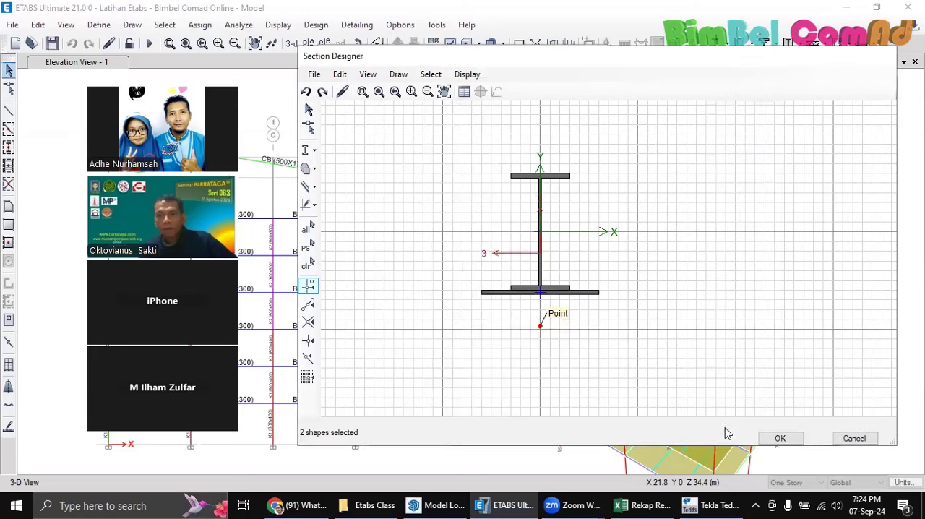
Review the plate's updated location and geometry values, and cancel out of its section object data
right_click(588, 293)
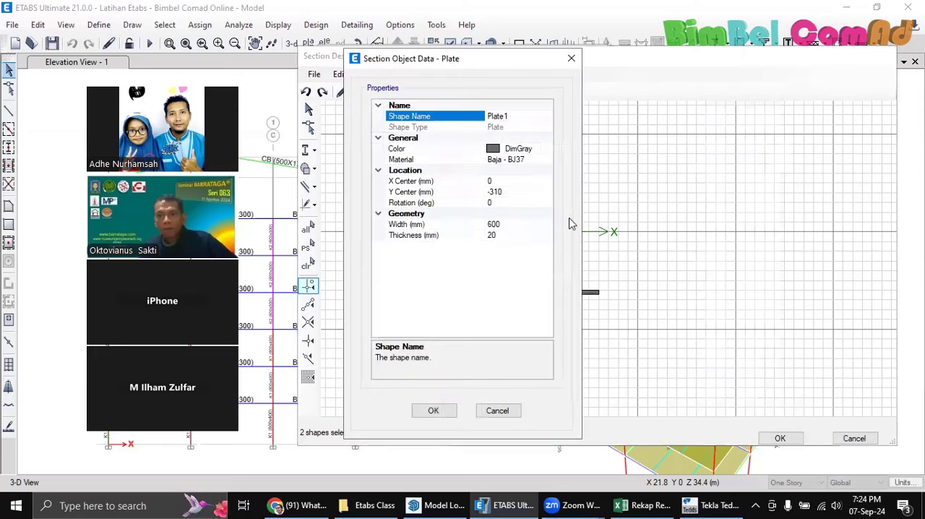
left_click_drag(508, 67, 777, 82)
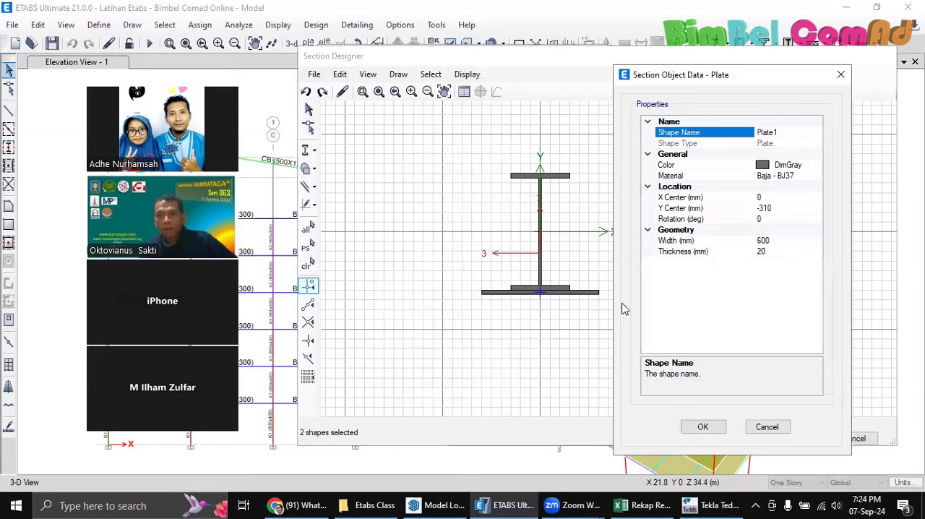
left_click(767, 426)
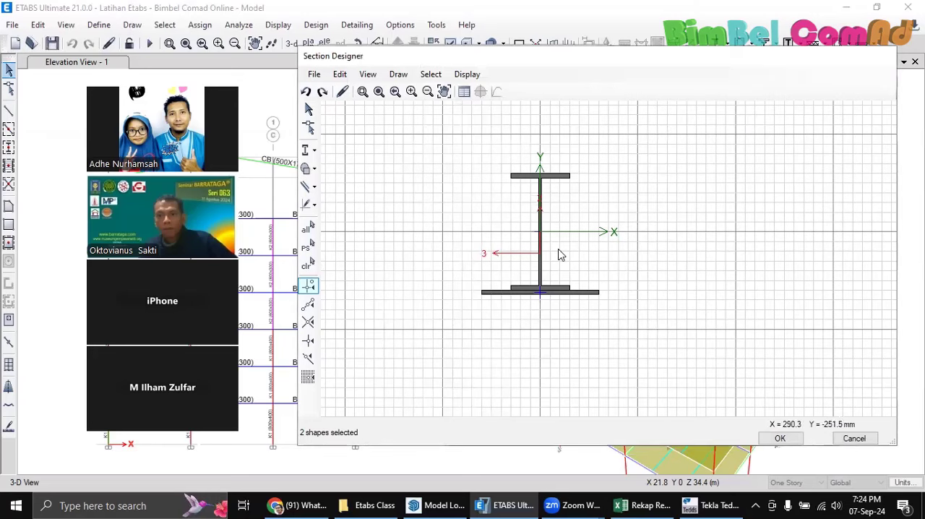
Set the plate's width to 280 mm in its section object data
right_click(558, 180)
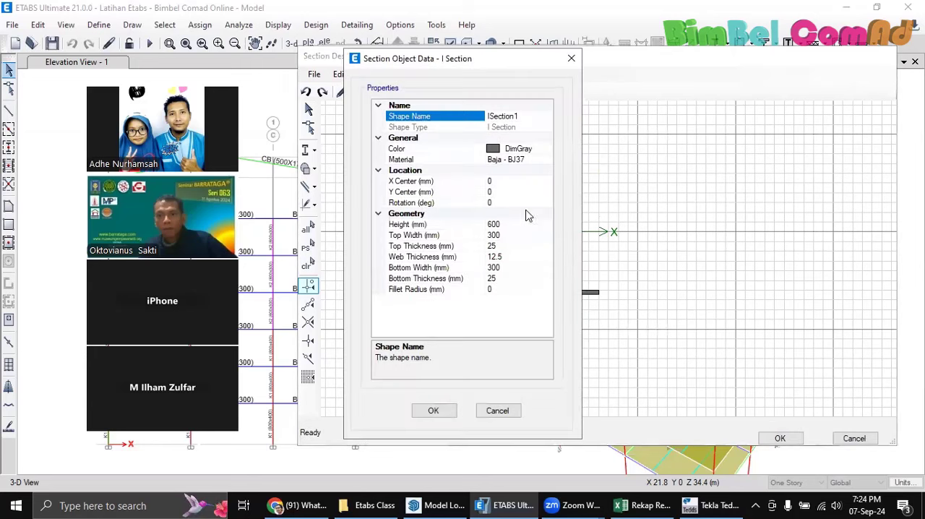
left_click(571, 57)
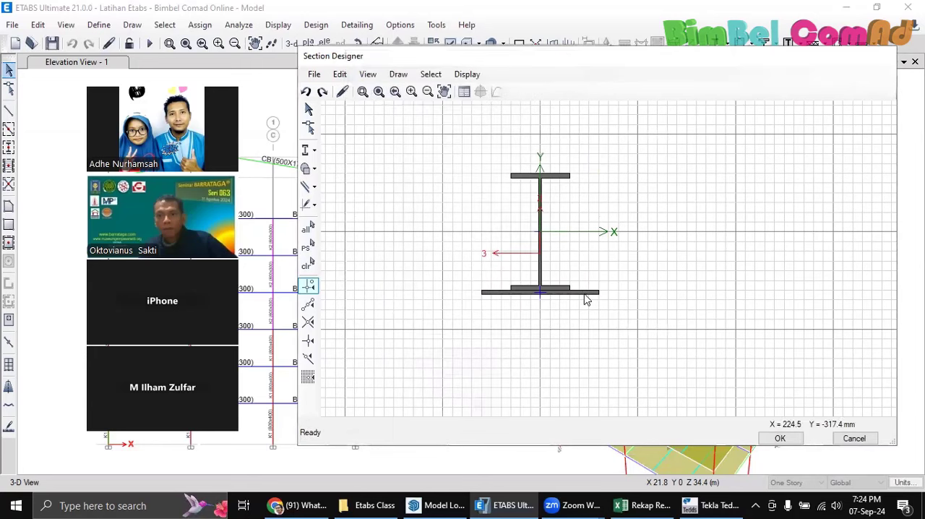
right_click(586, 294)
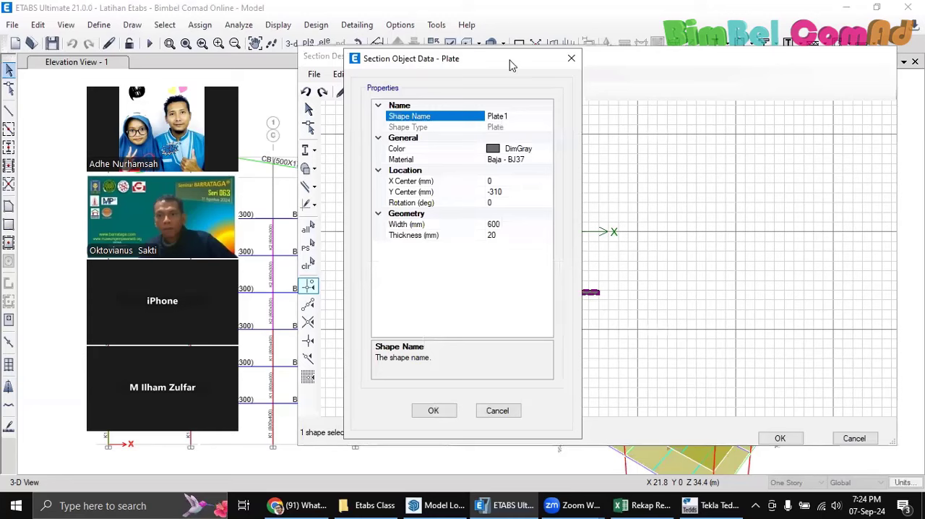
left_click_drag(509, 65, 718, 110)
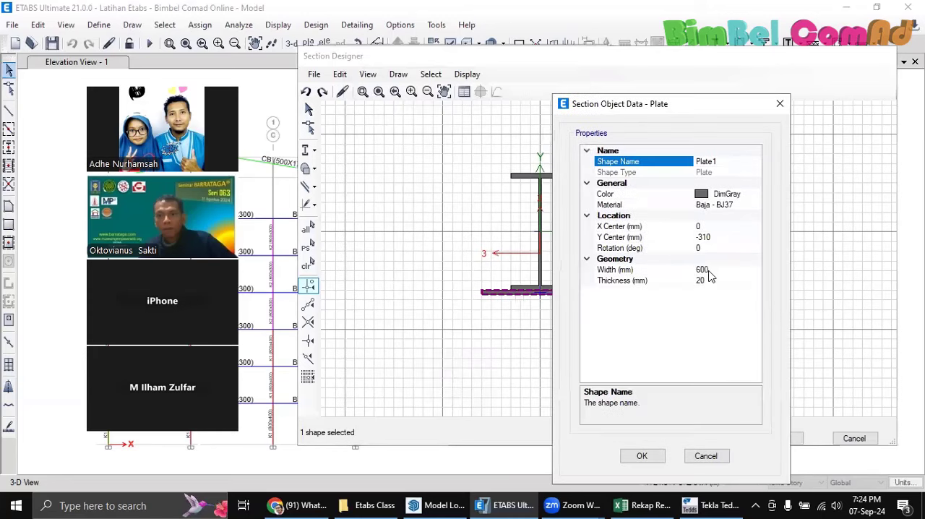
left_click(705, 271)
type("28")
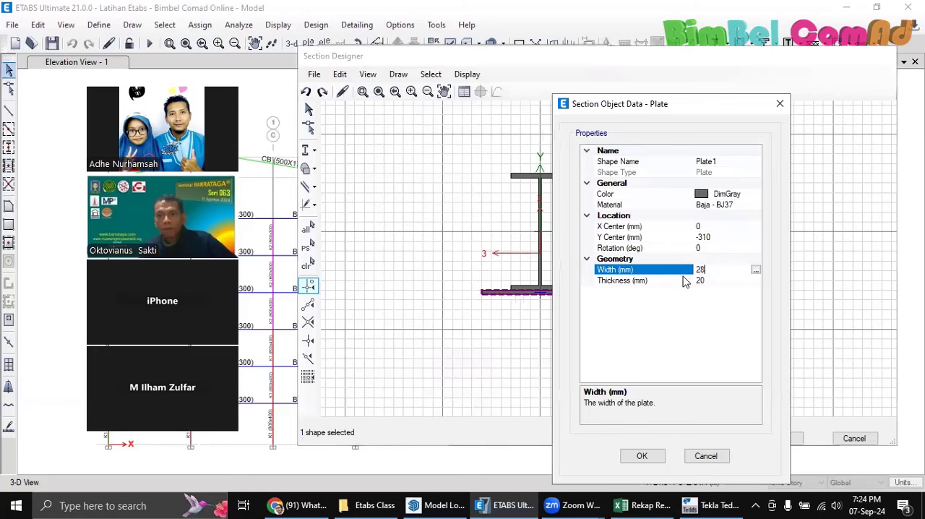
type("0")
left_click(642, 456)
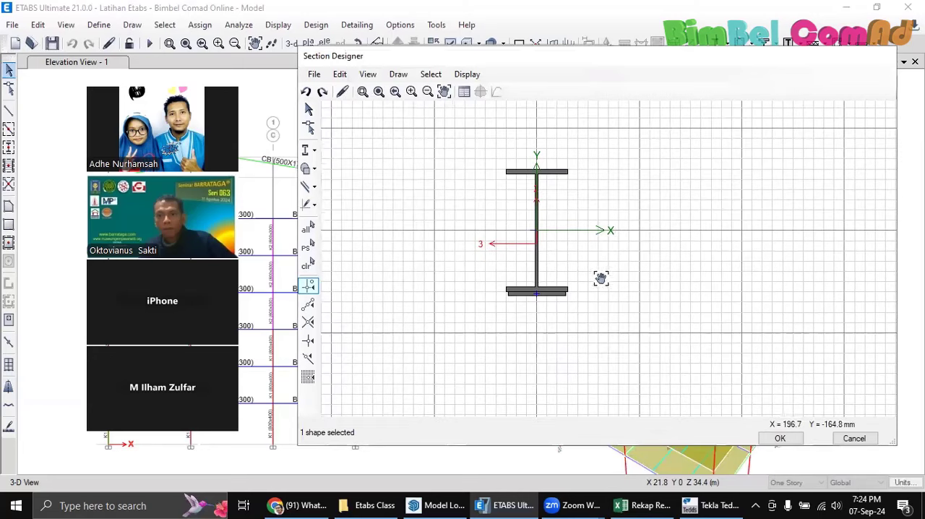
Accept the section drawing and extend the property name to "Penebalan Flange 600x300 + 20", keeping Baja - BJ37 as base material
left_click(778, 437)
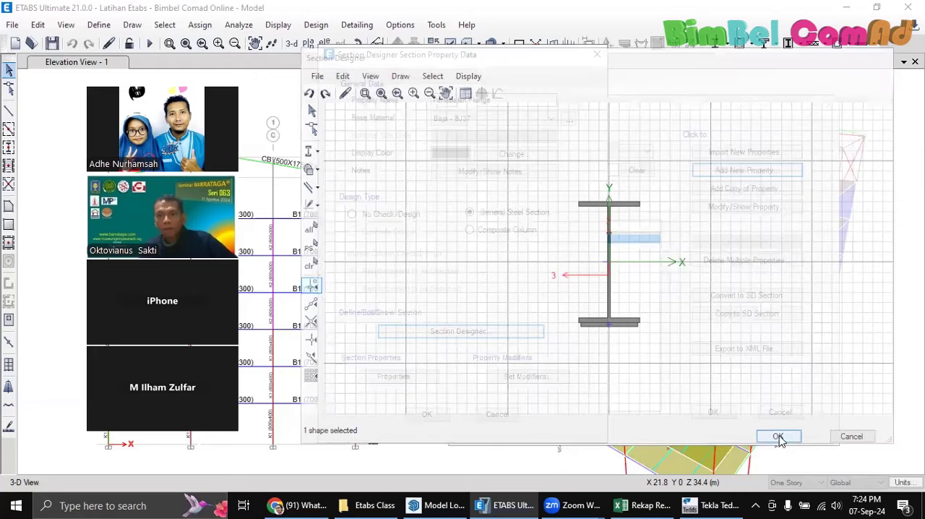
left_click(495, 100)
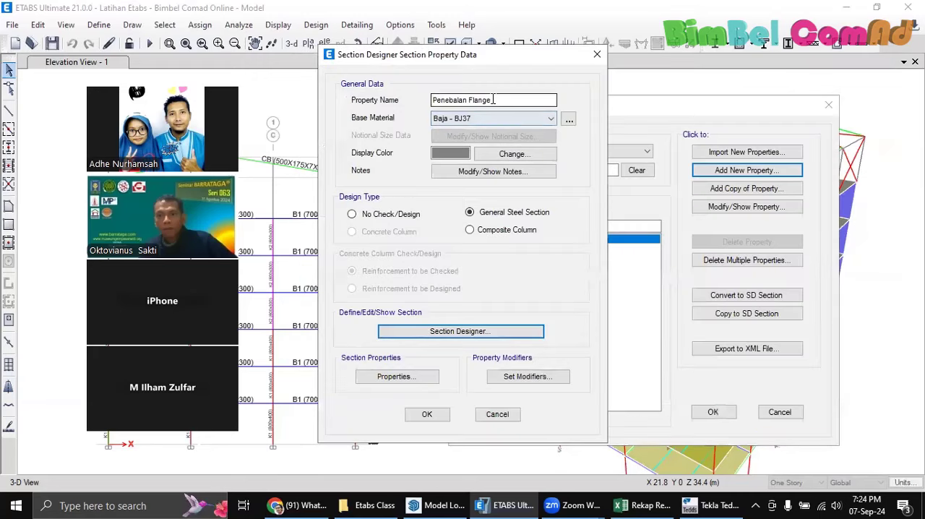
type("60")
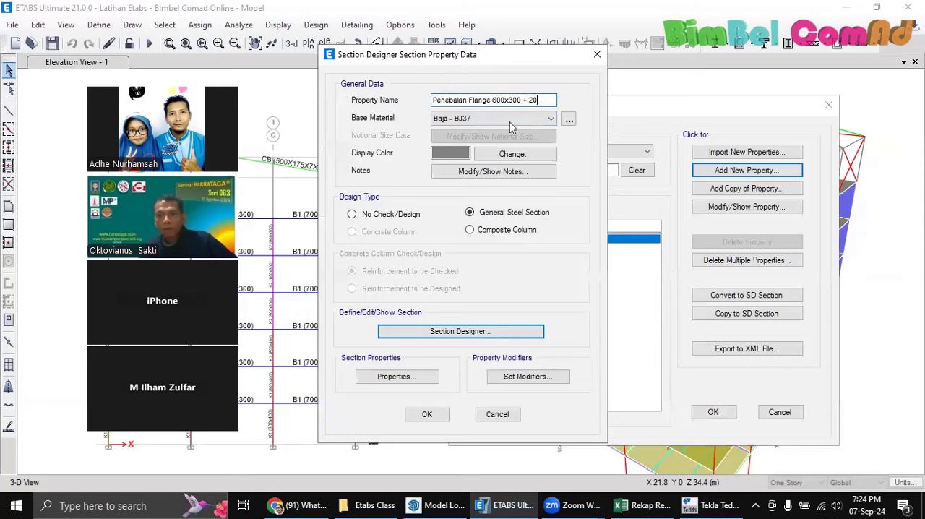
type("0x300 + 20")
left_click(430, 420)
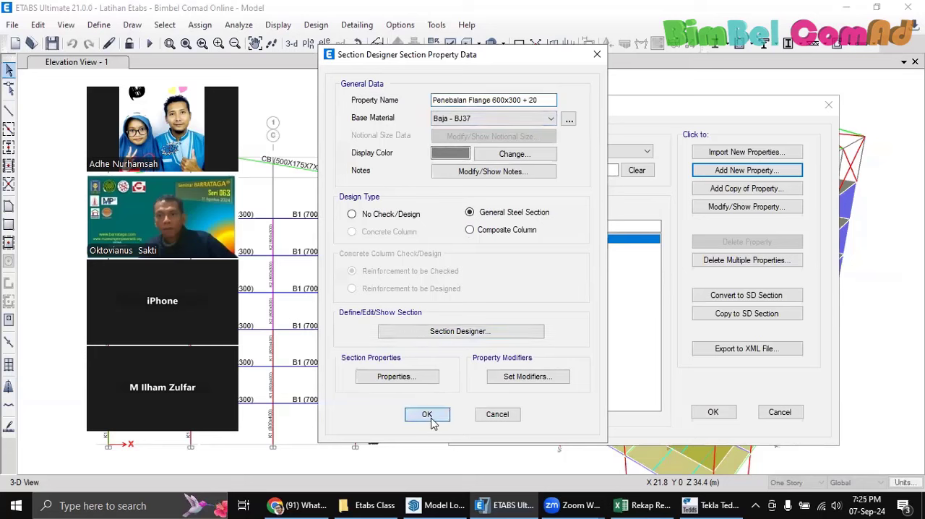
left_click(502, 100)
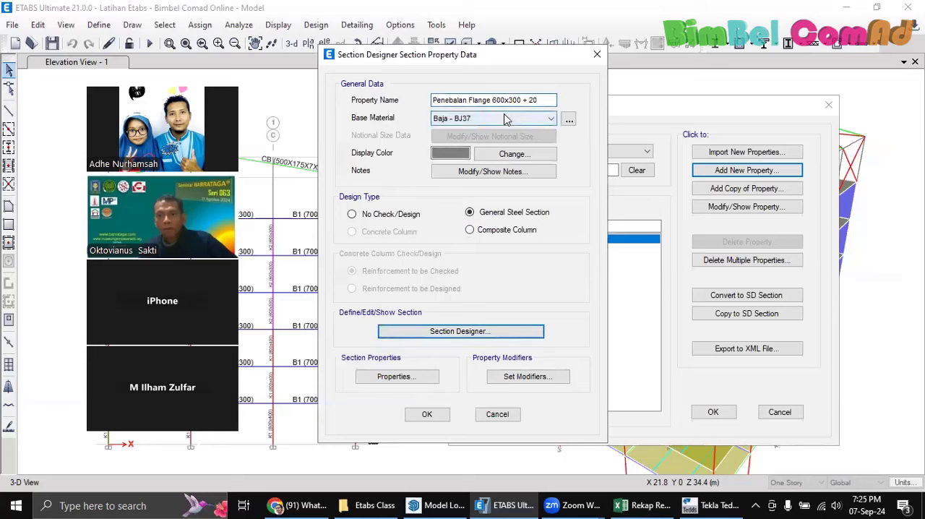
left_click(506, 119)
left_click(506, 119)
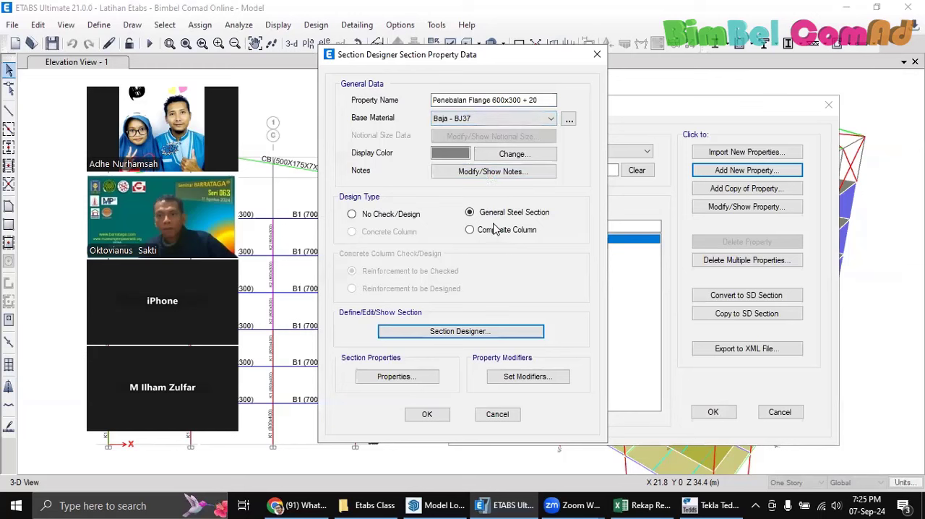
Examine the custom section's calculated properties, including its moments of inertia, section moduli and radii of gyration, and close the table
left_click(407, 378)
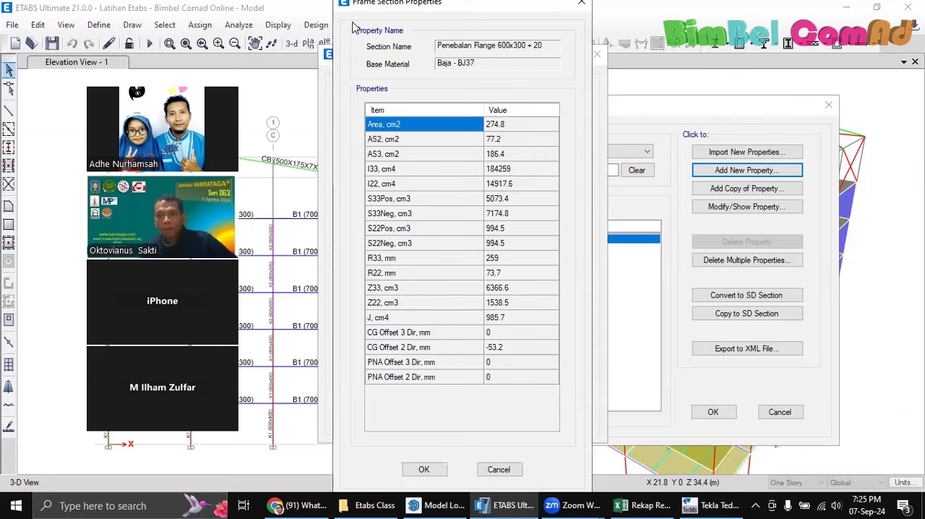
left_click_drag(391, 3, 605, 30)
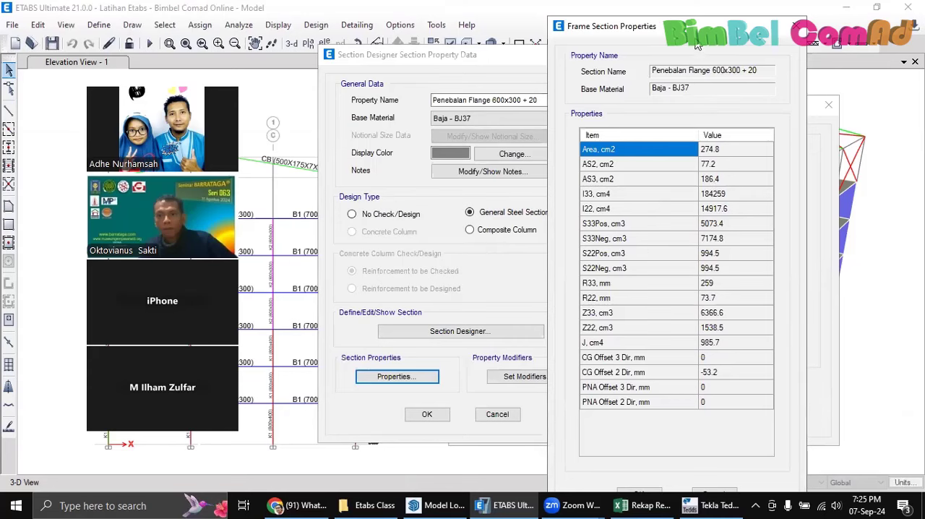
left_click_drag(694, 26, 699, 11)
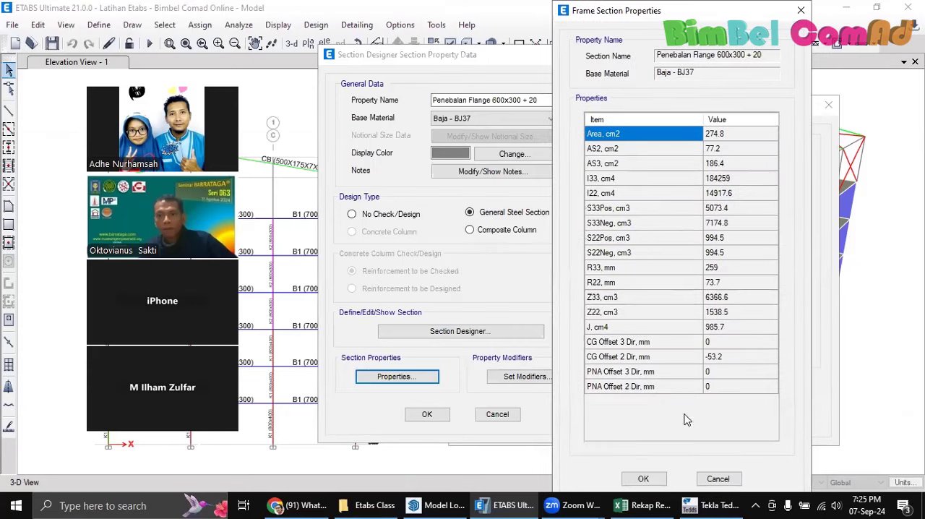
left_click(717, 296)
left_click(723, 238)
left_click(723, 252, "shift")
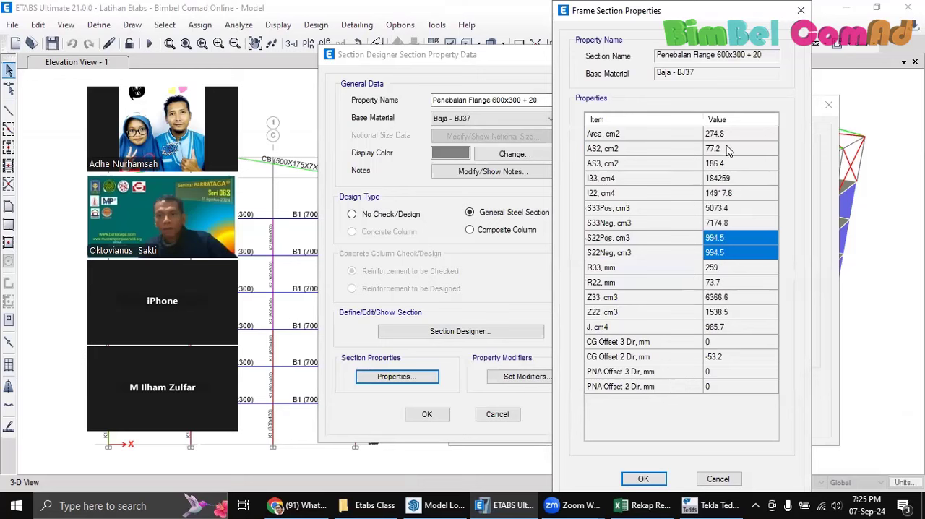
left_click_drag(729, 148, 714, 354)
left_click_drag(730, 178, 735, 268)
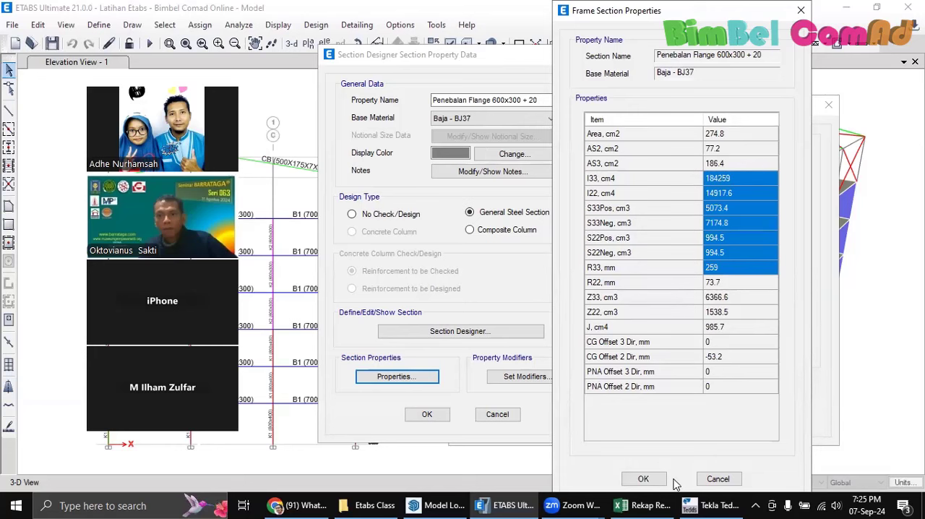
left_click(643, 479)
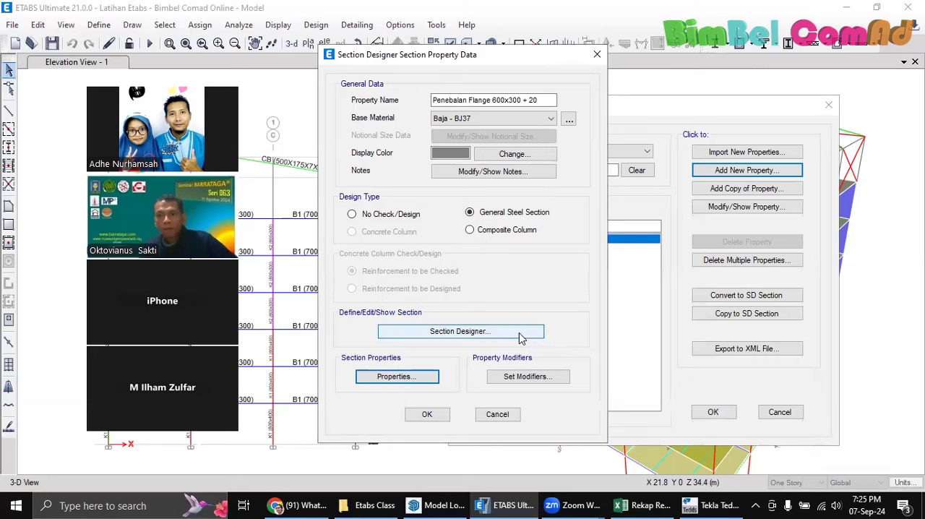
Recheck the custom section's shear area, section modulus and plastic modulus rows in its frame section properties
left_click(397, 376)
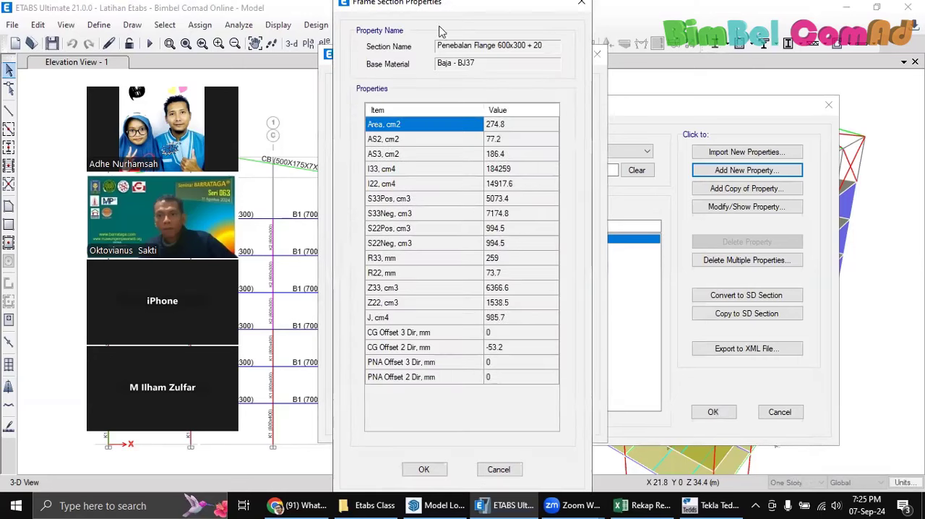
left_click_drag(359, 34, 626, 49)
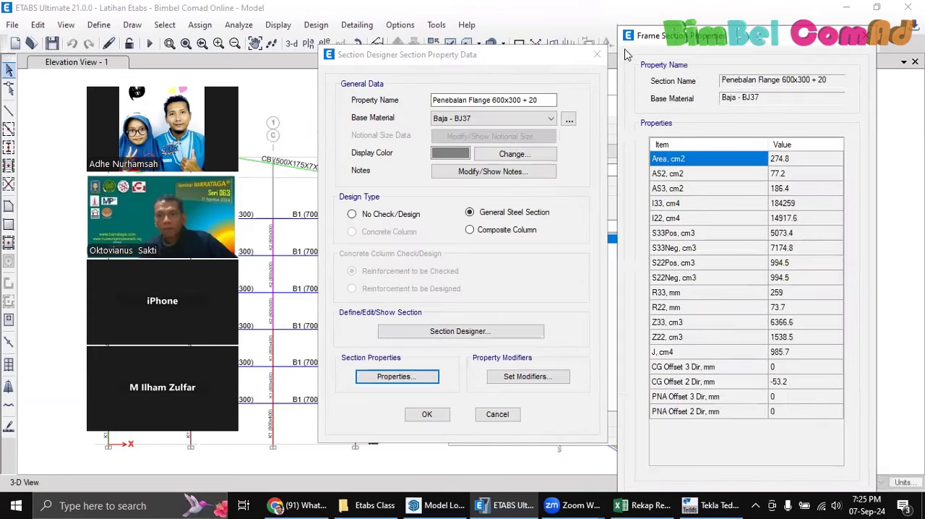
left_click_drag(788, 173, 795, 247)
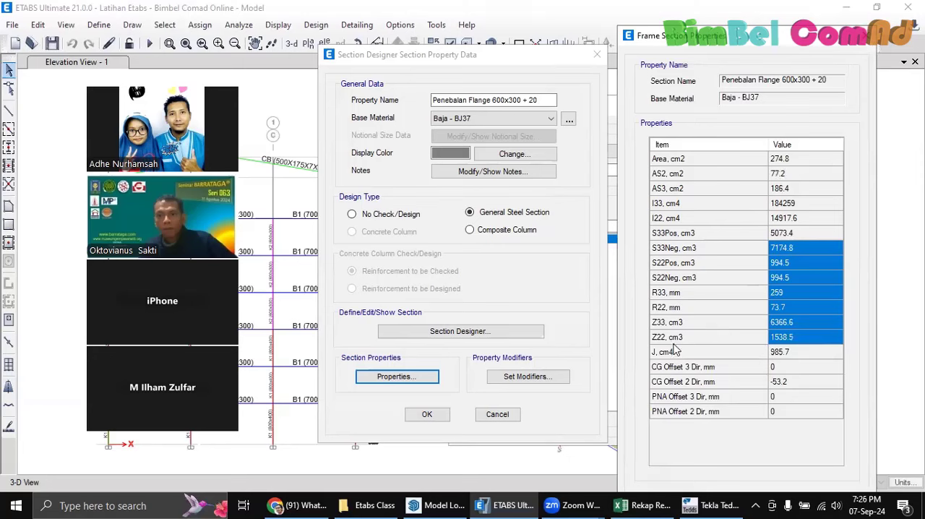
left_click(865, 34)
Accept the custom section's property data, and close the frame properties list without confirming it
left_click(427, 416)
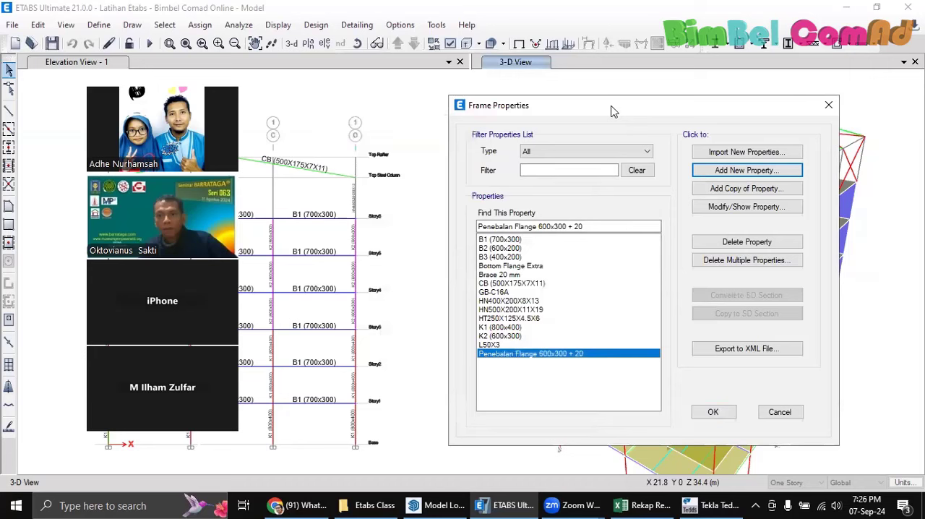
left_click_drag(611, 110, 451, 94)
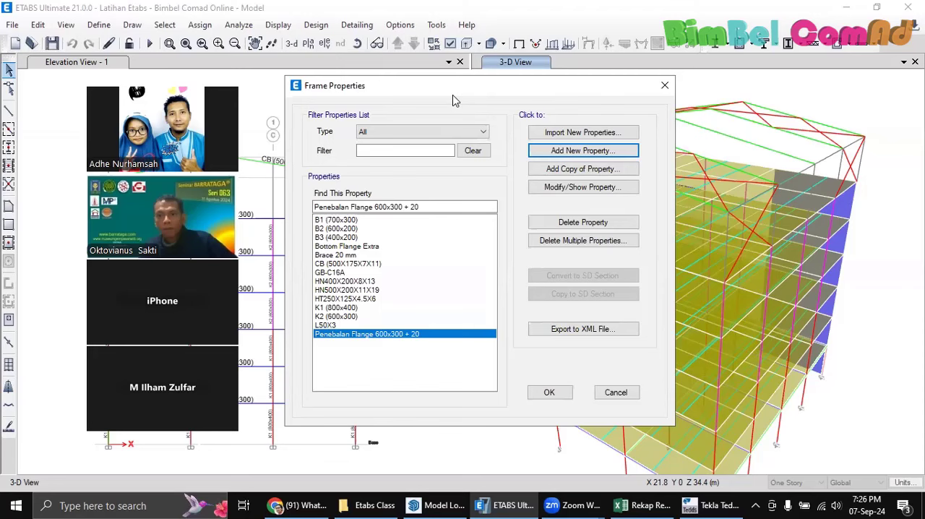
left_click(664, 88)
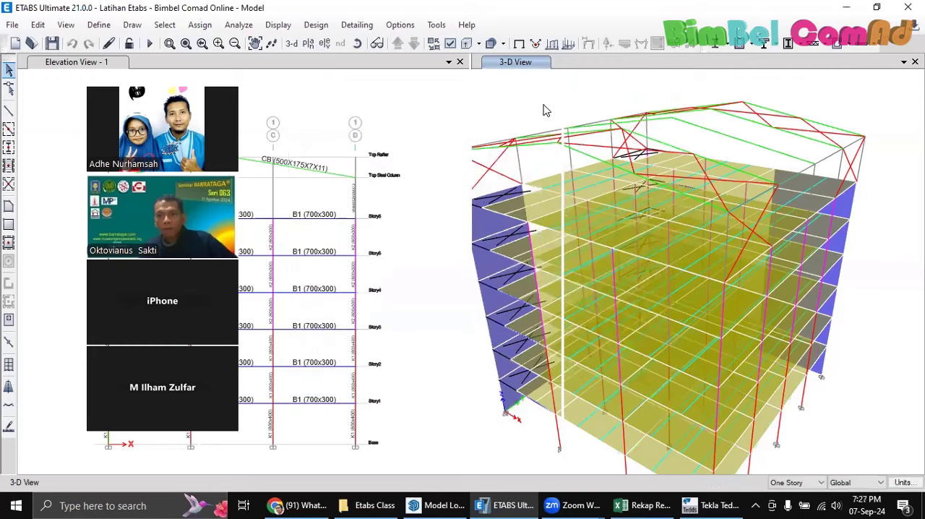
middle_click_drag(610, 117, 645, 121)
middle_click_drag(647, 194, 668, 176, "shift")
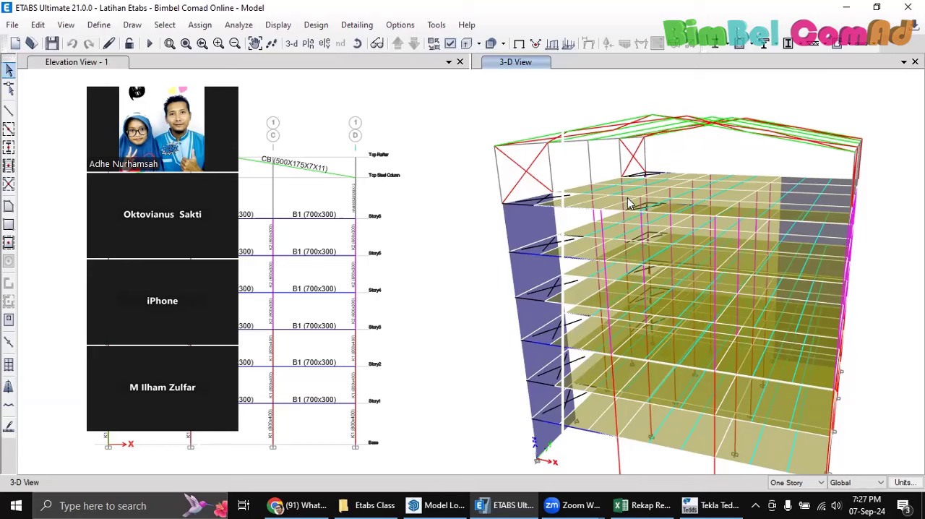
middle_click_drag(627, 205, 600, 203, "shift")
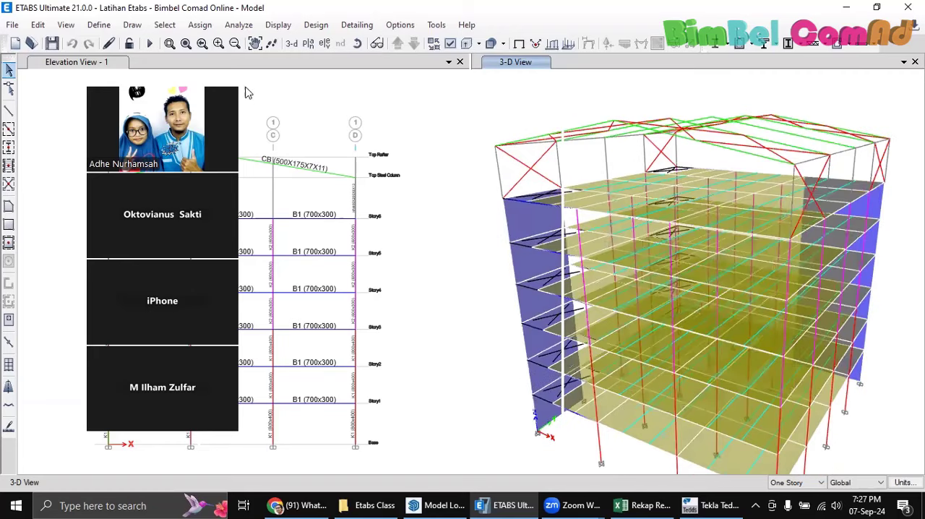
Start adding a new frame section property and look through the available section shape types
left_click(99, 25)
mouse_move(155, 66)
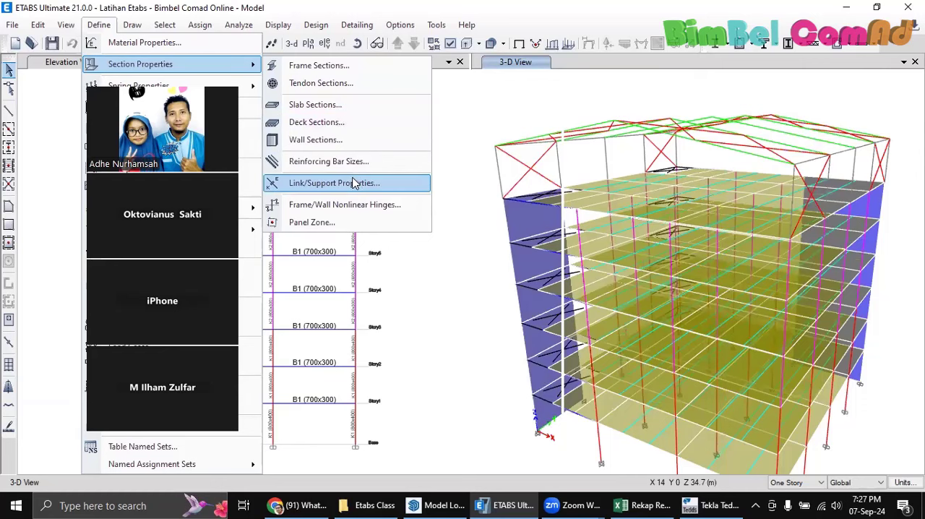
left_click(319, 65)
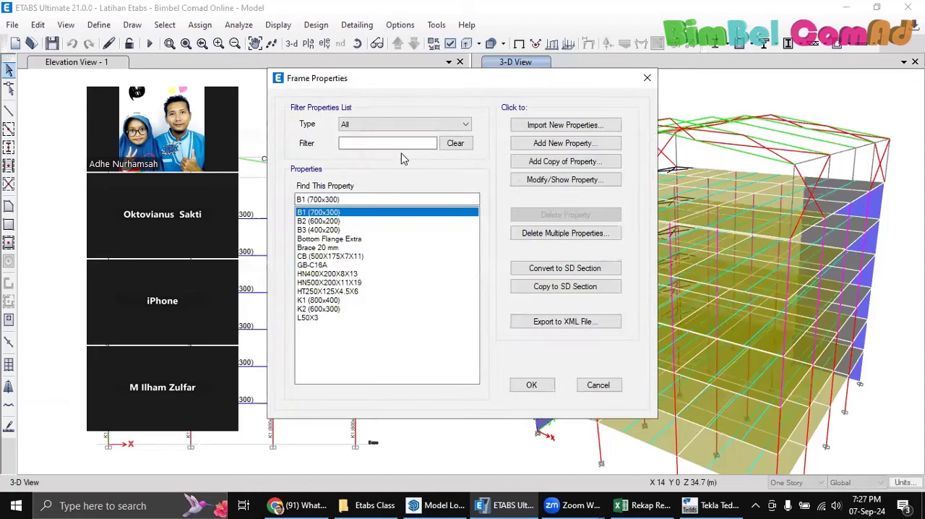
left_click(560, 143)
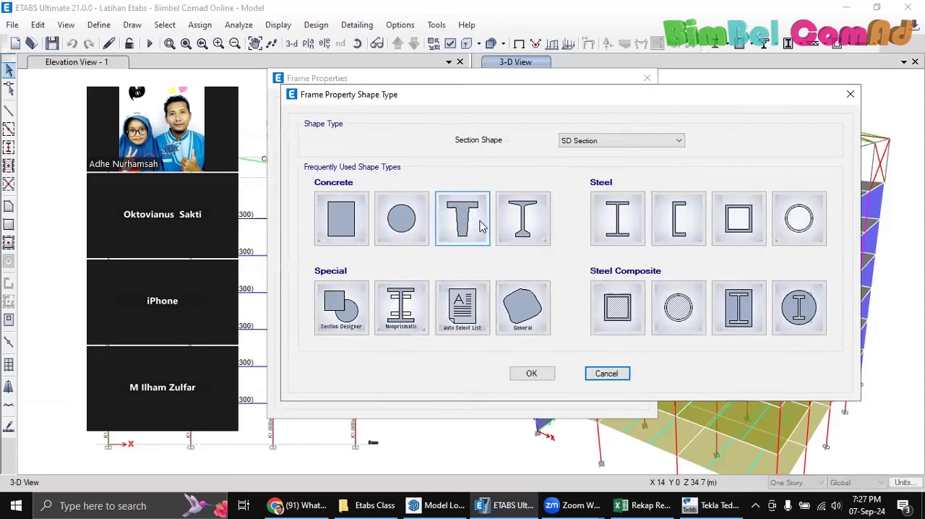
left_click(607, 142)
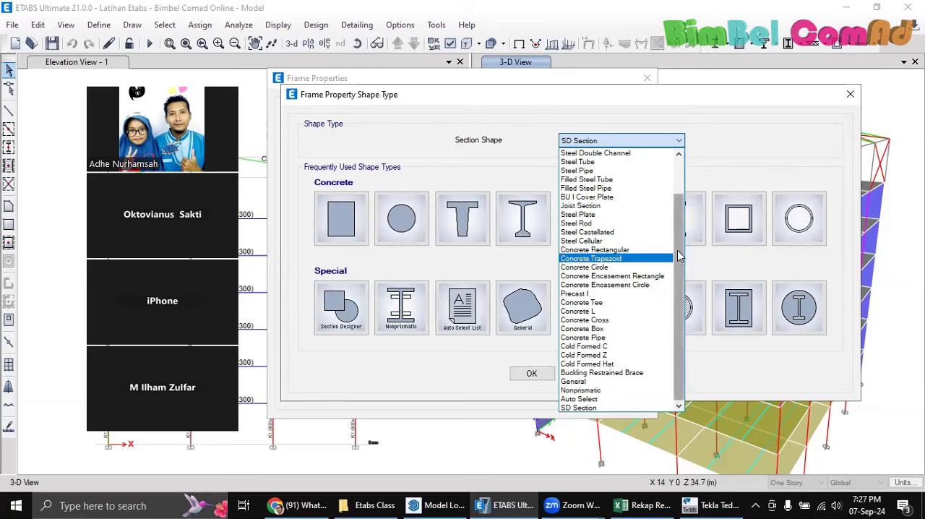
left_click_drag(679, 247, 694, 271)
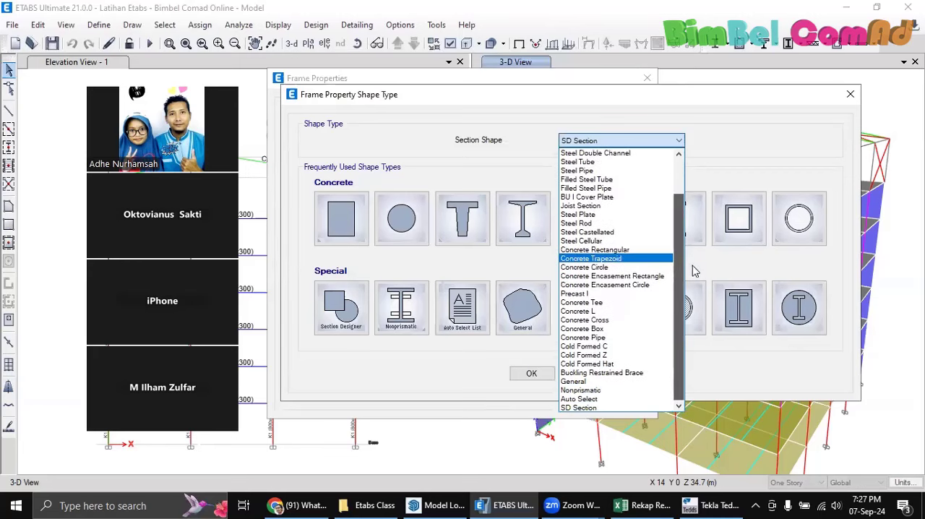
left_click(727, 144)
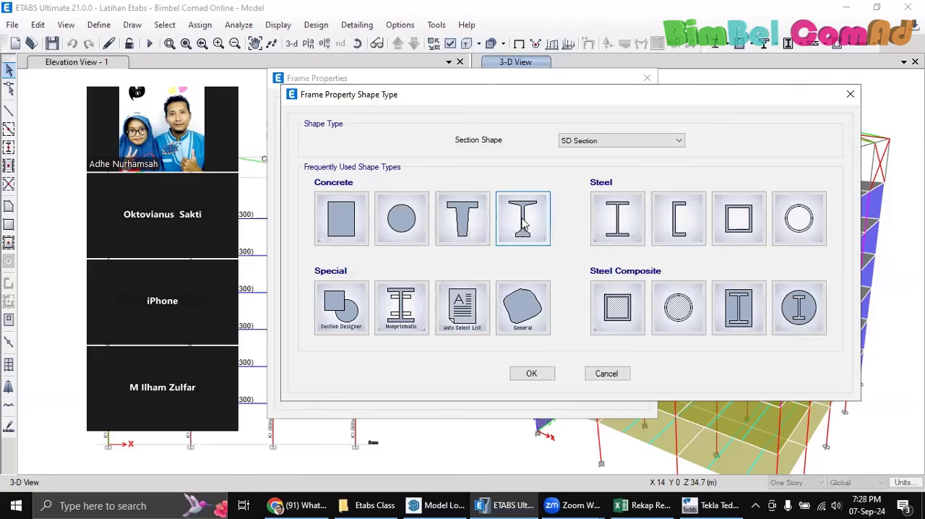
Review the Precast I and Concrete Rectangular section definitions, and cancel without adding a property
left_click(519, 222)
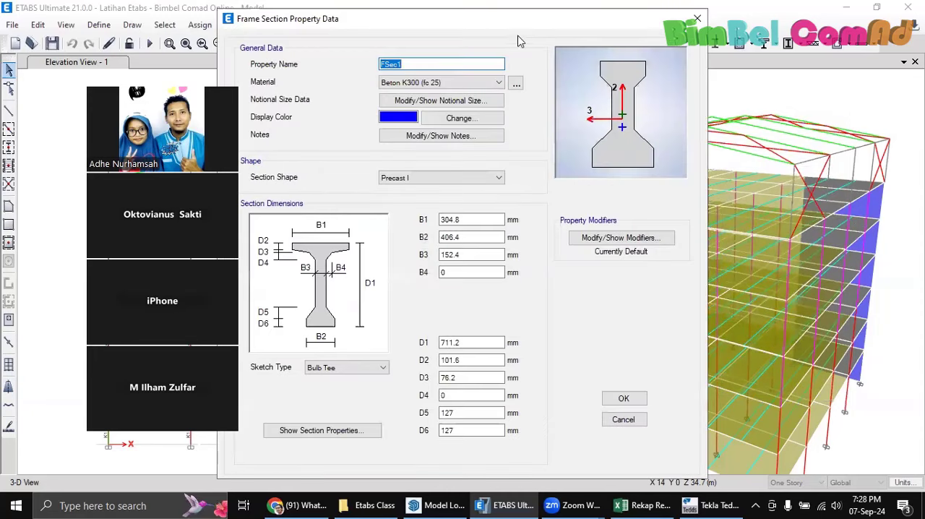
left_click_drag(655, 26, 795, 26)
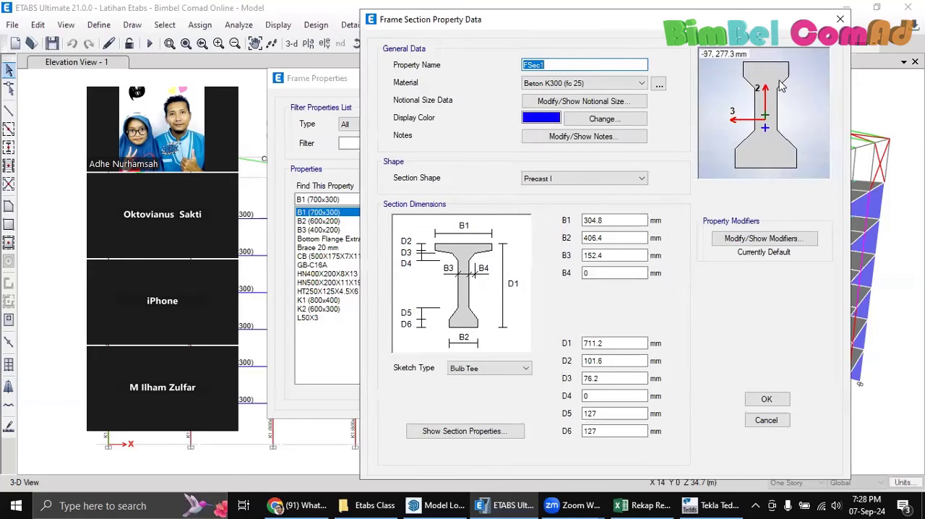
left_click(599, 180)
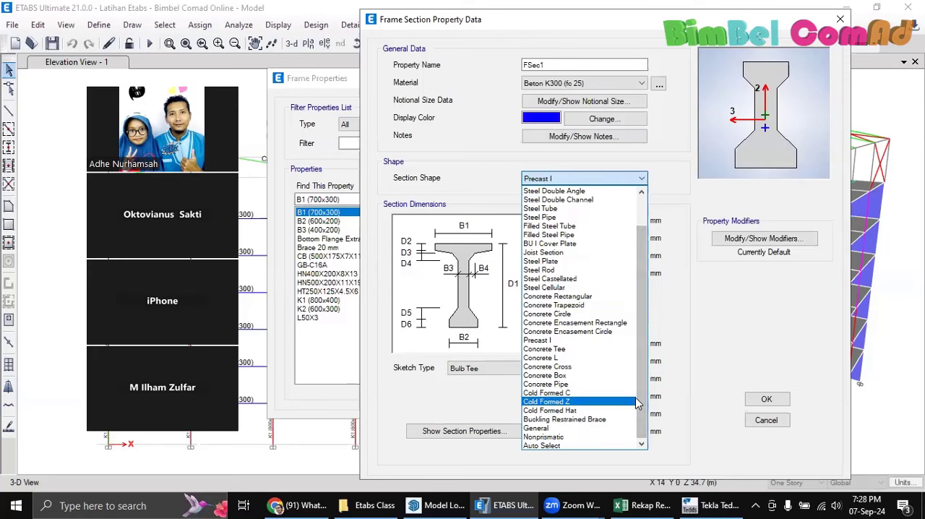
left_click(607, 296)
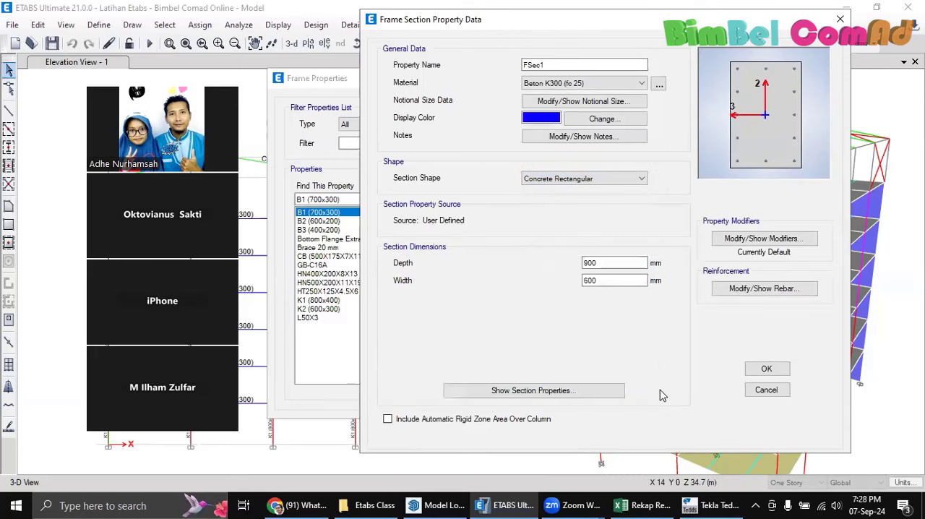
left_click(766, 390)
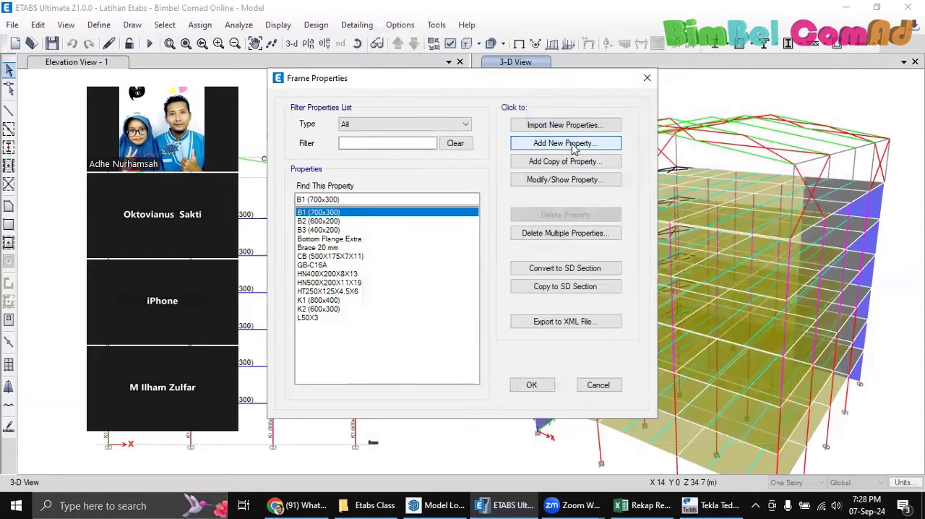
Start a new Section Designer frame property, try the Composite Column design type, return to No Check/Design, and open the section for drawing
left_click(548, 142)
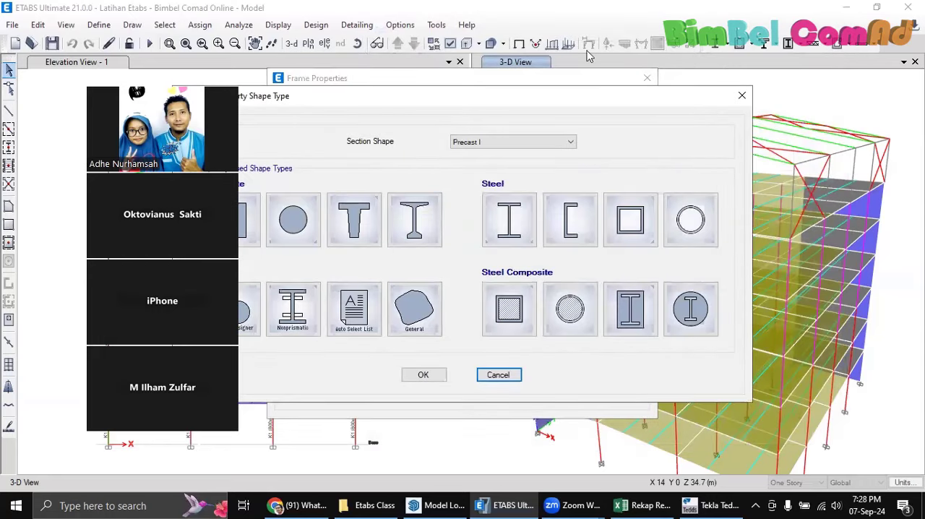
left_click_drag(384, 106, 536, 77)
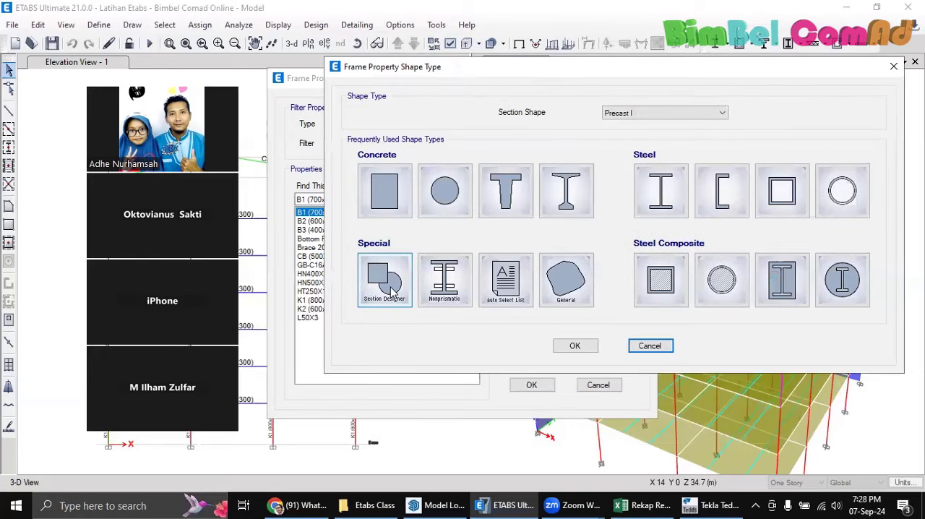
left_click(396, 300)
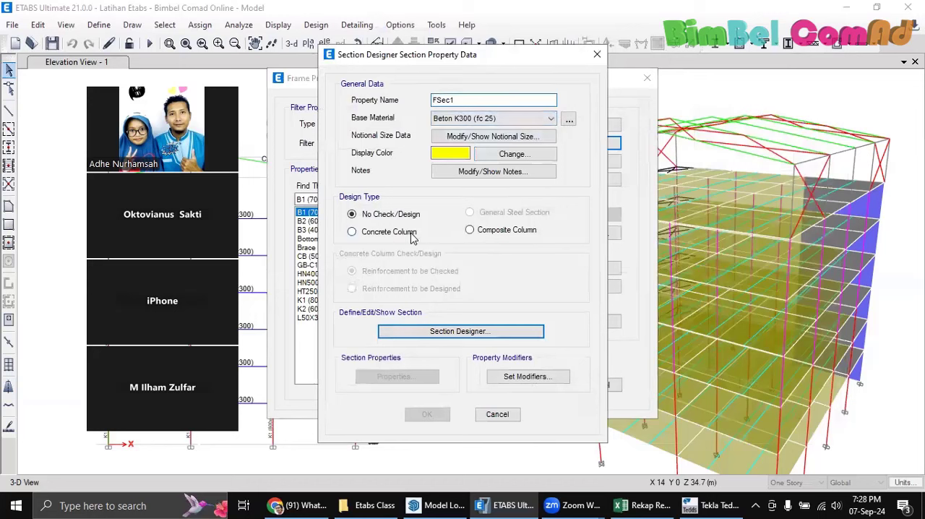
left_click(481, 232)
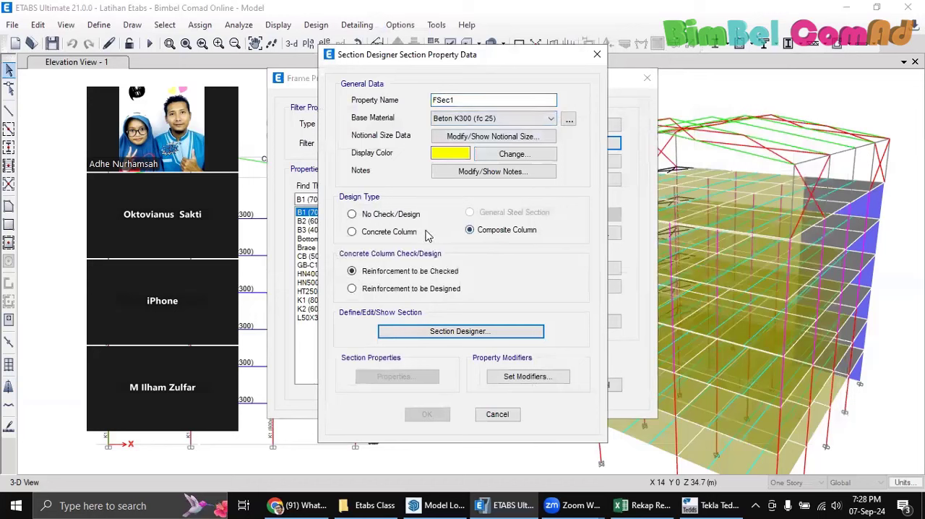
left_click(391, 213)
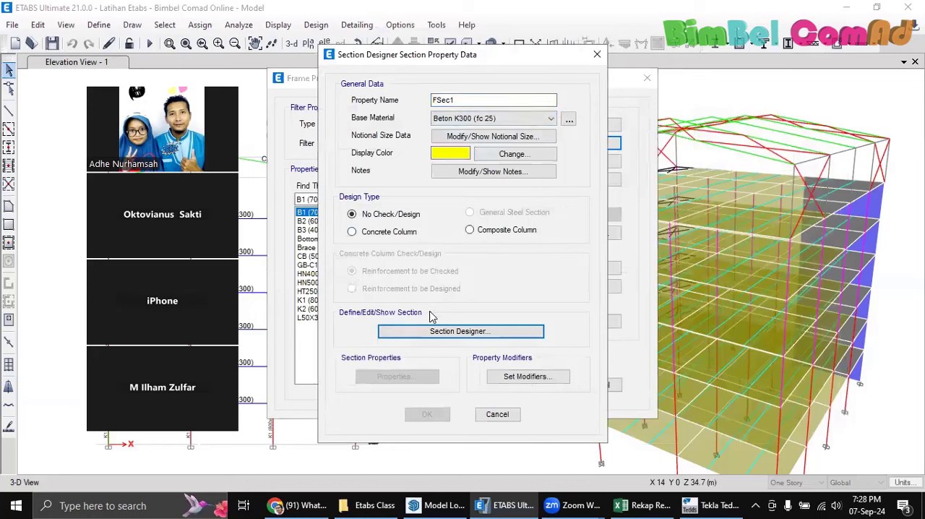
left_click(454, 331)
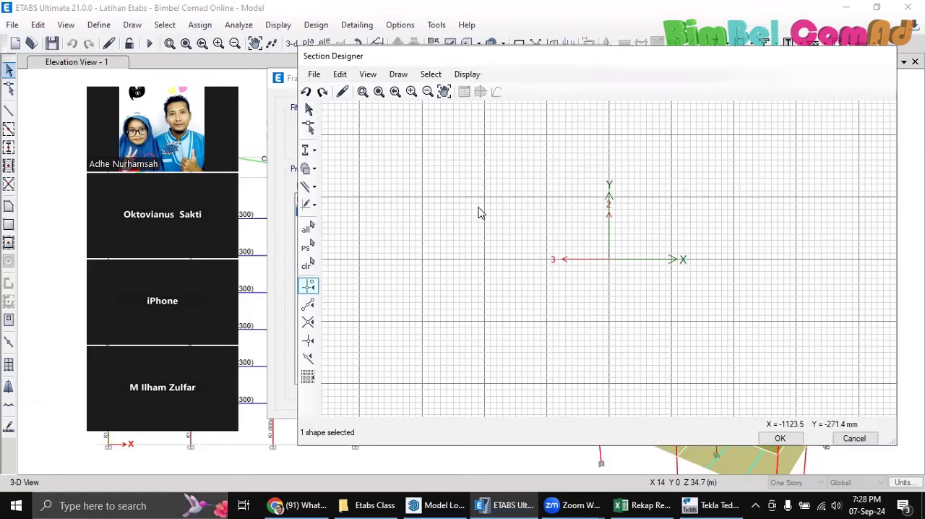
Draw a concrete box shape centred on the section's origin
left_click(311, 169)
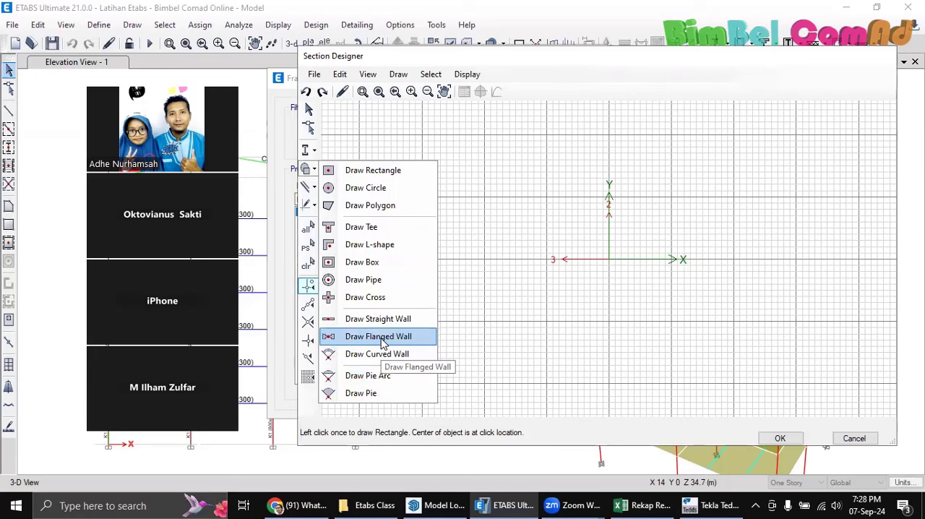
left_click(361, 264)
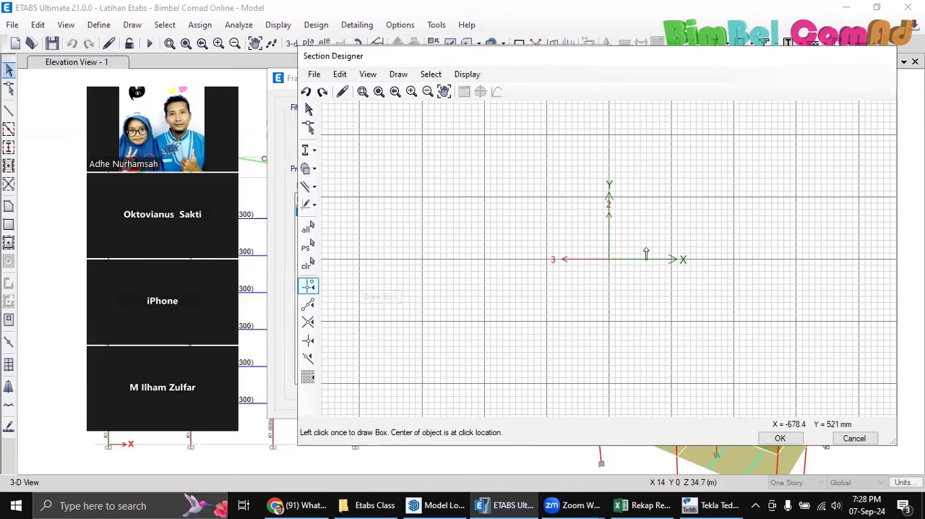
left_click(609, 257)
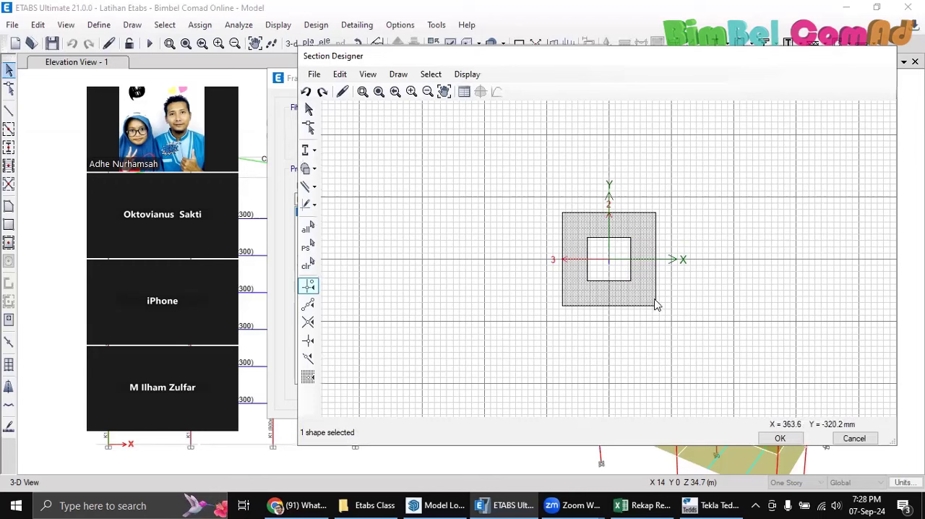
Draw a steel rod at the origin, in the centre of the box's hollow
left_click_drag(615, 303, 540, 304)
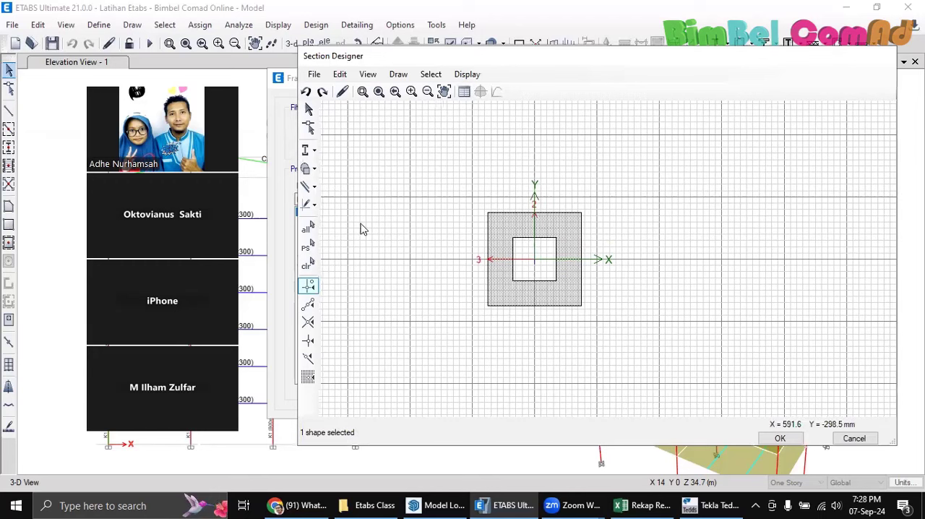
left_click(307, 168)
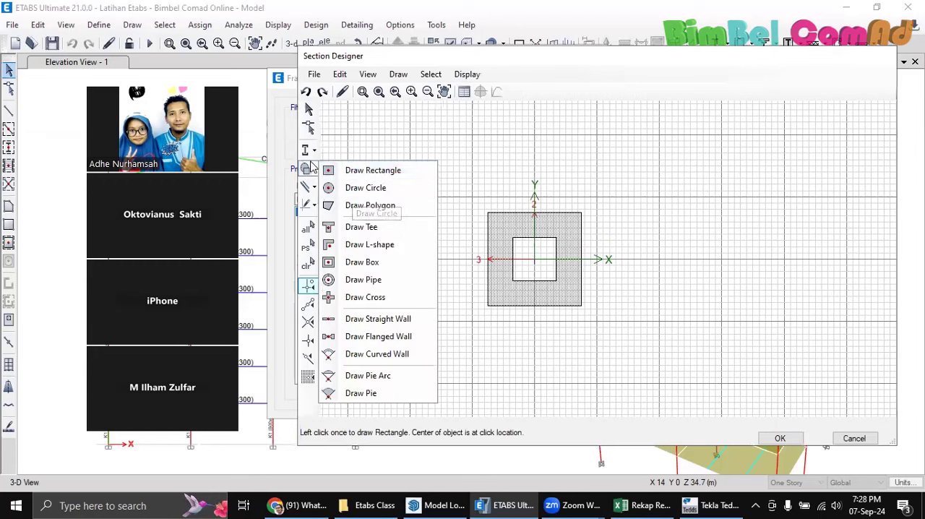
left_click(313, 150)
left_click(360, 309)
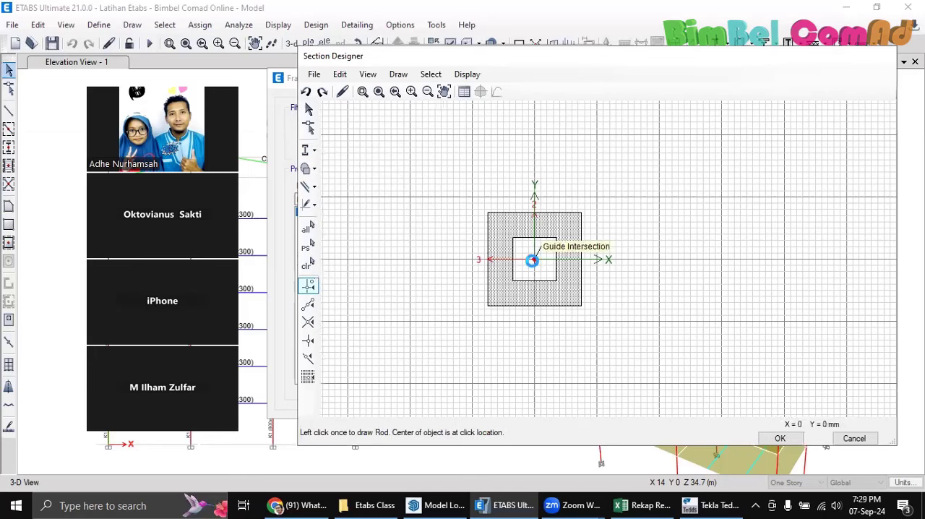
left_click(532, 253)
Draw two more rods inside the box's hollow, near its upper-left and upper-right corners
scroll(535, 253, "up", 2)
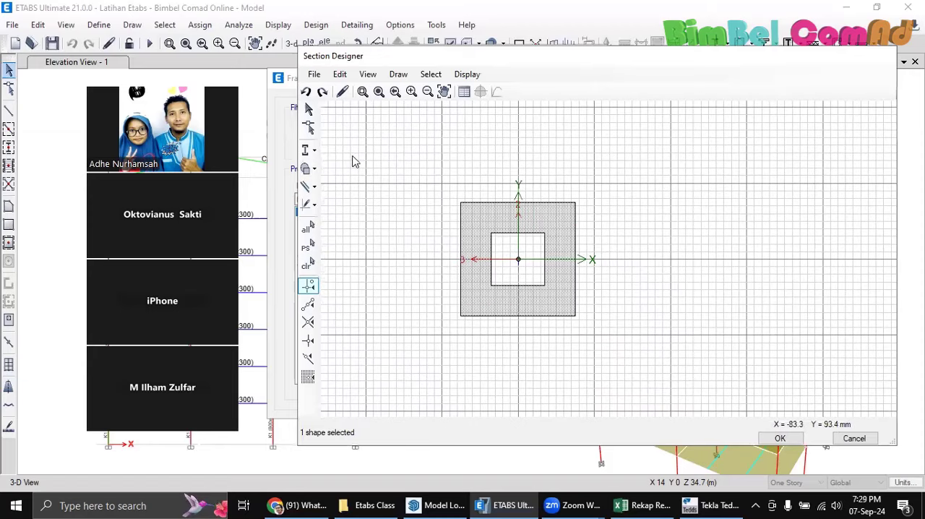
left_click(310, 150)
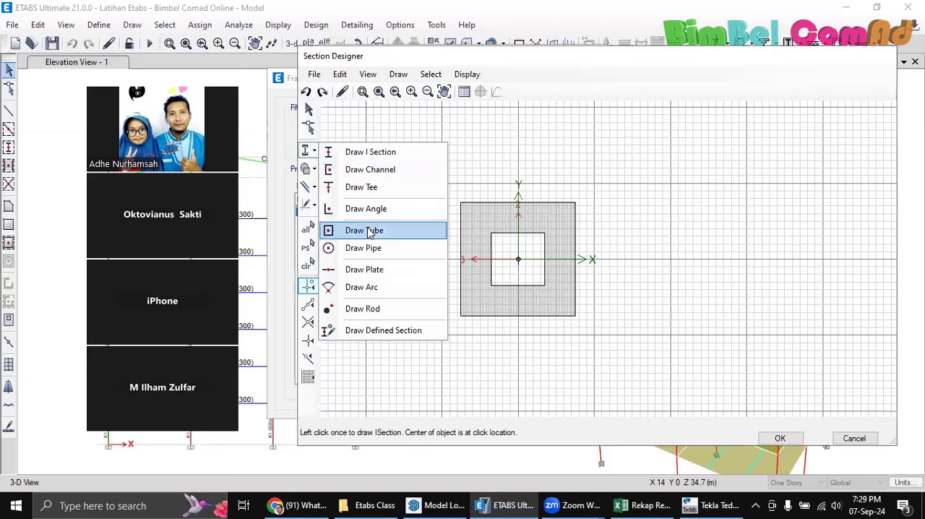
left_click(359, 310)
left_click(499, 242)
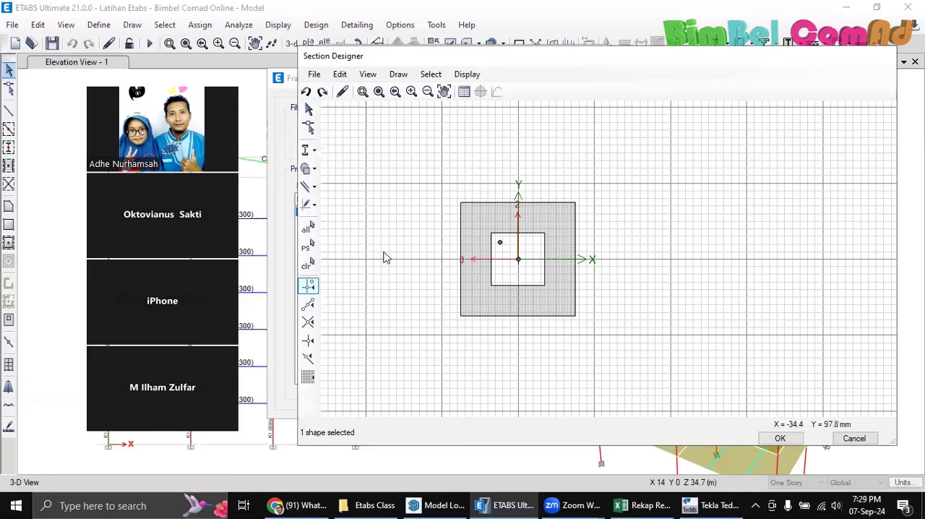
left_click(310, 168)
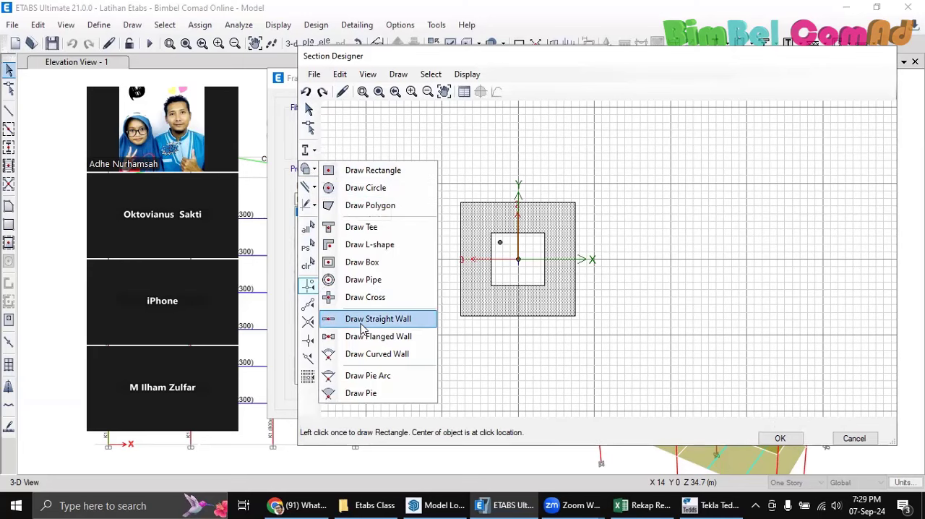
left_click(306, 149)
left_click(309, 150)
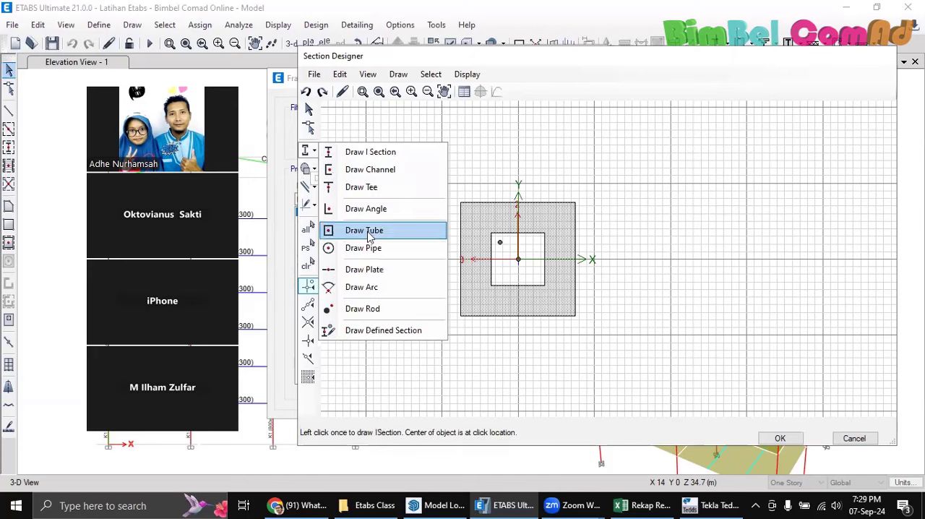
left_click(366, 309)
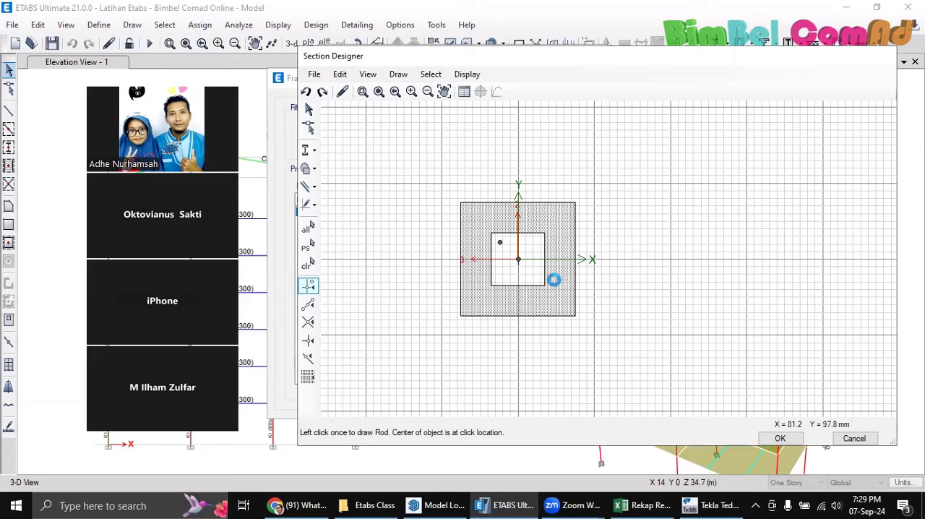
left_click(541, 302)
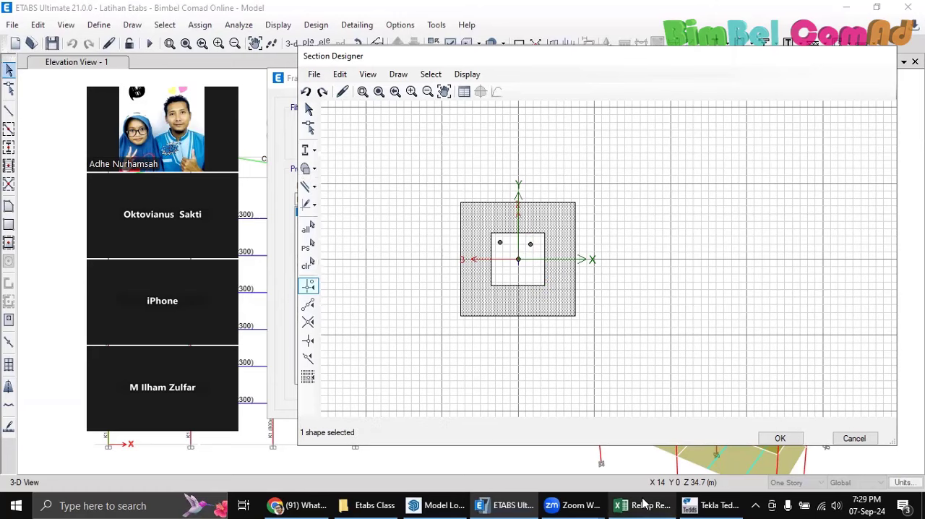
Discard the drawn box and rods, cancel the new section property, and close the frame properties list without confirming it
left_click(716, 504)
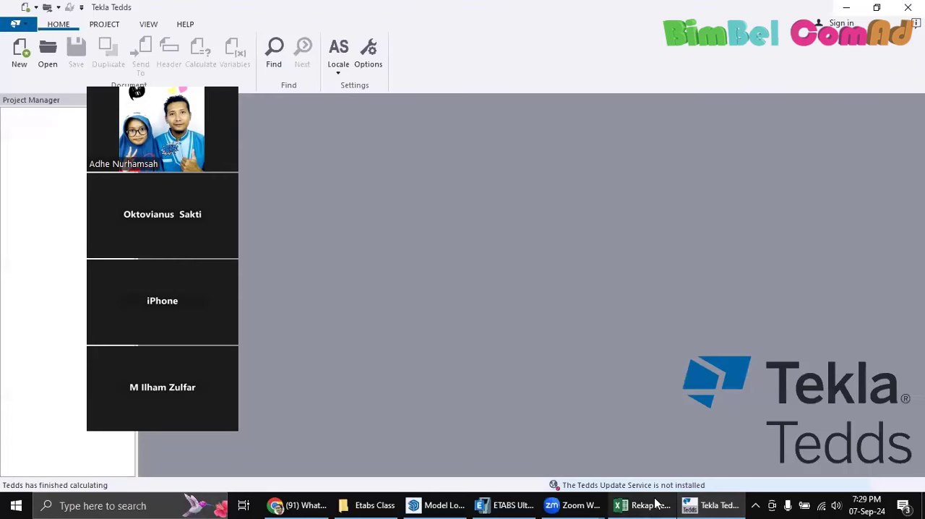
left_click(506, 505)
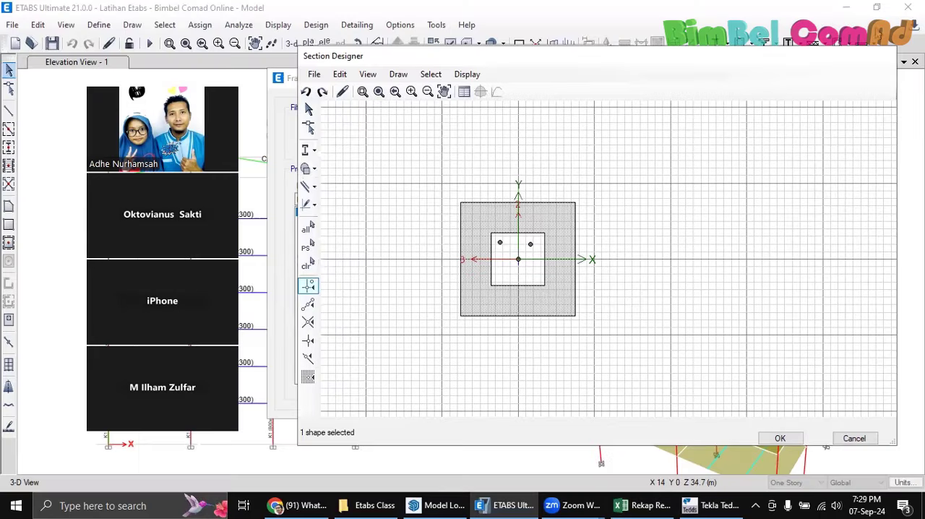
left_click(851, 438)
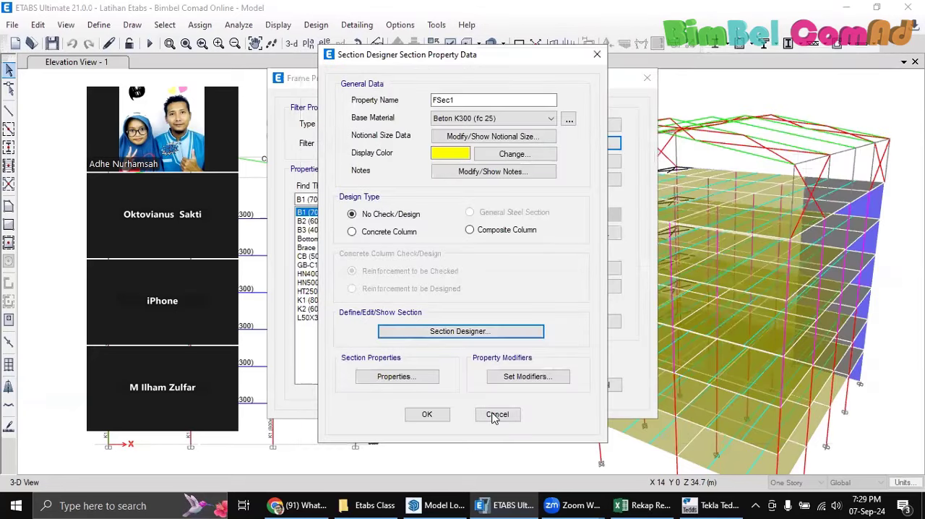
left_click(495, 415)
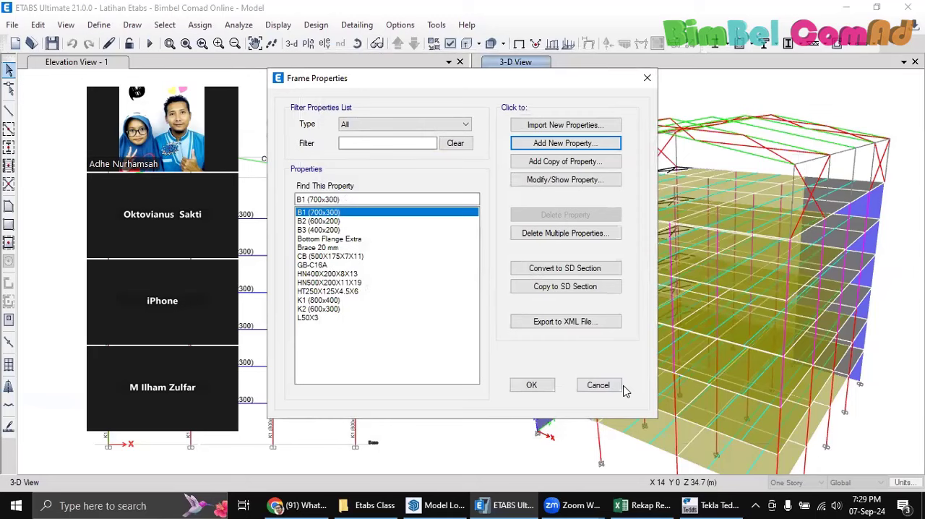
left_click(598, 385)
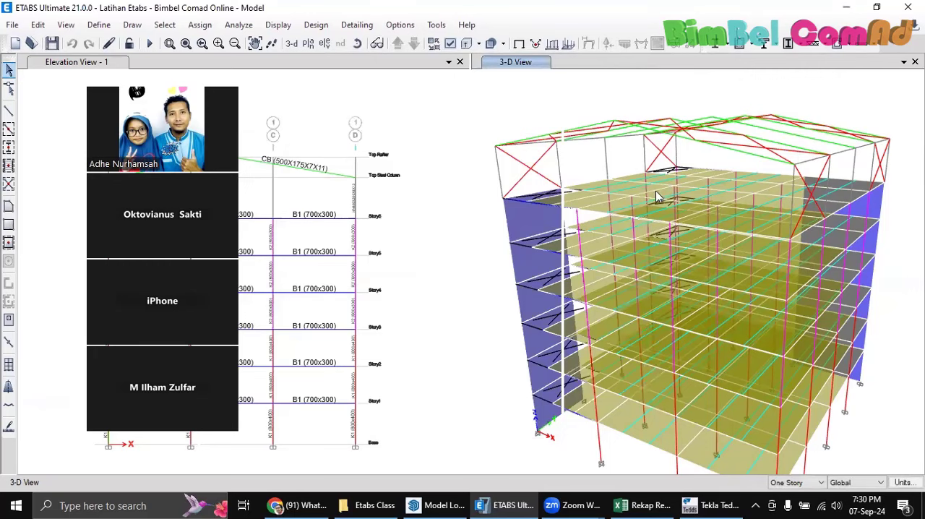
Examine the building's floors, walls, columns and steel roof framing in the 3-D view from slightly different angles
mouse_move(649, 208)
middle_mouse_down()
mouse_move(637, 199)
mouse_move(669, 208)
mouse_move(658, 211)
middle_mouse_up()
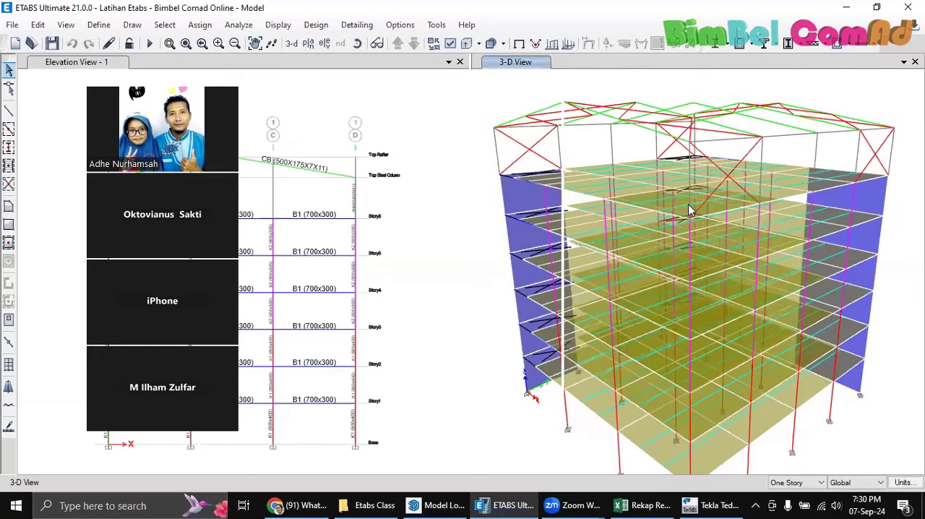
scroll(688, 204, "up", 3)
scroll(638, 213, "up", 2)
scroll(638, 212, "down", 4)
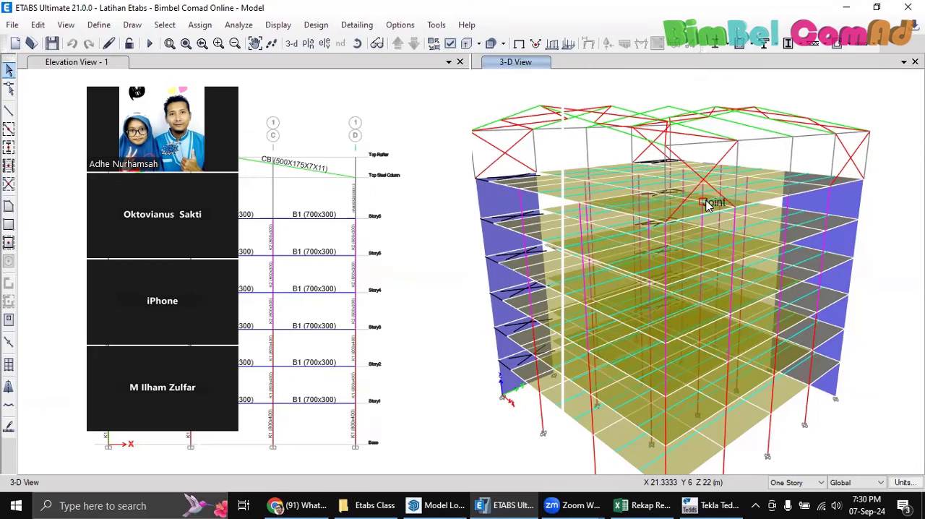
middle_click_drag(732, 176, 760, 173)
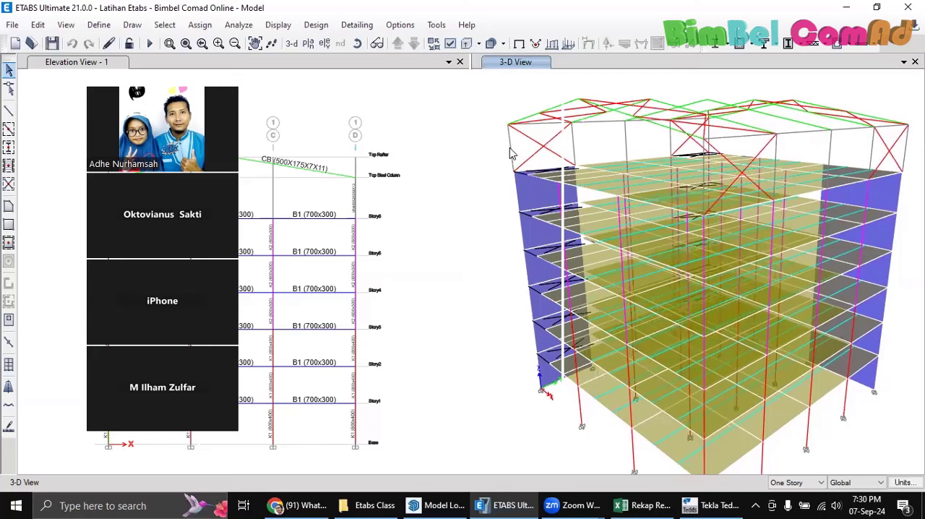
middle_click_drag(589, 131, 611, 131)
middle_click_drag(669, 149, 662, 138)
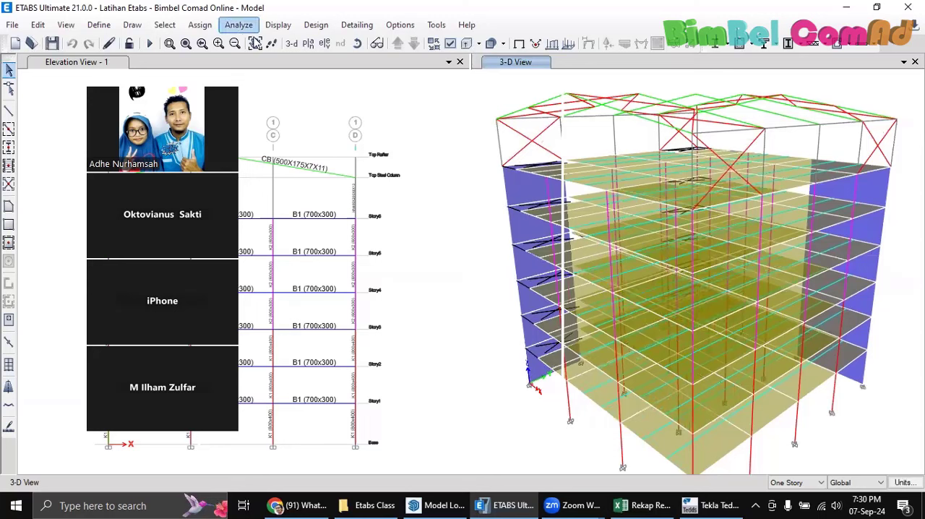
left_click(255, 44)
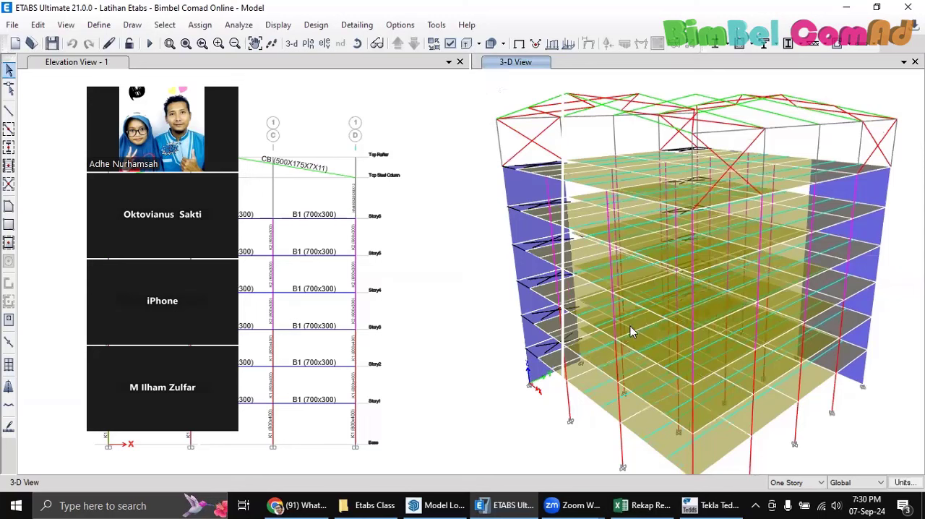
mouse_move(632, 504)
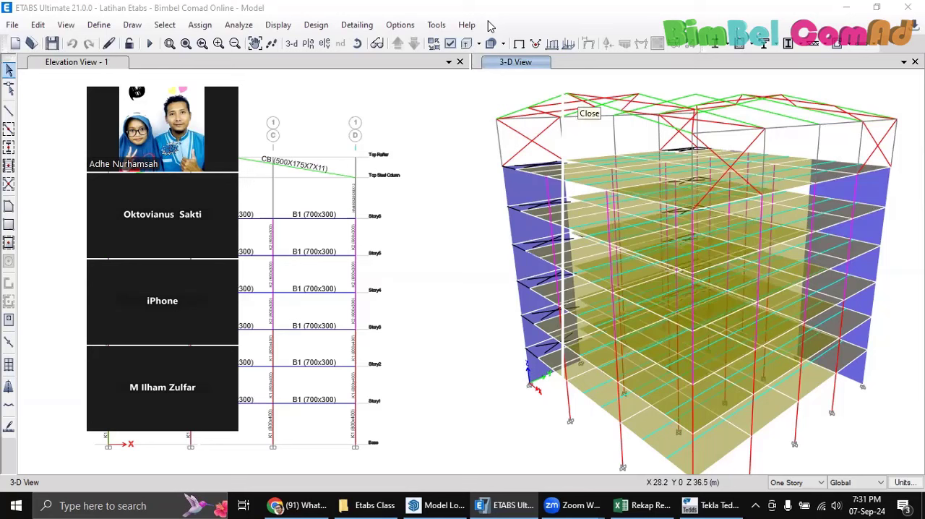
Switch to Chrome, open YouTube in a new tab and search for "csi detailling bimbel comad"
left_click(294, 505)
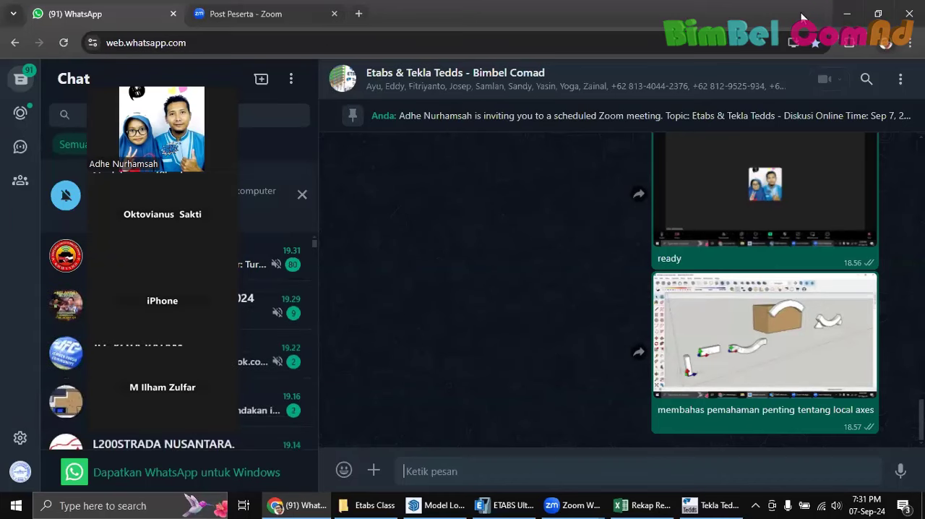
left_click(358, 13)
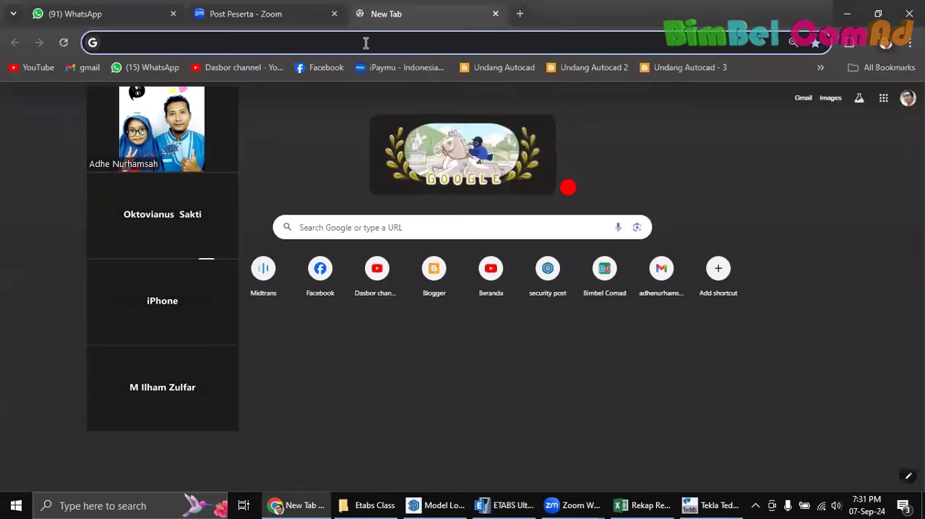
left_click(31, 65)
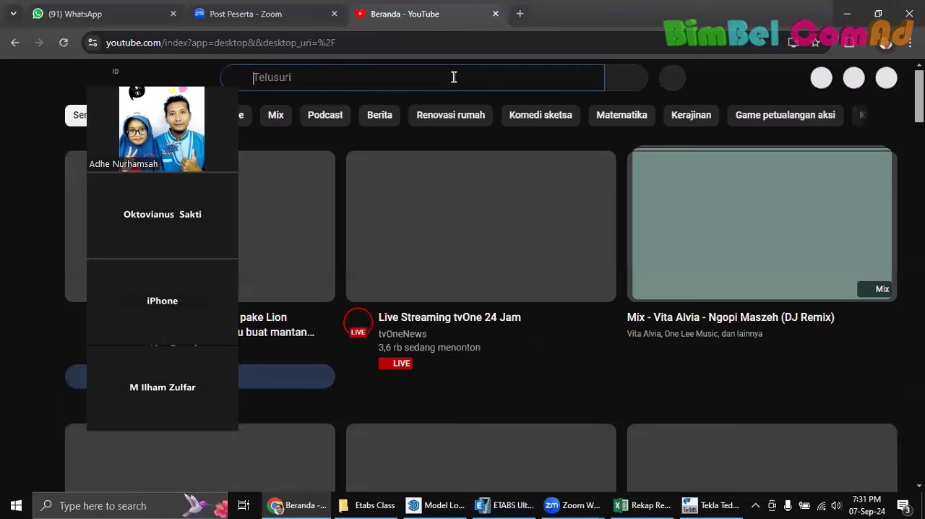
type("csi d")
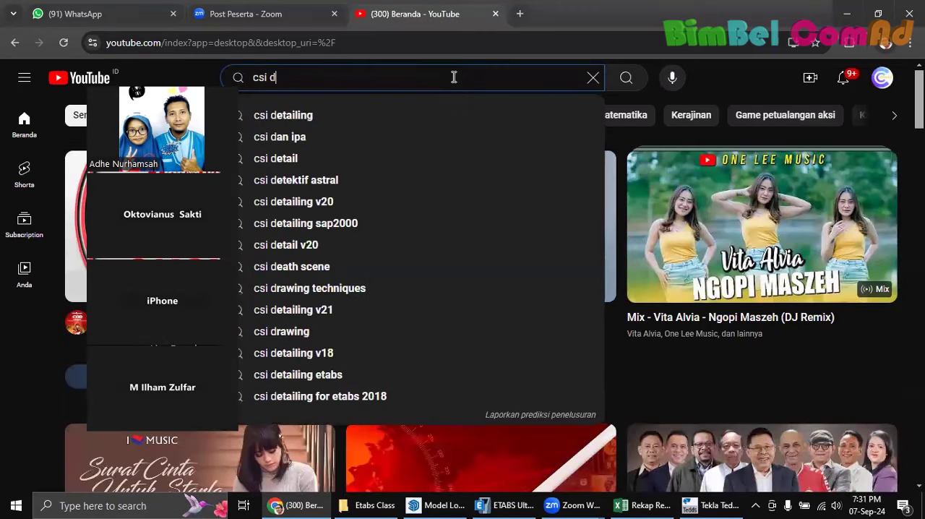
type("etailli")
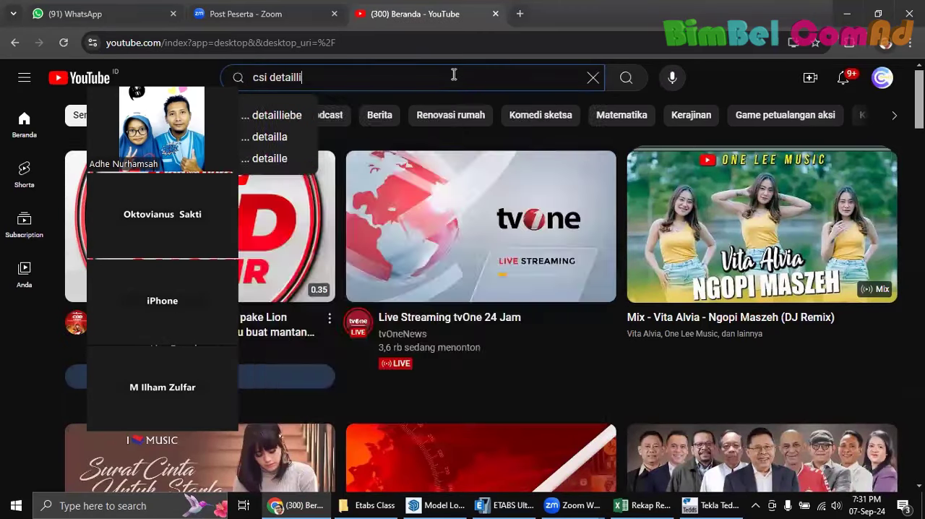
type("ng bimbel comad")
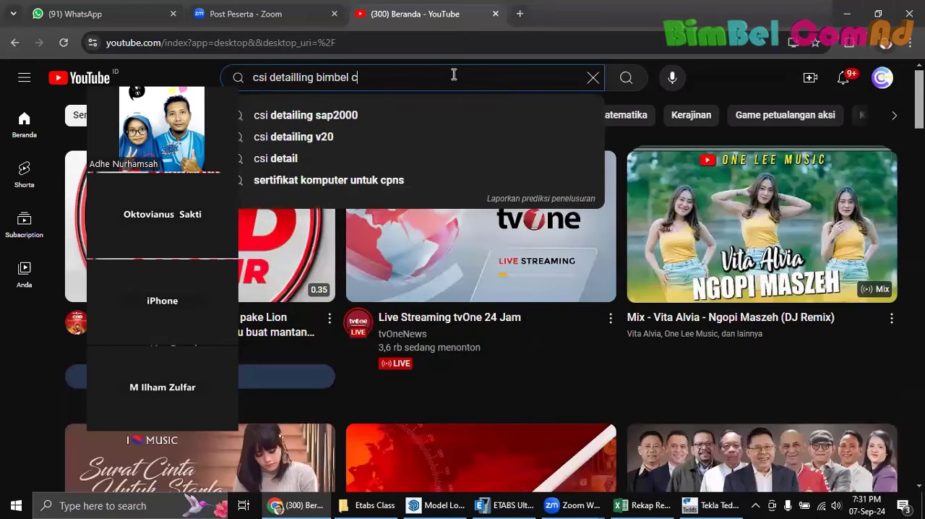
key("Return")
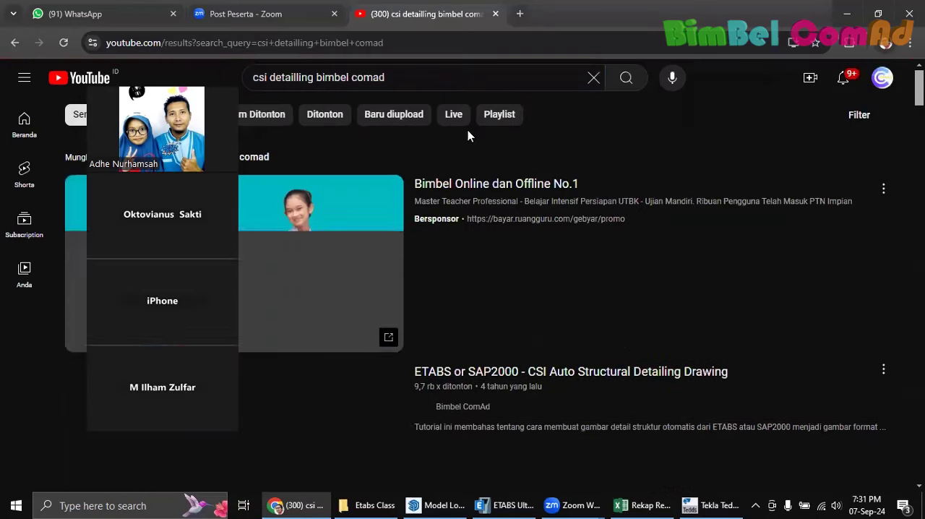
Open the video "ETABS or SAP2000 - CSI Auto Structural Detailing Drawing", skip ahead to about 9:50, and move the meeting thumbnails off the player
scroll(476, 224, "down", 1)
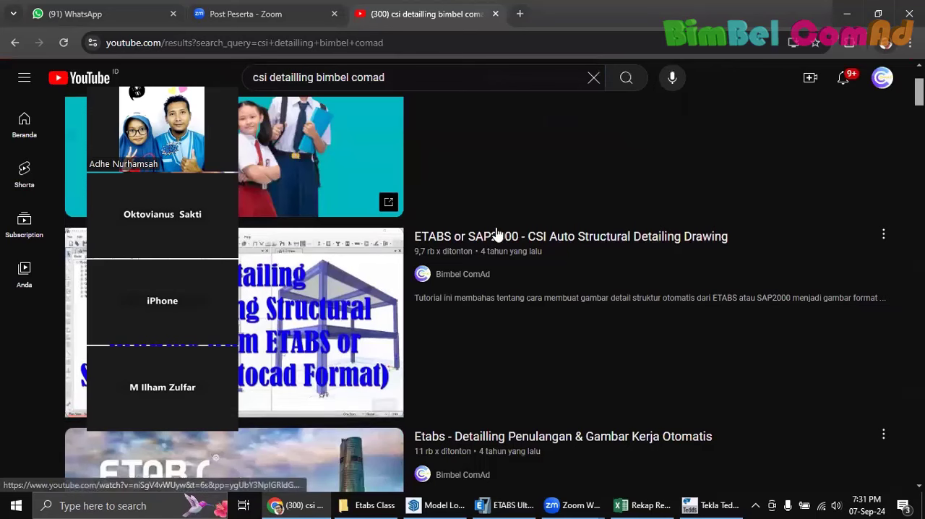
left_click(525, 237)
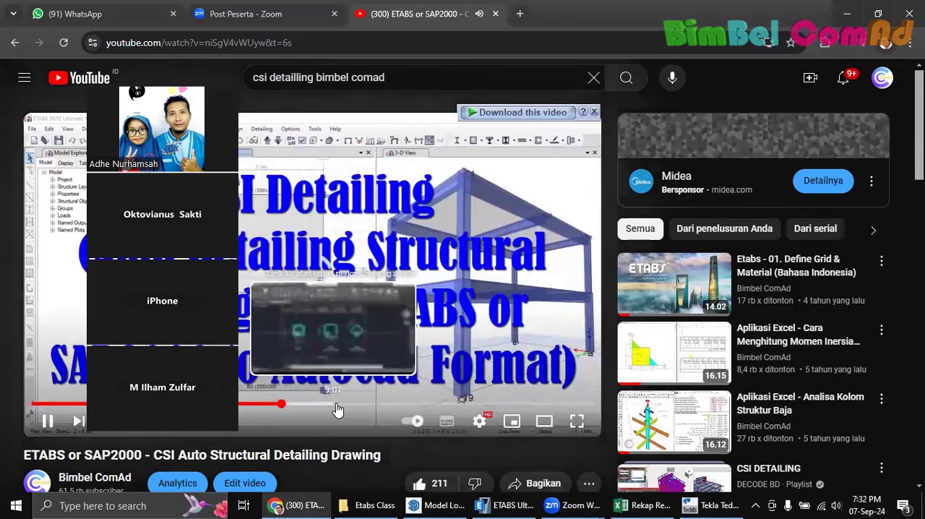
left_click(283, 407)
left_click(352, 407)
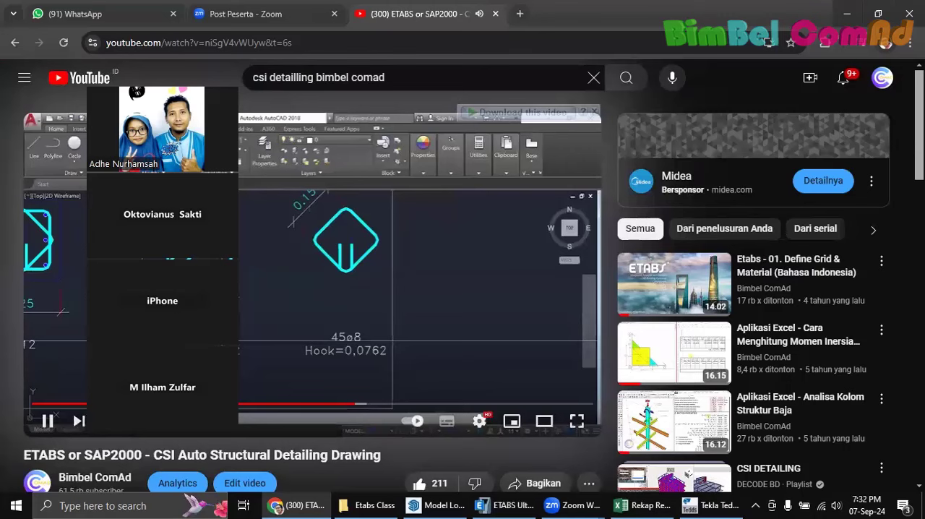
left_click_drag(130, 130, 737, 173)
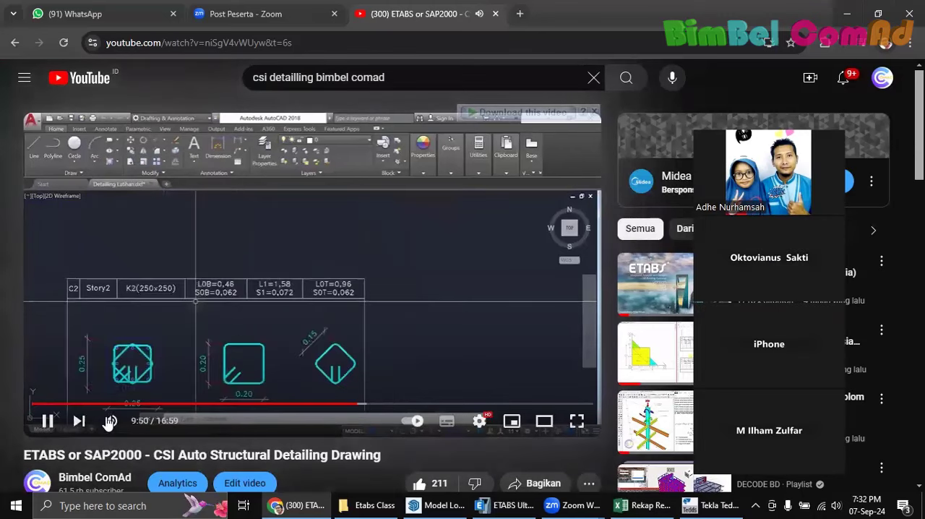
Look over the video's description and column reinforcement details, close the YouTube page and return to the ETABS model
scroll(226, 339, "down", 2)
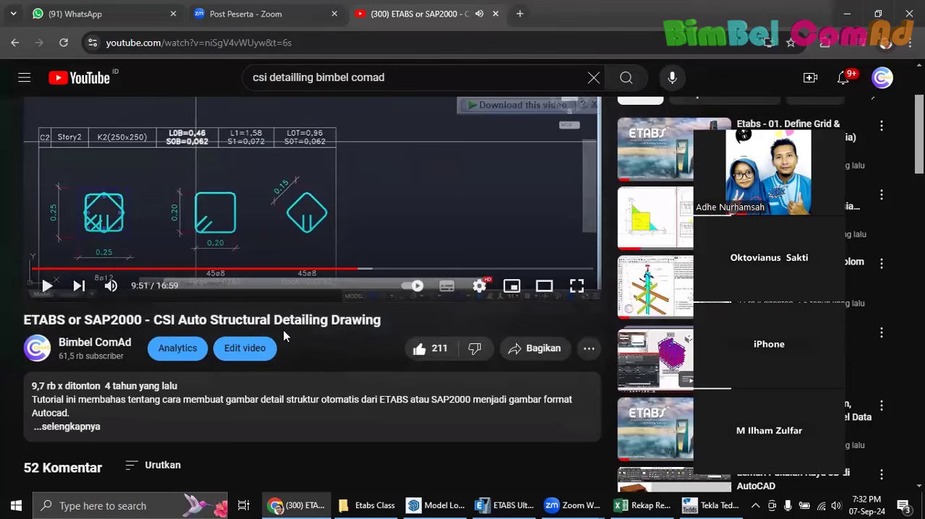
scroll(306, 336, "up", 2)
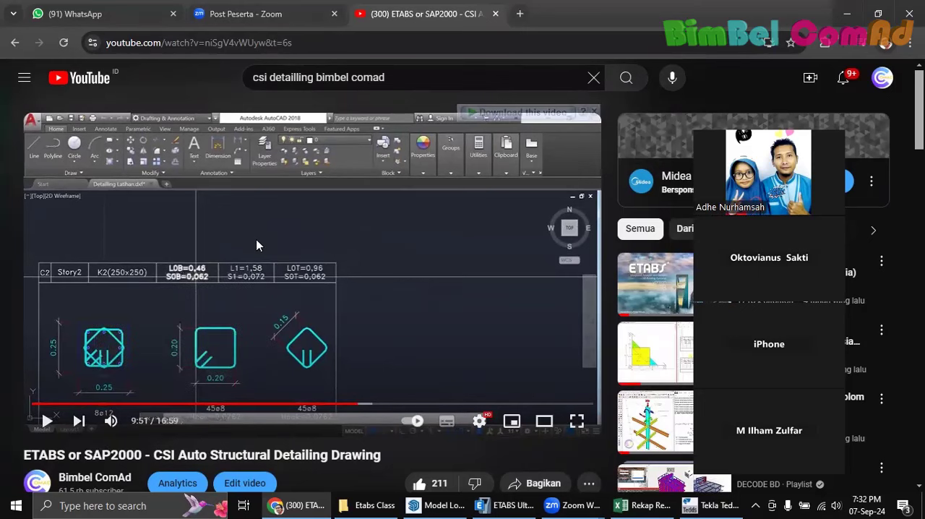
left_click(495, 14)
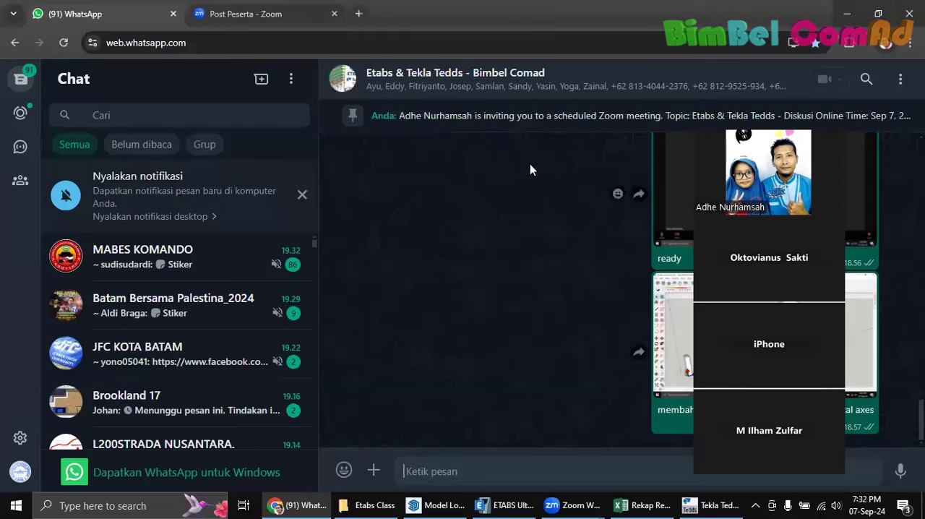
left_click(847, 13)
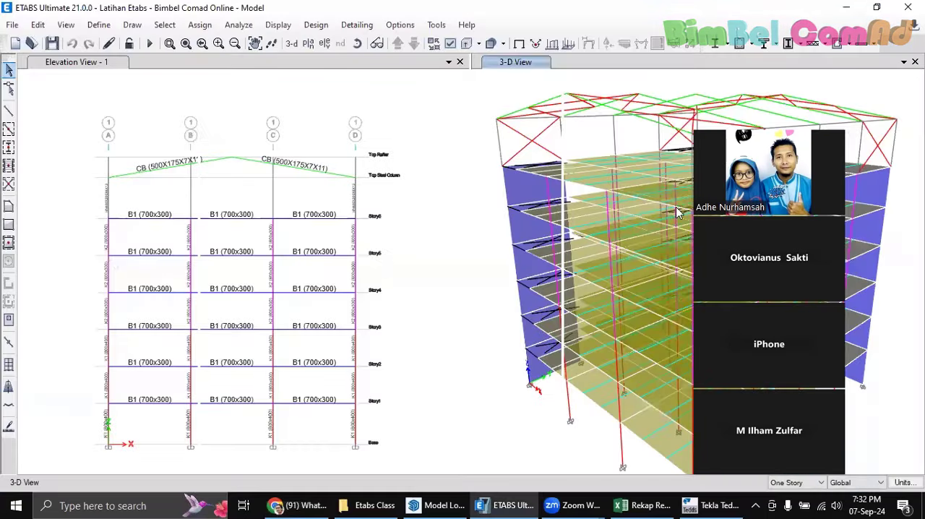